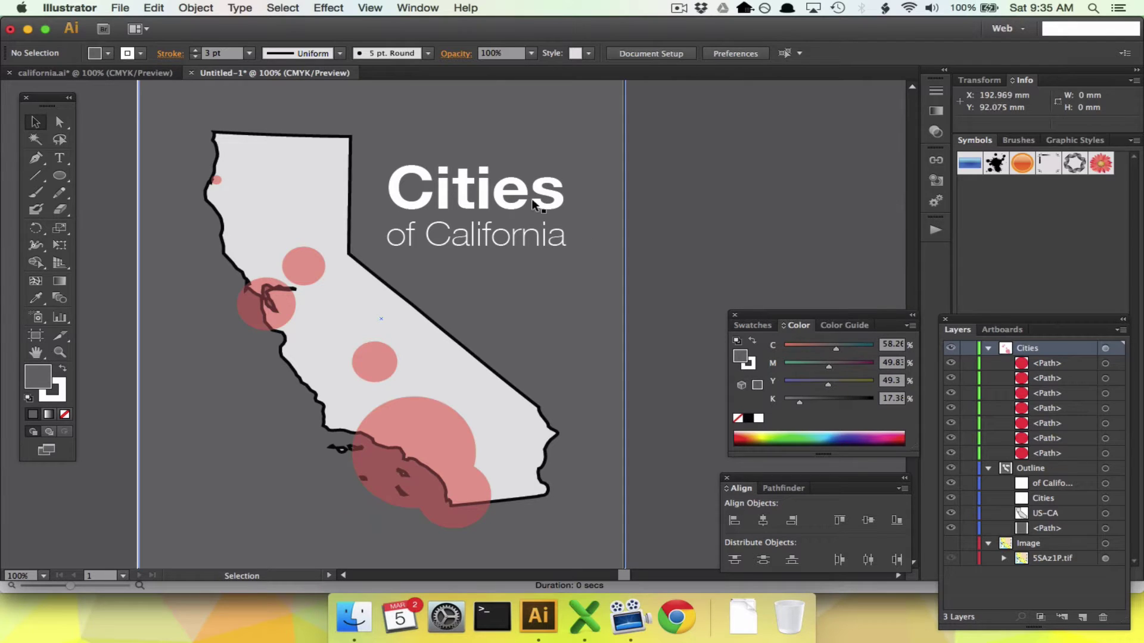
Switch to california.ai and briefly show, then hide, the Image layer's reference map.
click(57, 72)
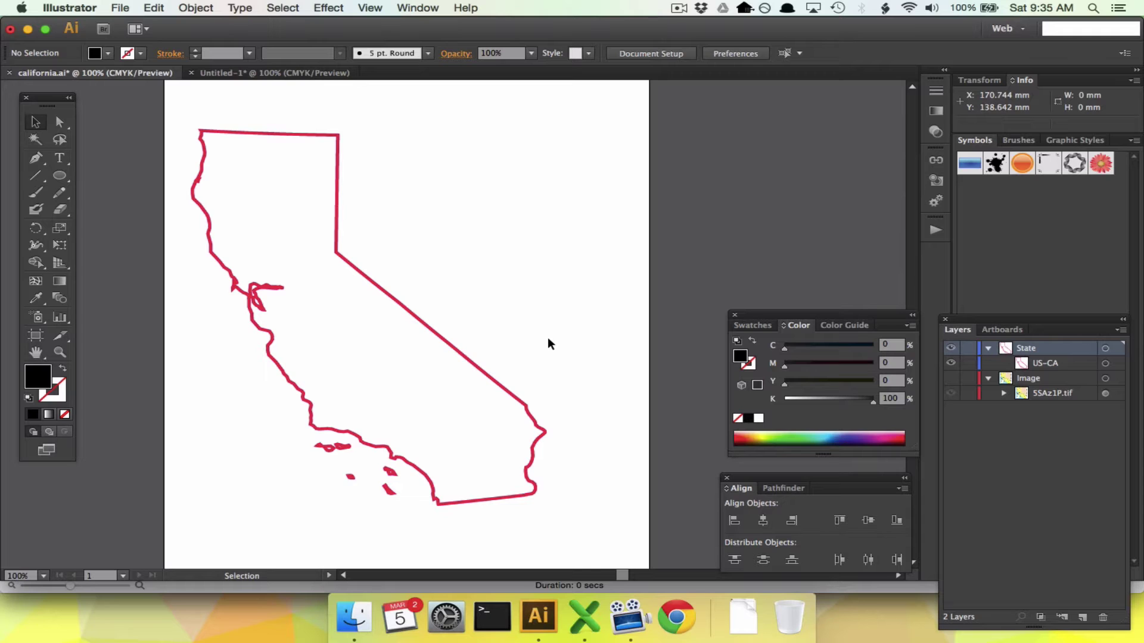
click(951, 379)
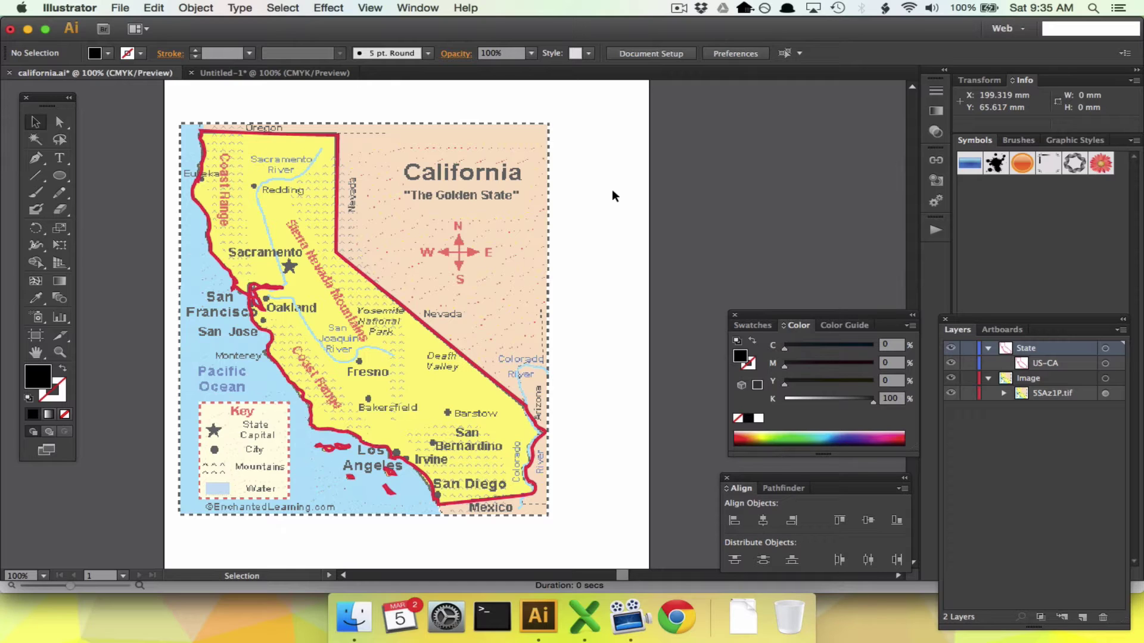
click(949, 379)
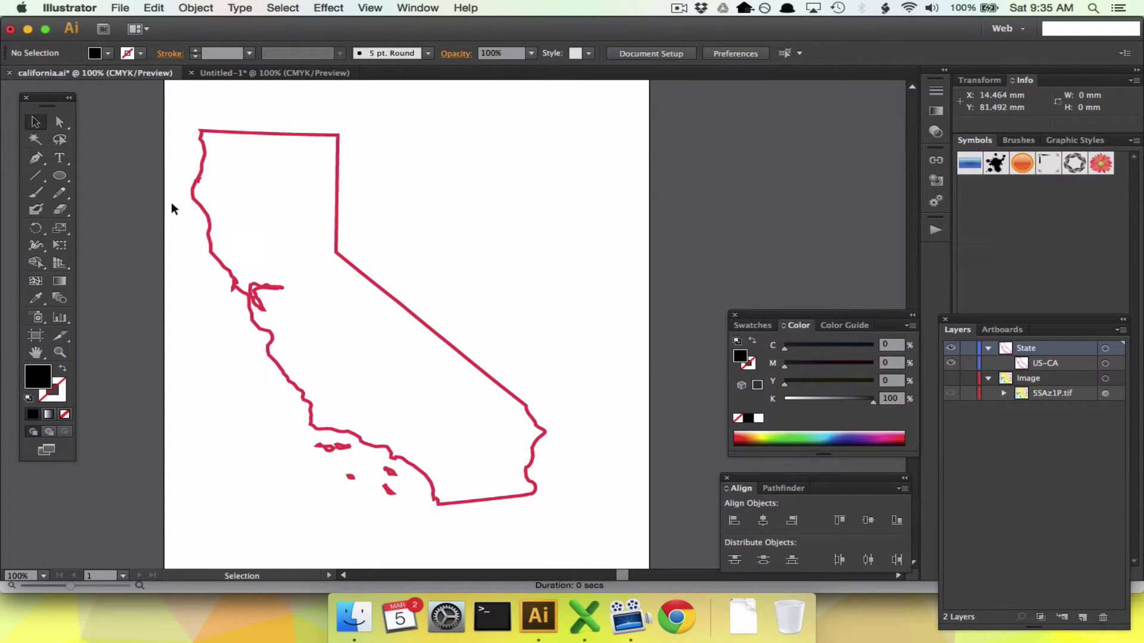
Select the Ellipse tool from the shape tools flyout.
click(59, 180)
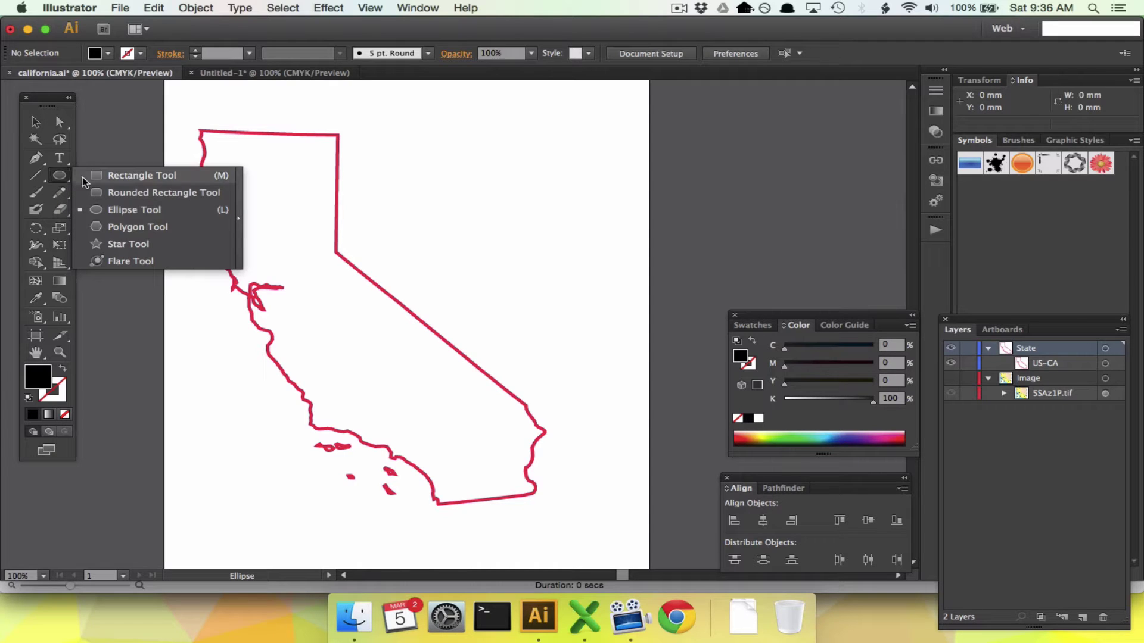
click(88, 179)
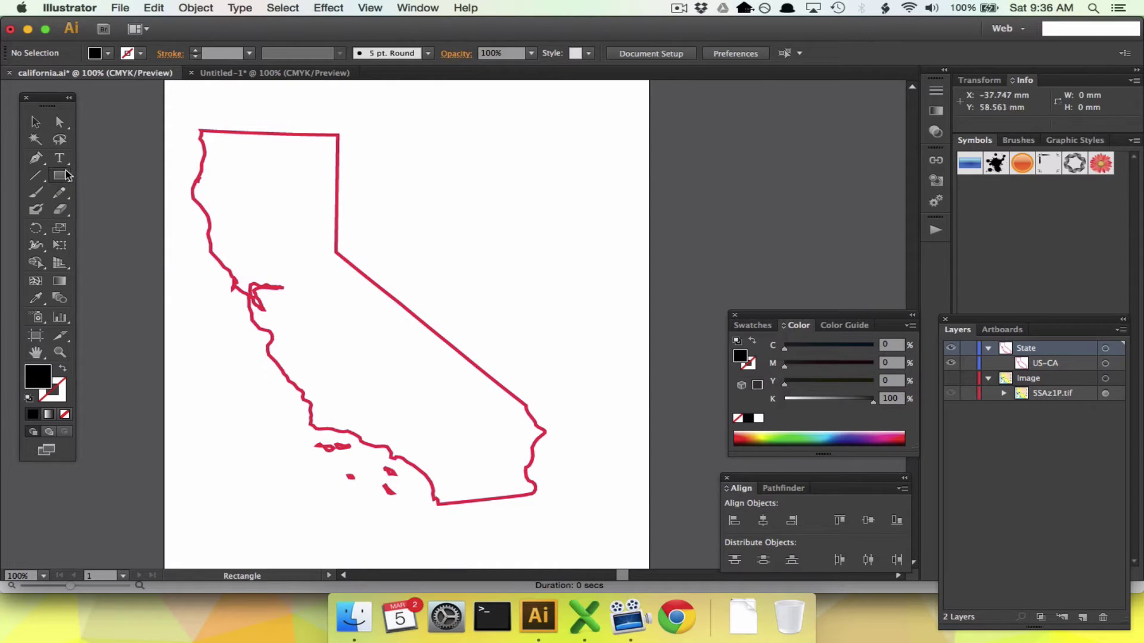
click(62, 176)
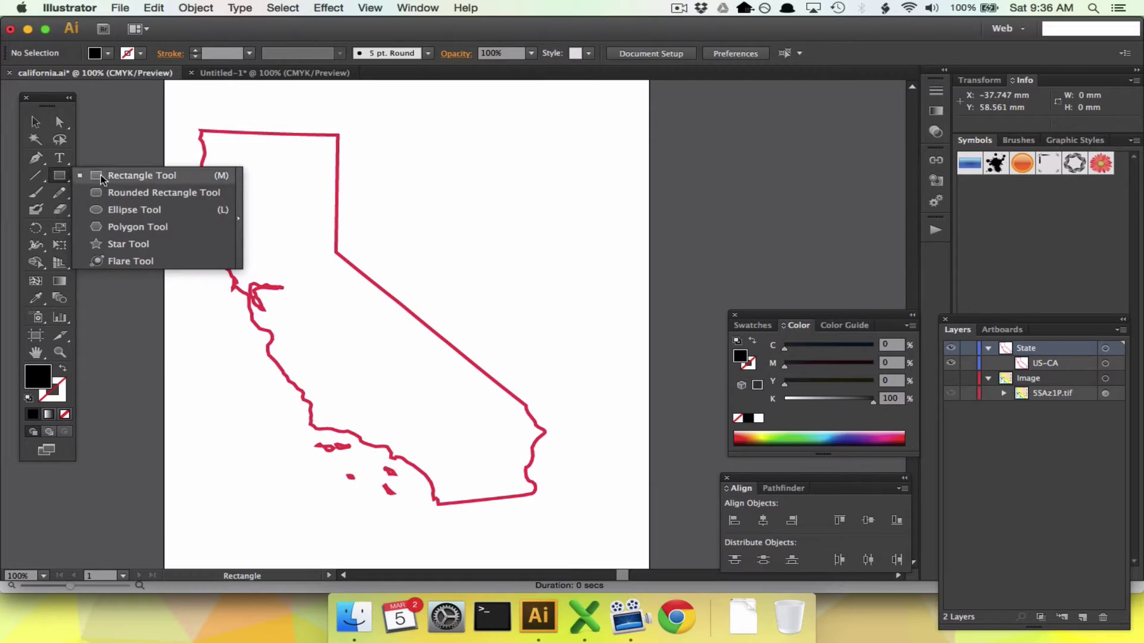
click(130, 211)
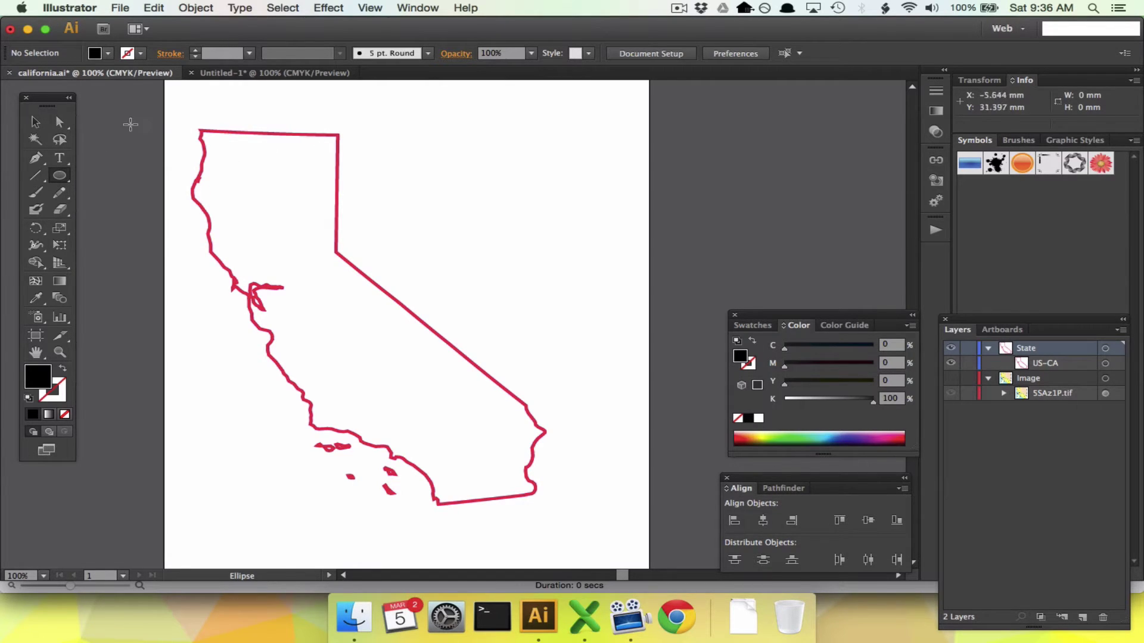
Add the two-line note 'two was to make circles: 1) click and dragging 2) just clicking once' and move it up-right.
click(59, 157)
click(322, 106)
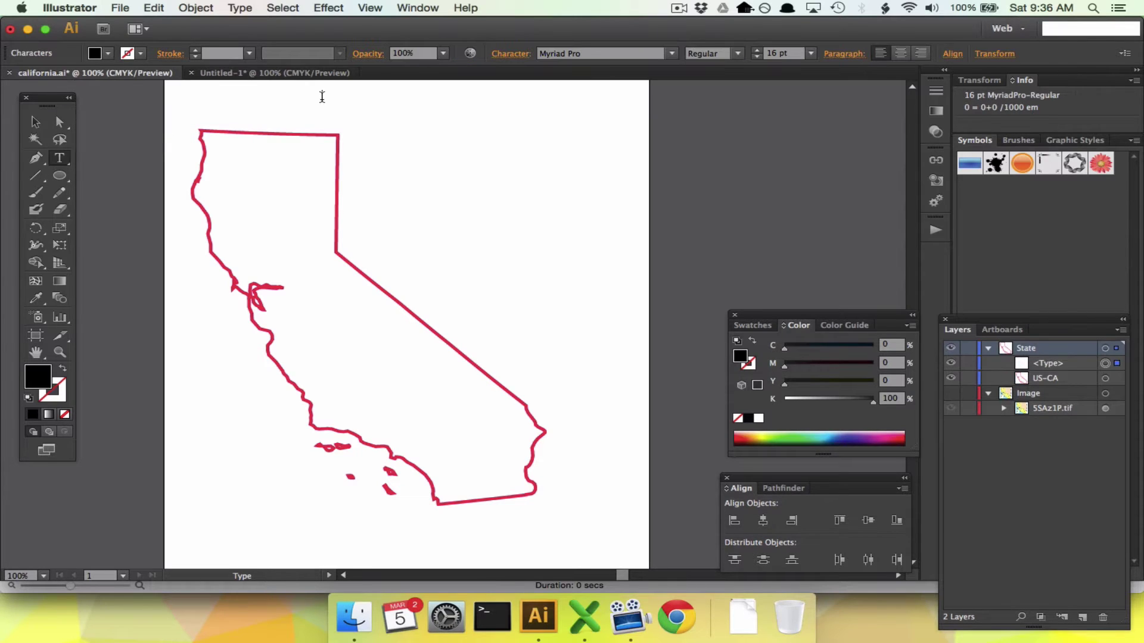
text(two was to make circles:)
key(Return)
text(1)
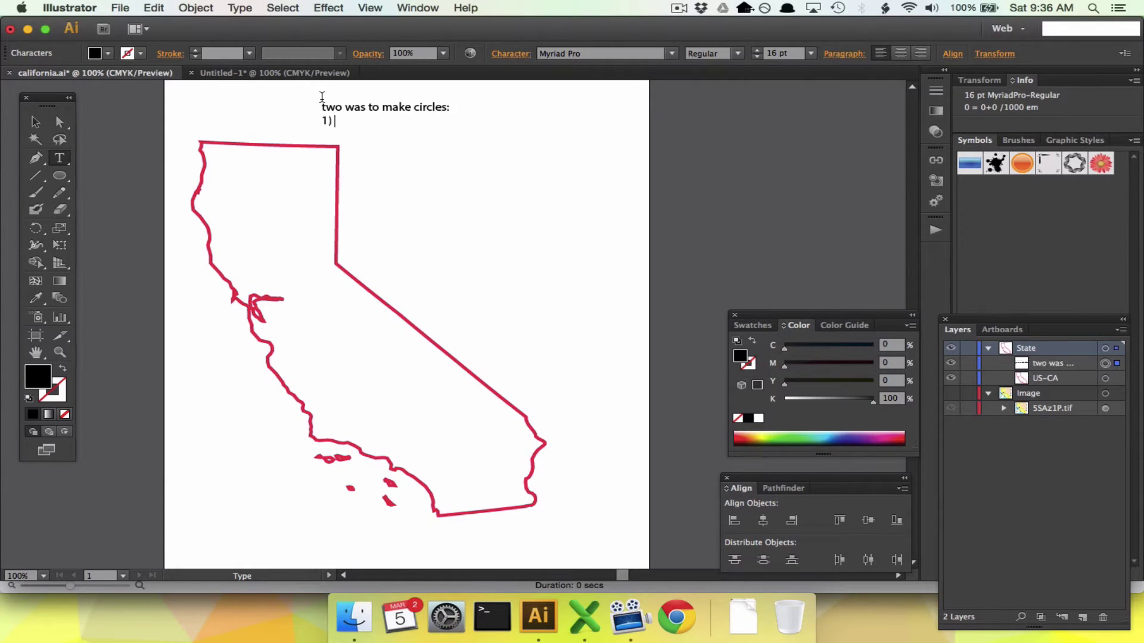
text() click and dragging )
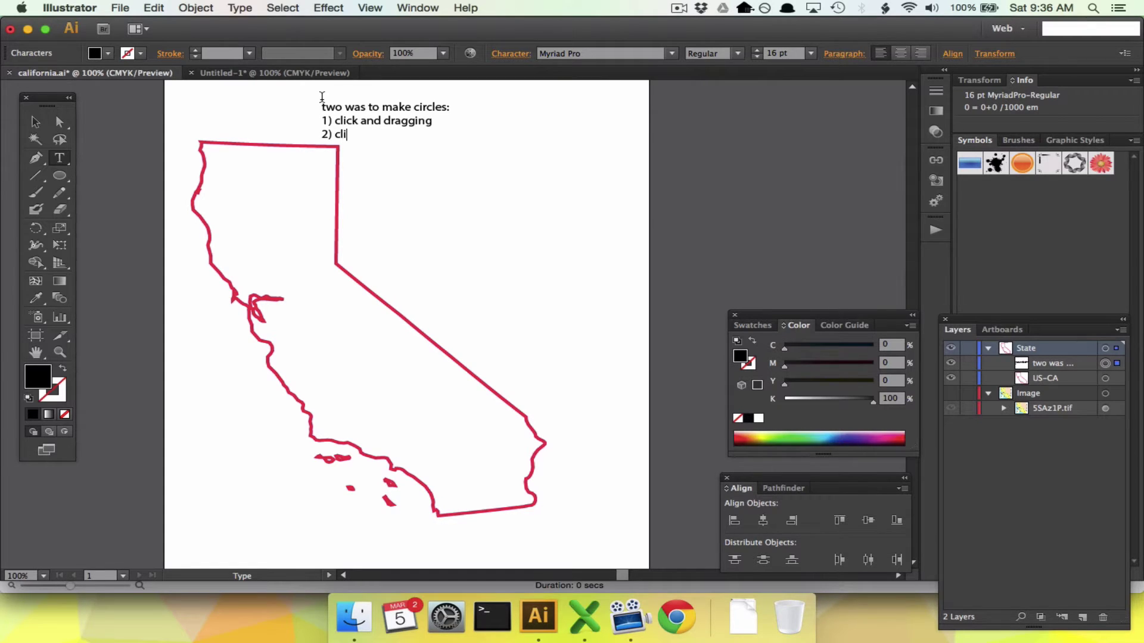
text(2) just clicking once)
click(36, 123)
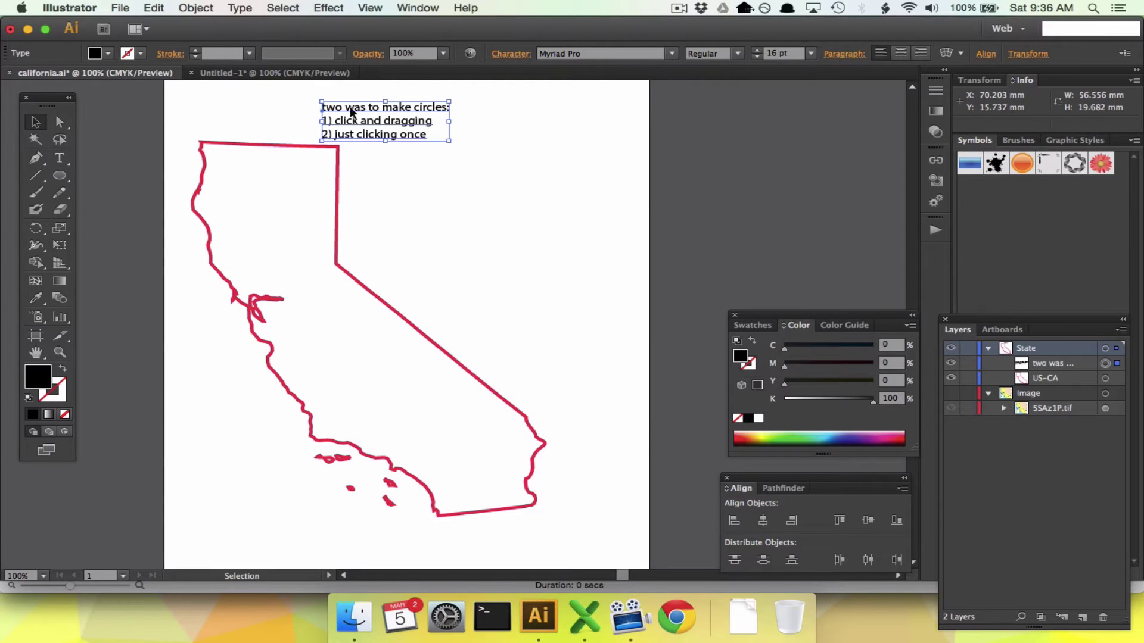
drag(349, 106, 391, 95)
Draw black ellipses: a tall oval, a circle below it, a smaller circle beside it, and a large one over the bay.
click(105, 181)
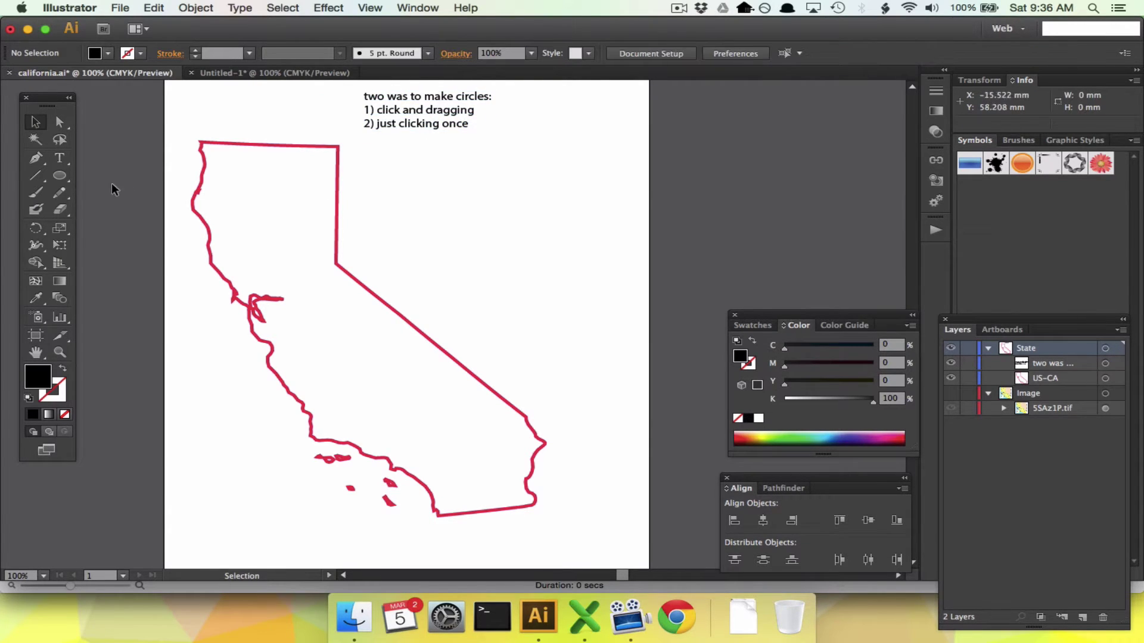
click(59, 176)
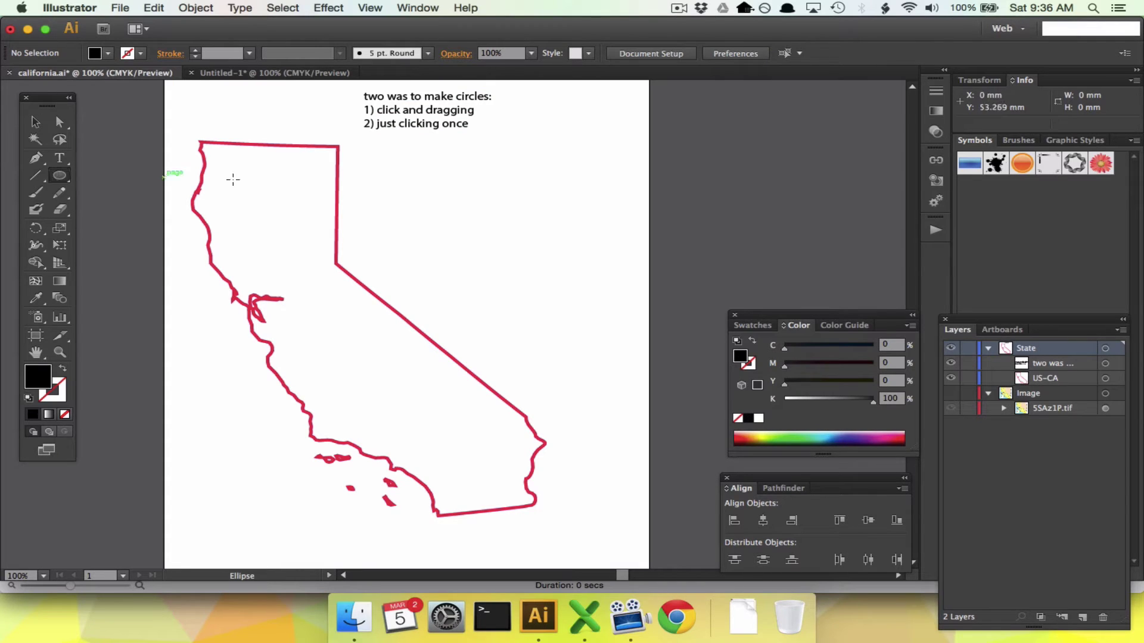
drag(363, 157, 405, 209)
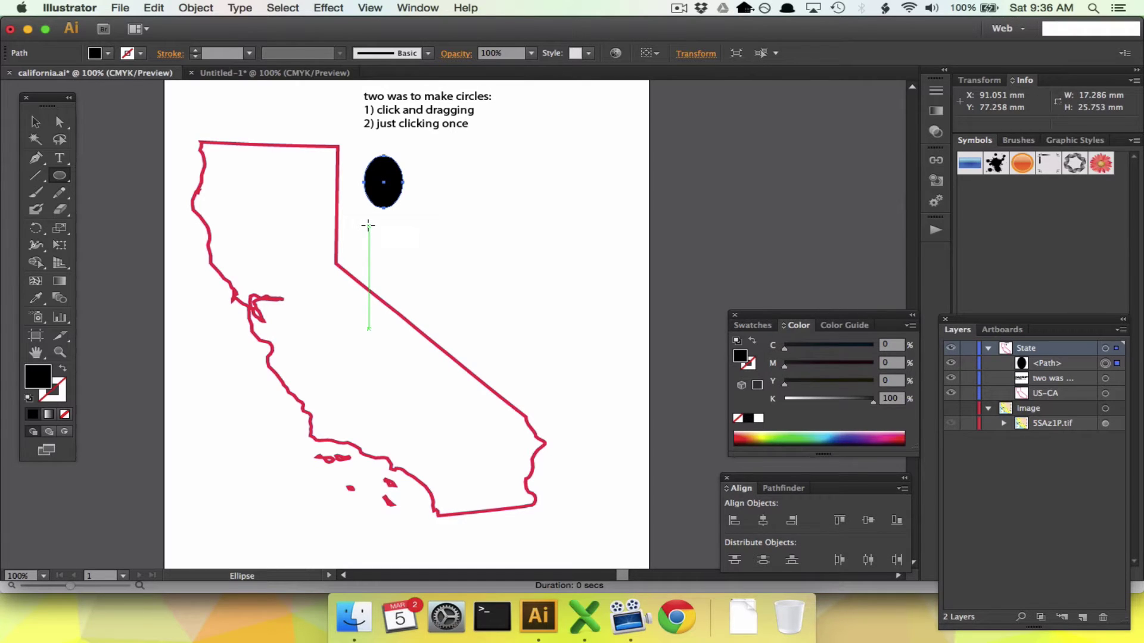
drag(368, 225, 424, 263)
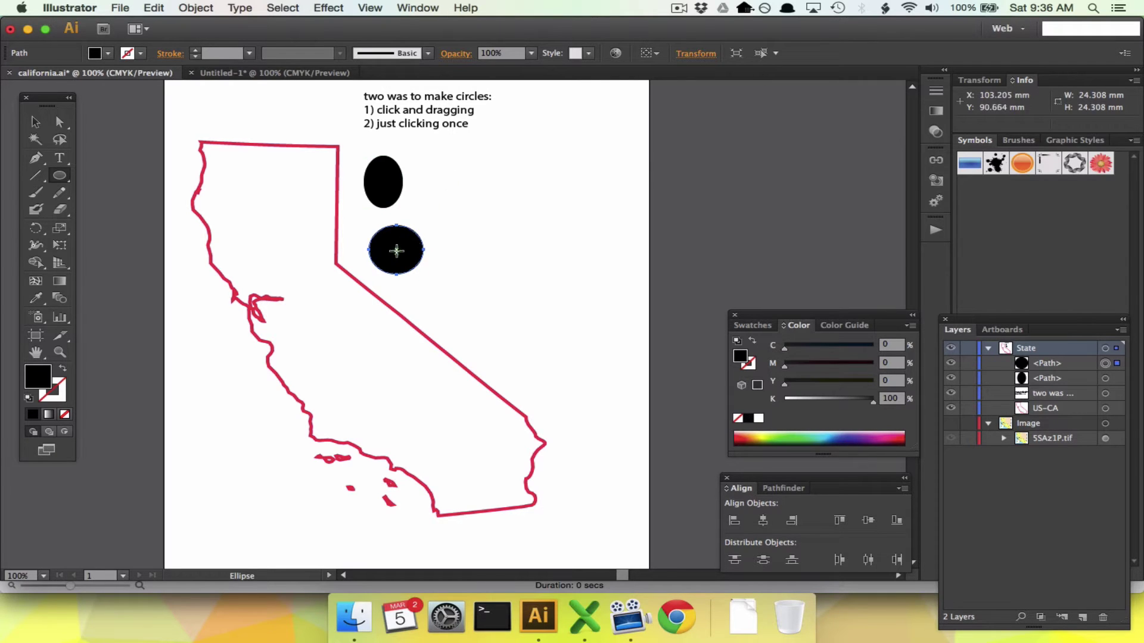
drag(430, 164, 459, 199)
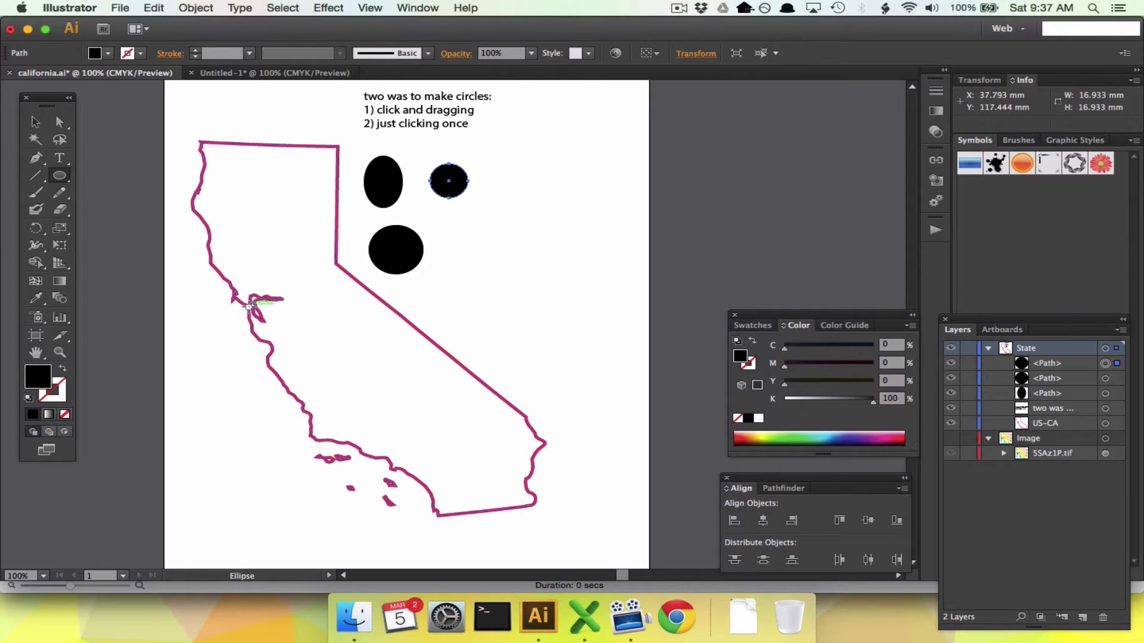
drag(249, 305, 325, 353)
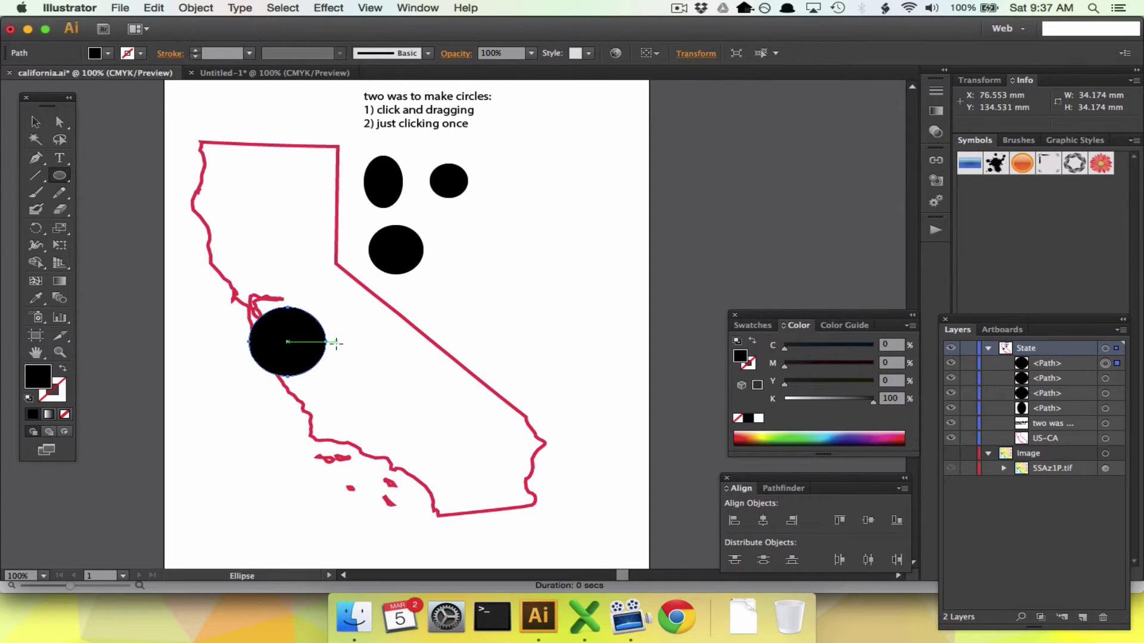
Delete the coast circle and start a top-right note reading 'SHIFT = makes a circle'.
key(Delete)
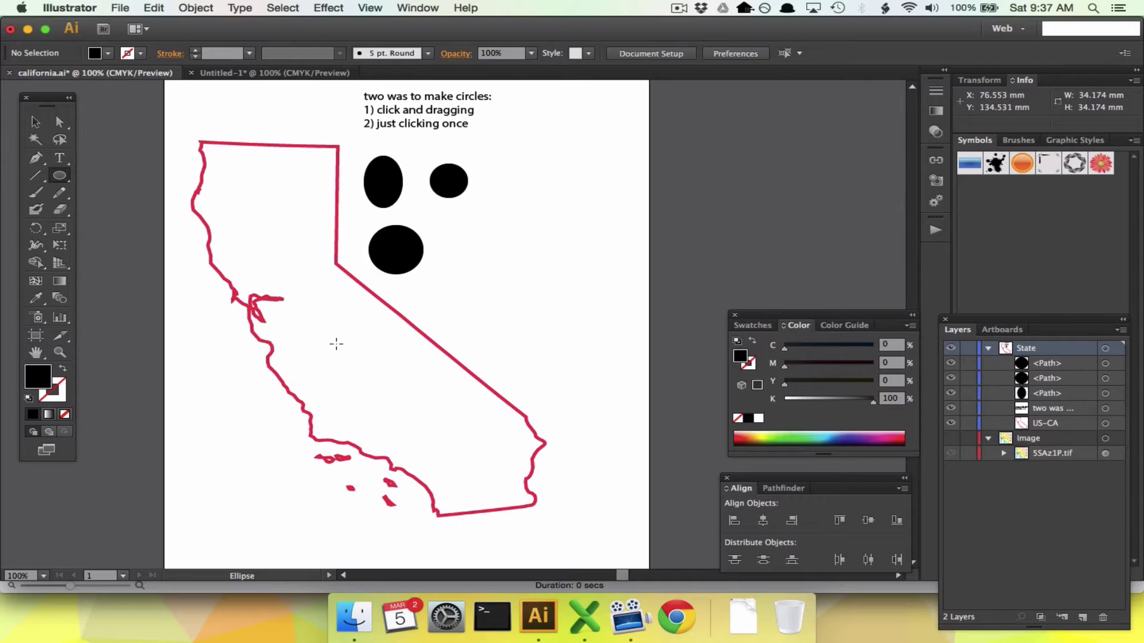
click(59, 157)
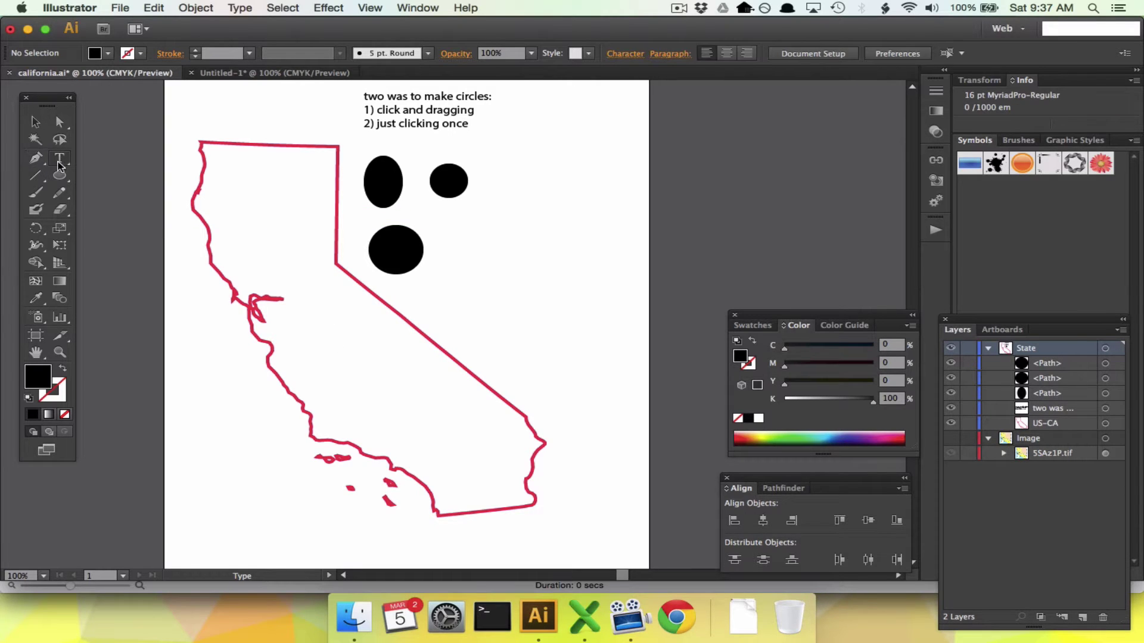
click(535, 102)
text(SHIFT = make)
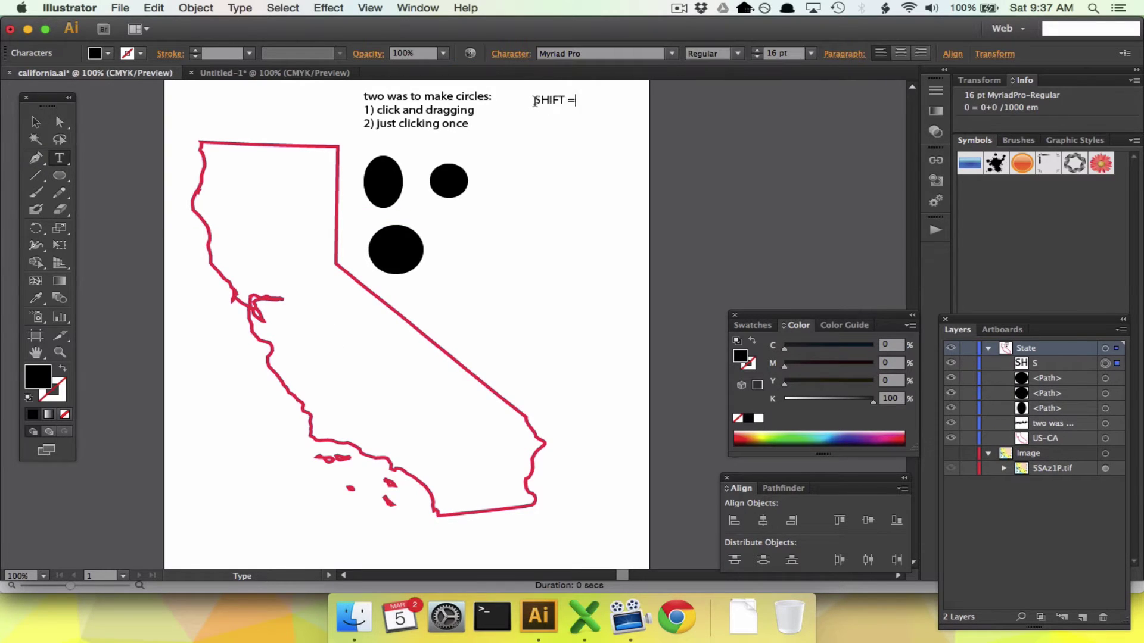
key(BackSpace)
key(BackSpace)
text(makes a circle)
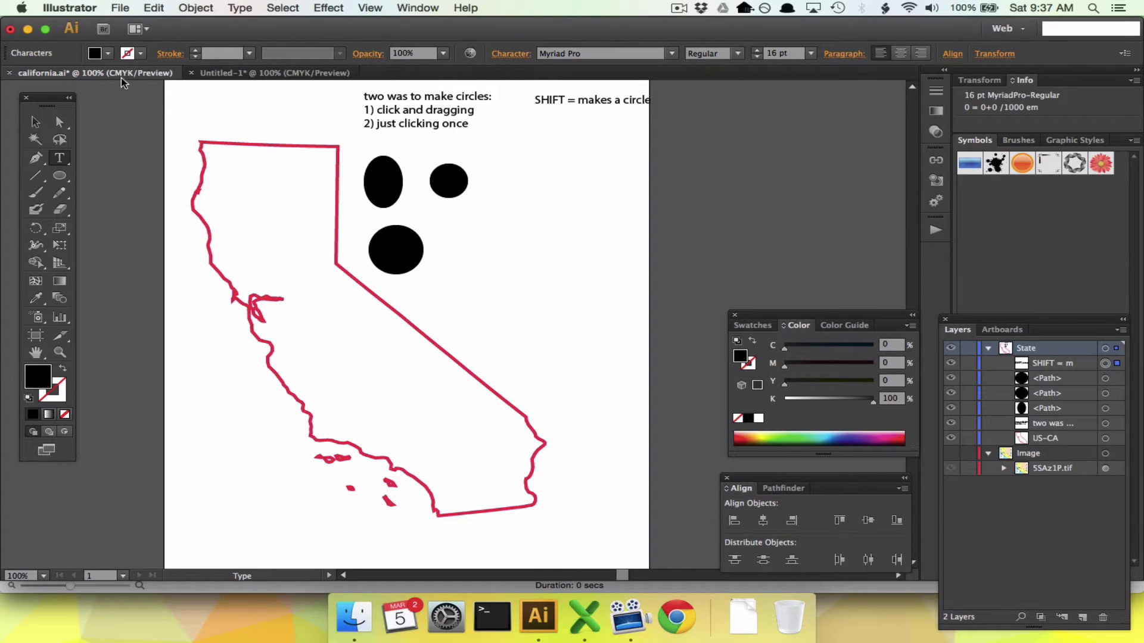
Nudge the SHIFT note left and add the line 'ALT = centers it'.
click(35, 122)
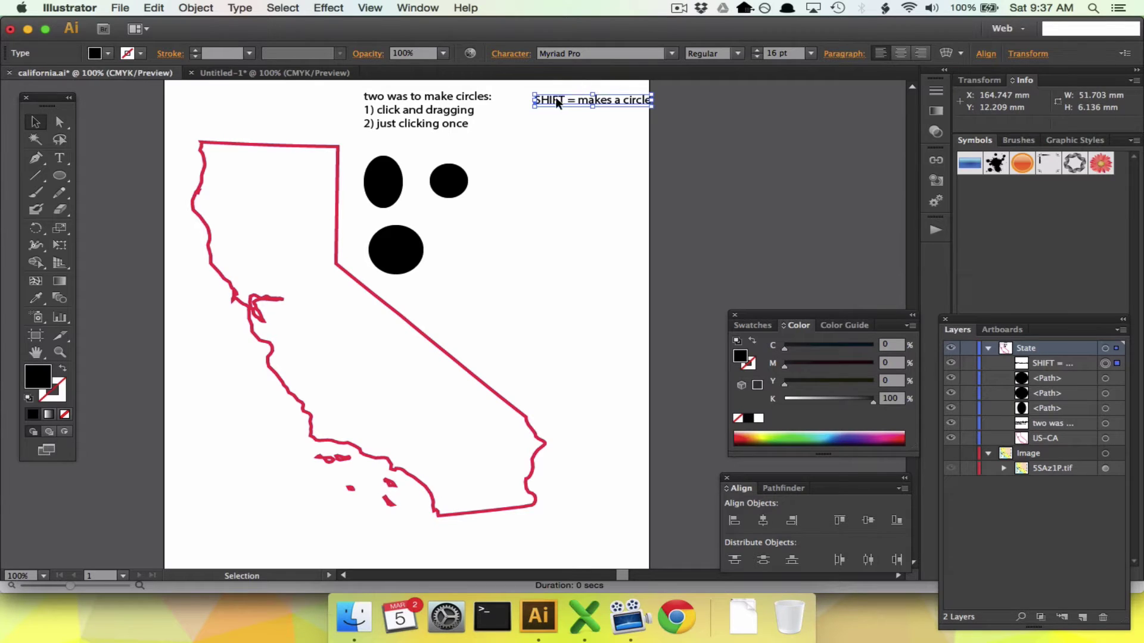
drag(557, 100, 537, 97)
key(t)
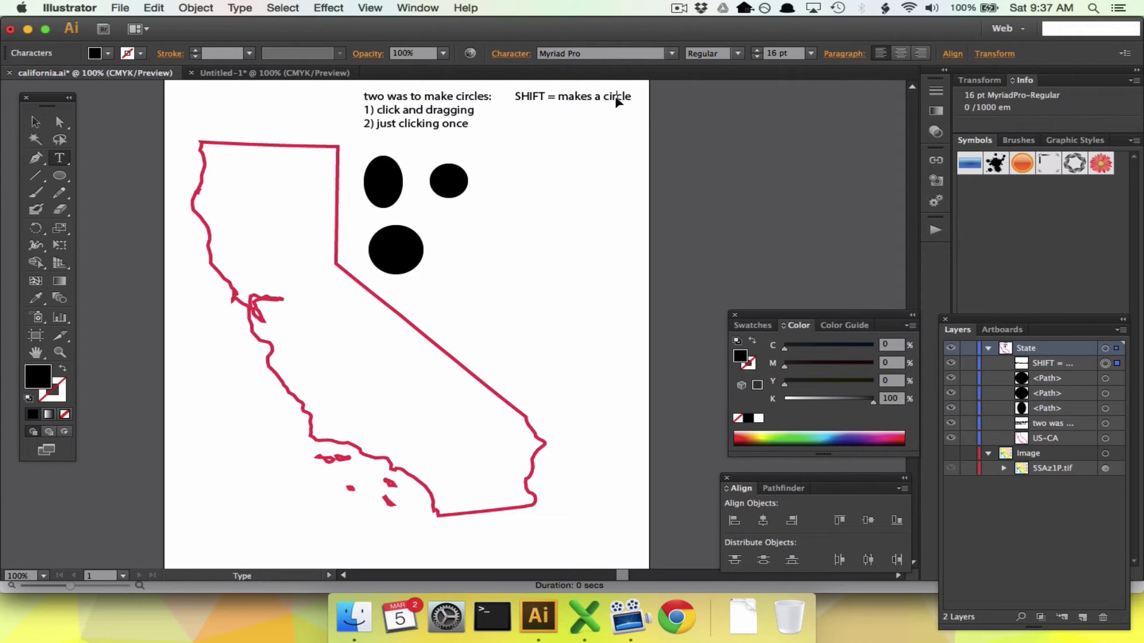
scroll(616, 96, up, 1)
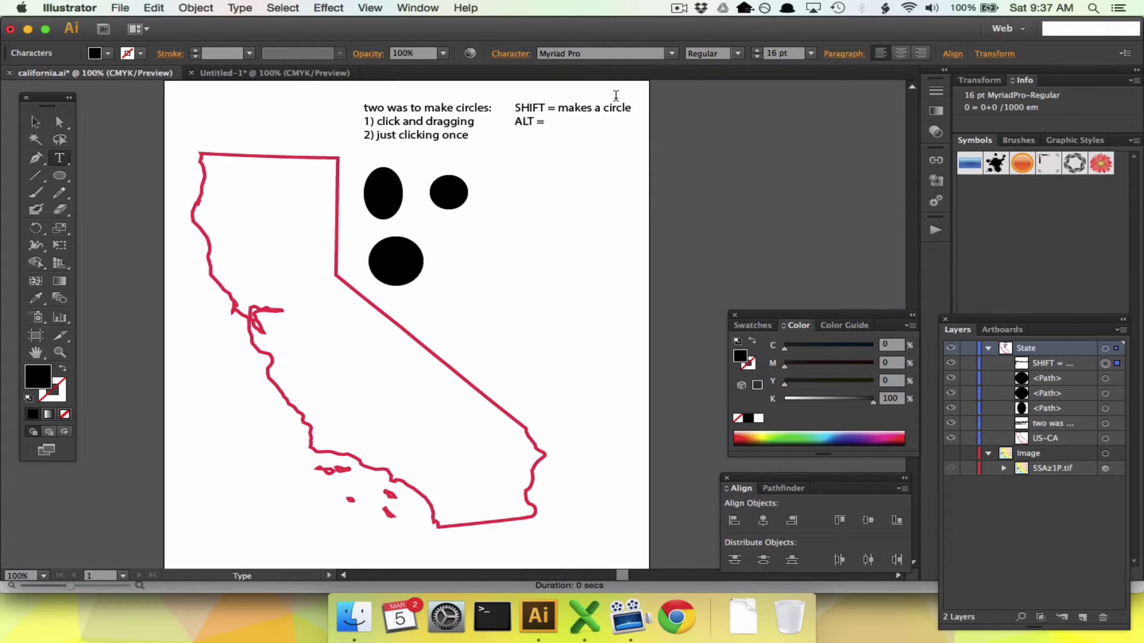
text(centers it)
key(Escape)
click(58, 174)
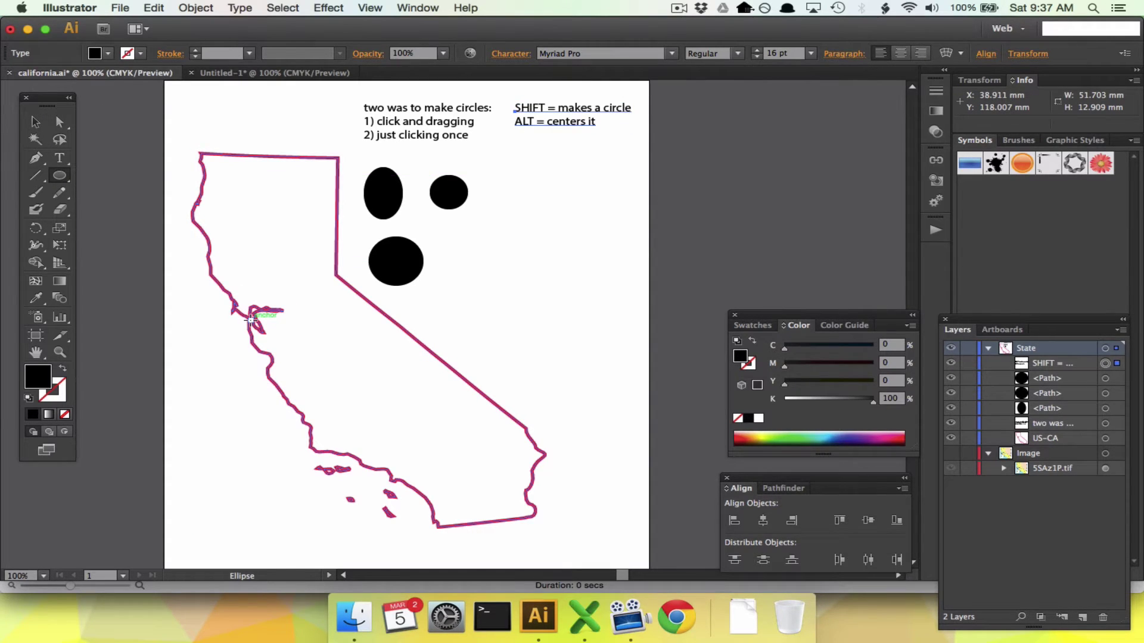
drag(253, 320, 265, 345)
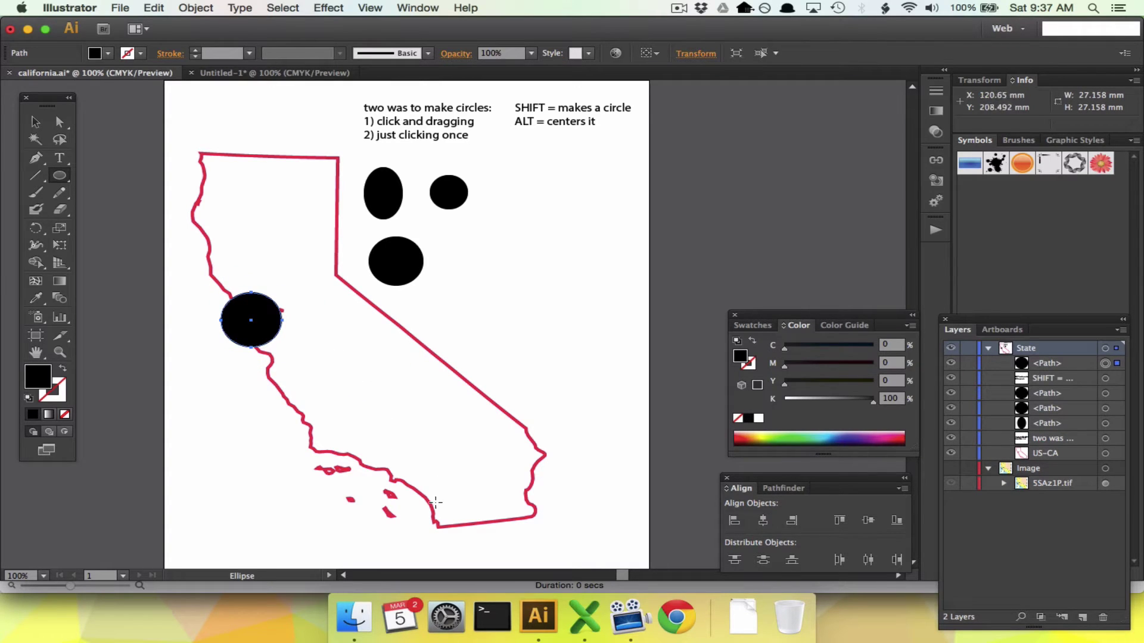
drag(424, 477, 486, 530)
key(v)
key(Delete)
click(222, 316)
key(Delete)
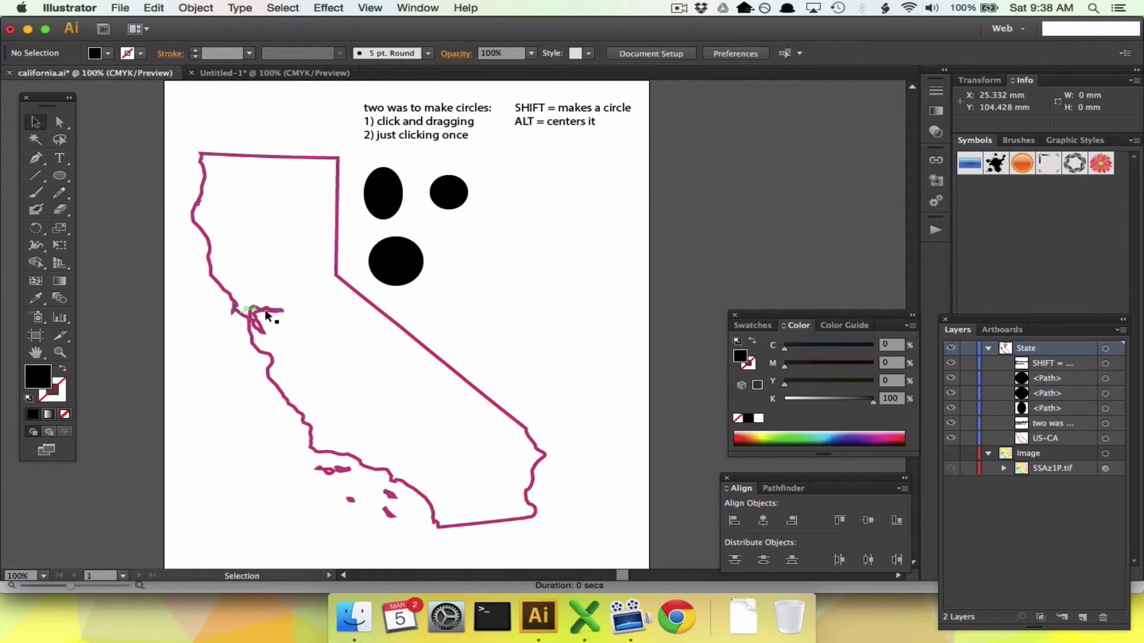
click(398, 262)
key(Delete)
click(387, 197)
key(Delete)
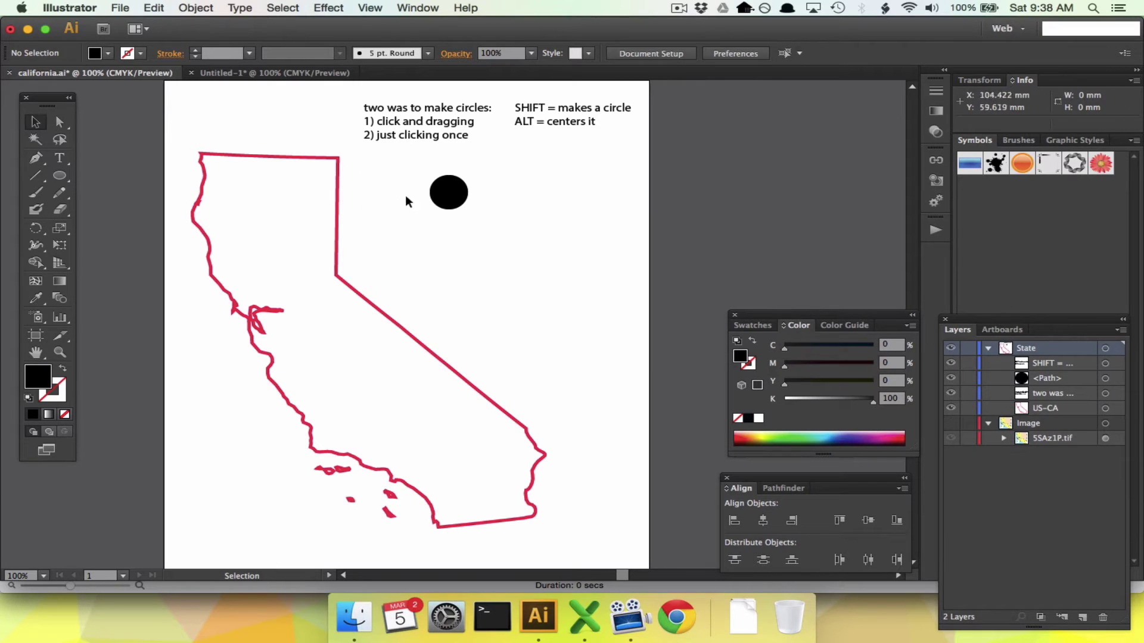
click(446, 191)
key(Delete)
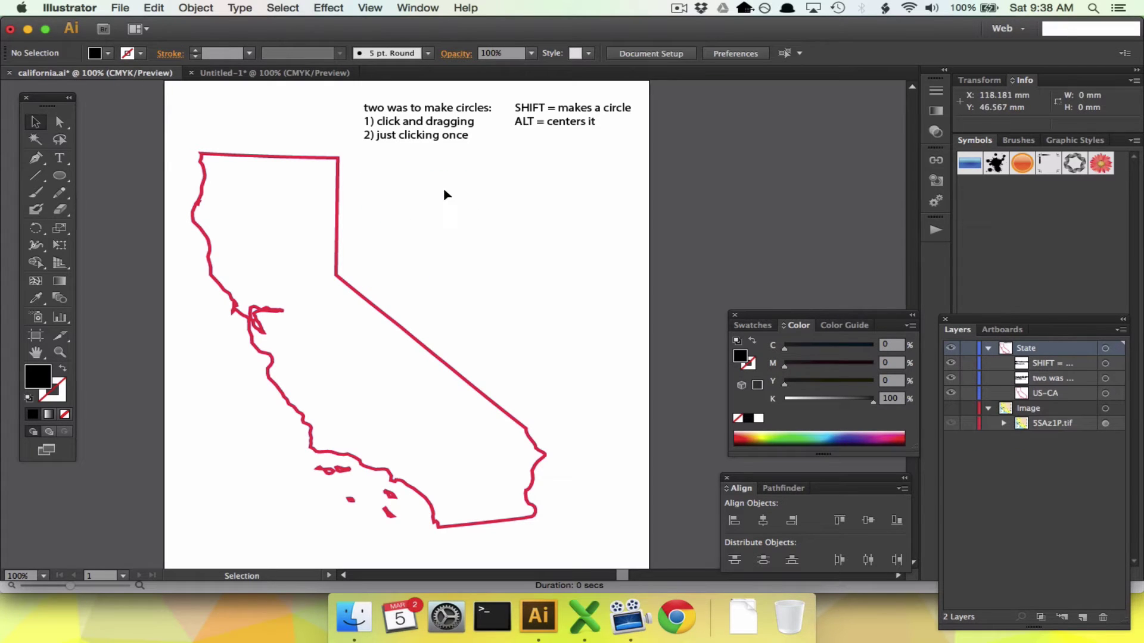
click(60, 176)
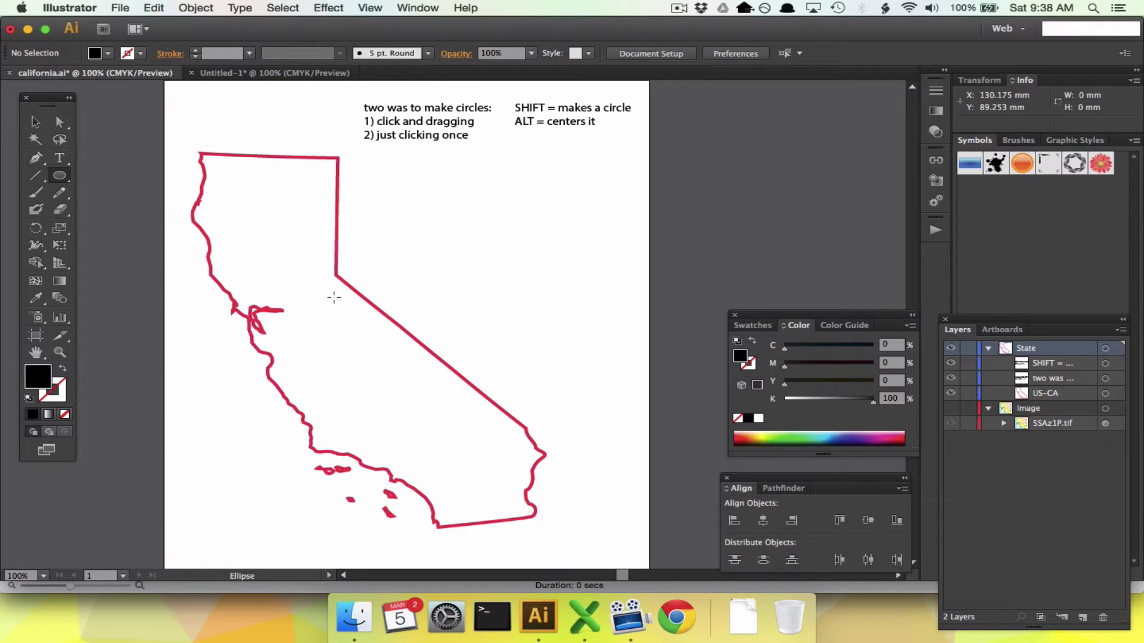
drag(369, 209, 408, 257)
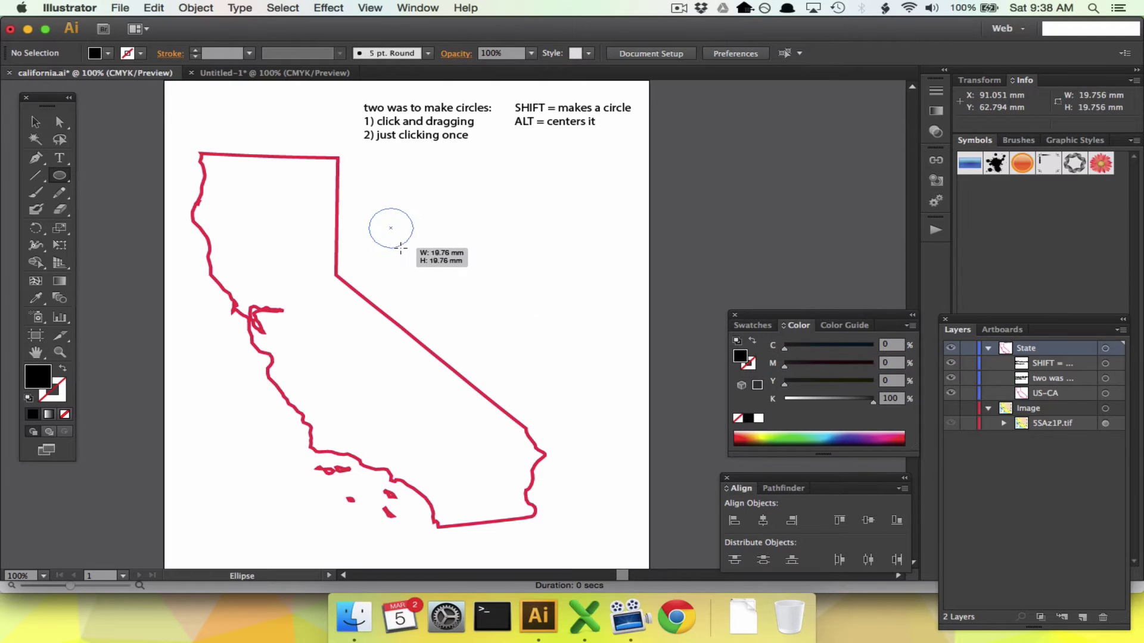
mouse_move(401, 249)
mouse_down()
mouse_move(455, 290)
mouse_move(391, 249)
mouse_move(415, 258)
mouse_up()
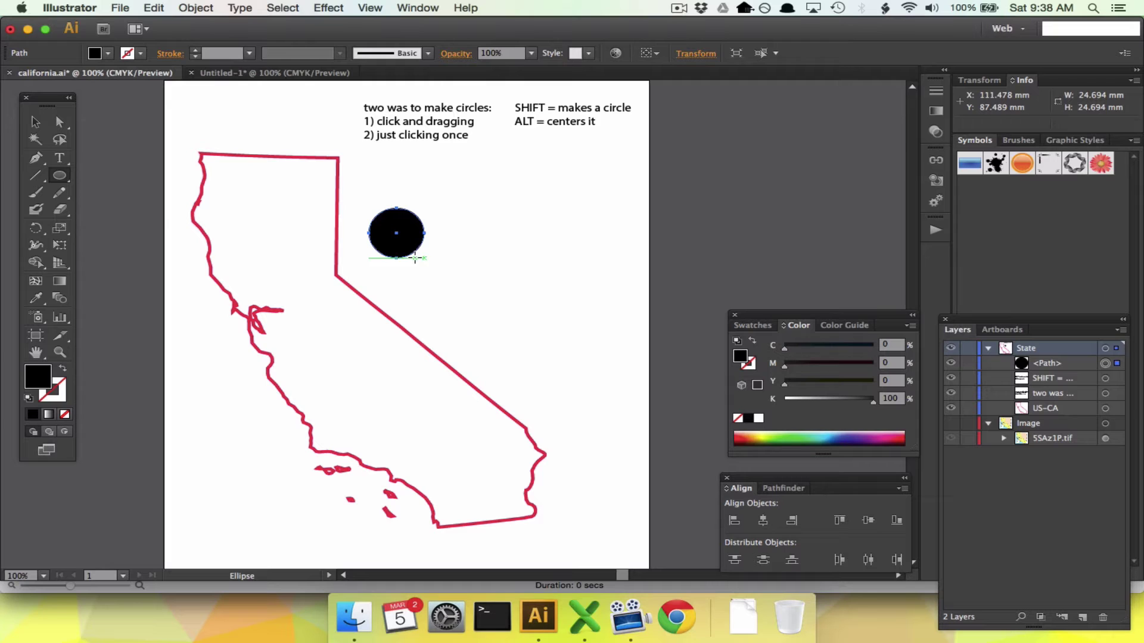
key(Delete)
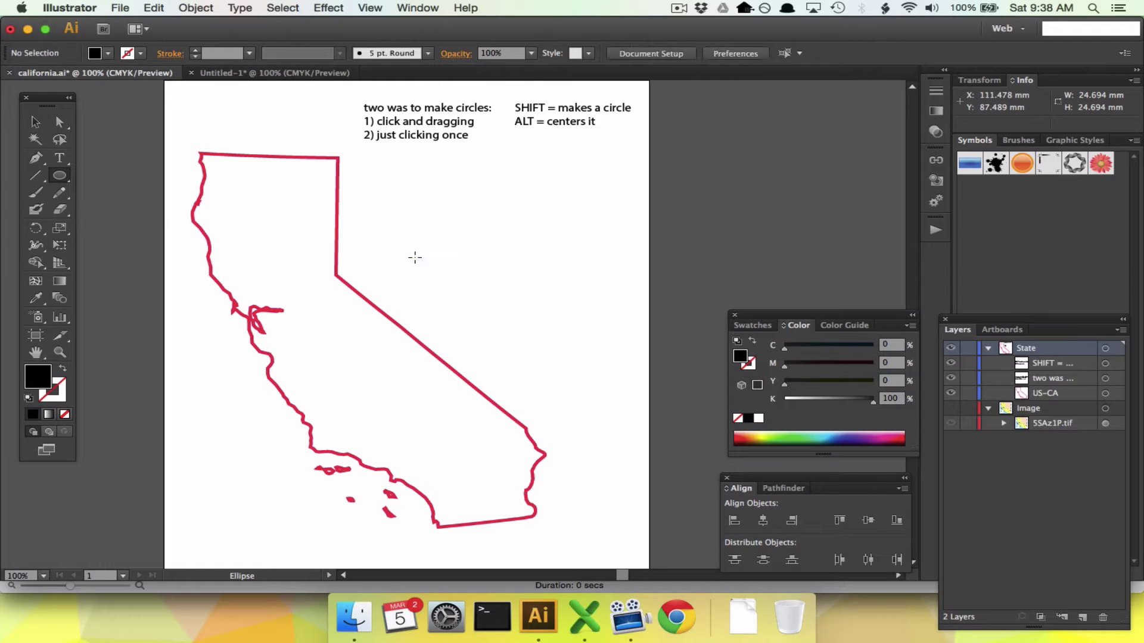
Single-click with the Ellipse tool to create a 25 × 25 mm circle.
click(387, 222)
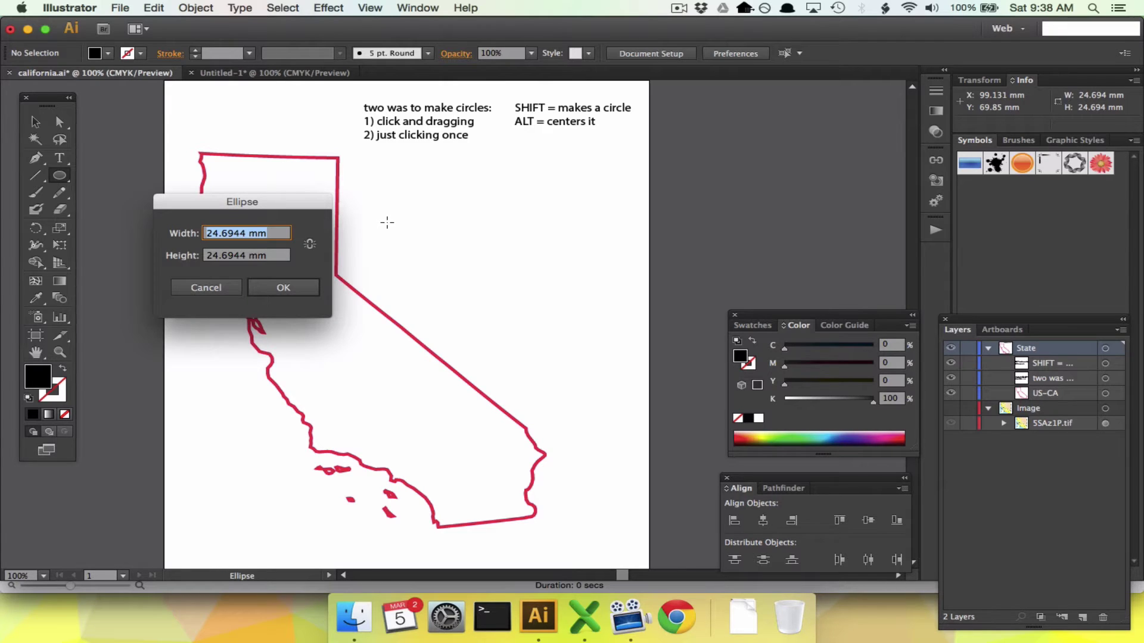
text(25)
key(Tab)
text(25)
click(300, 286)
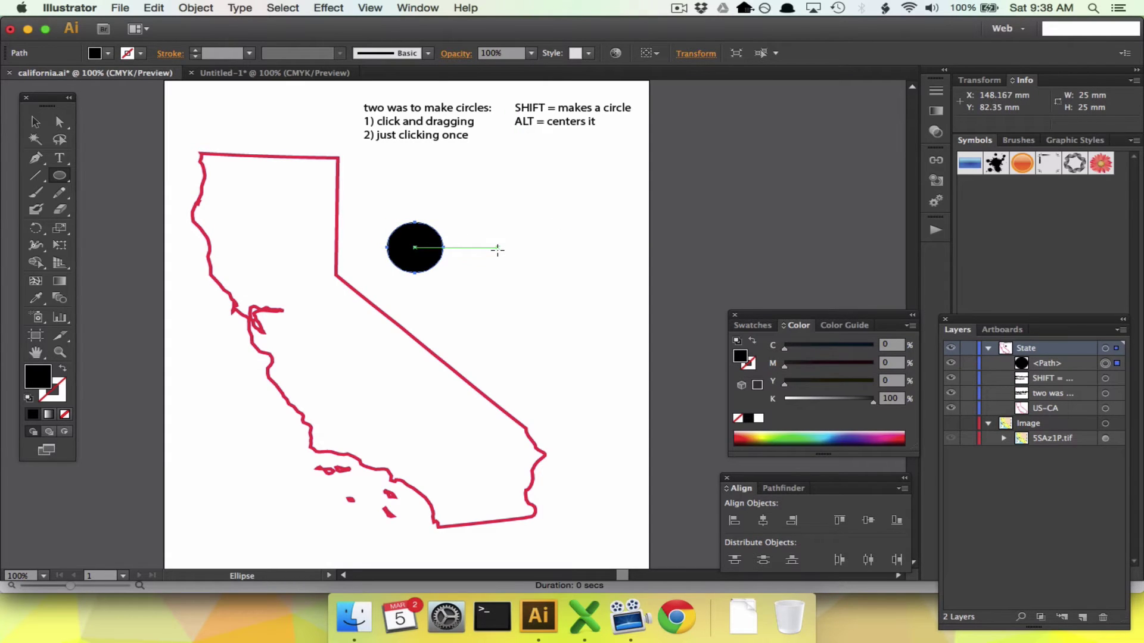
Create a 30 mm circle on the coast, delete it, and make another.
click(249, 317)
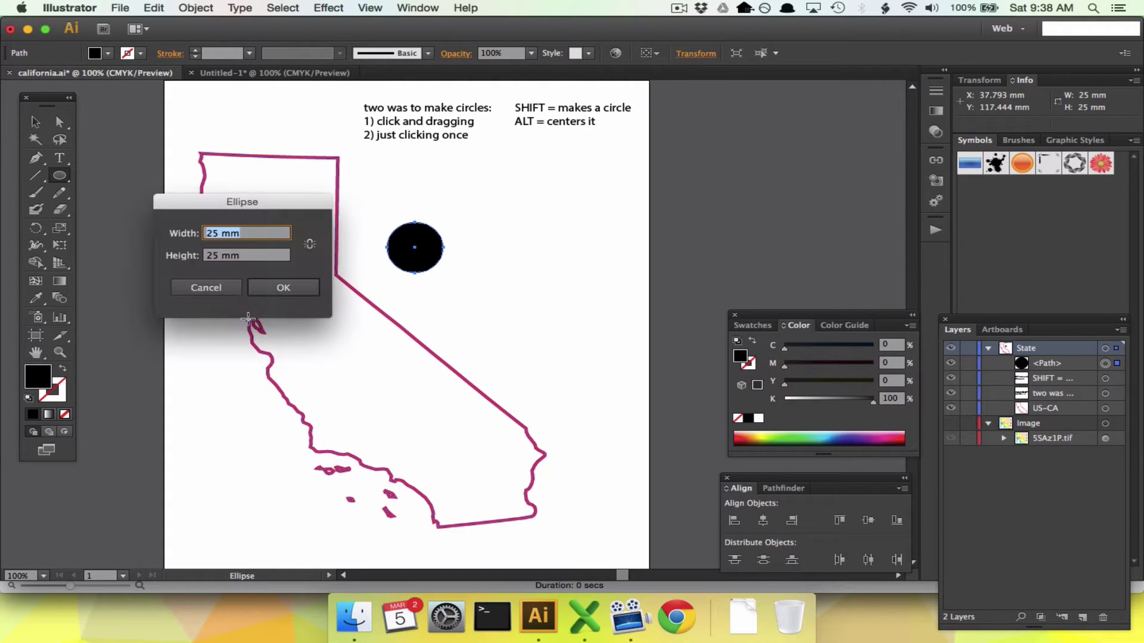
text(30)
key(Tab)
key(Return)
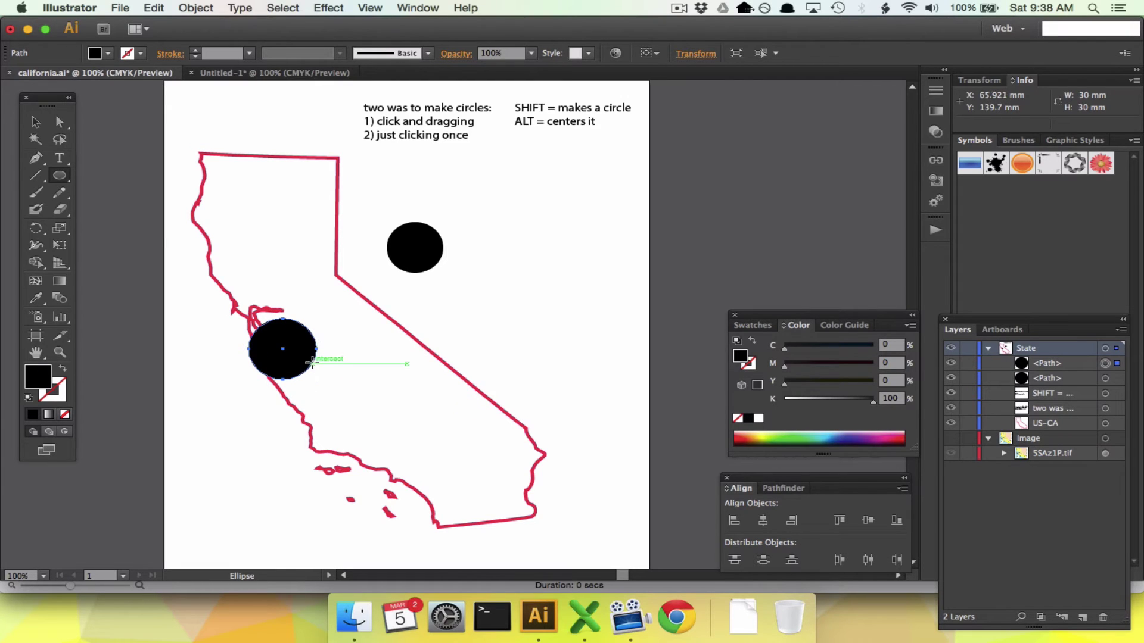
key(Delete)
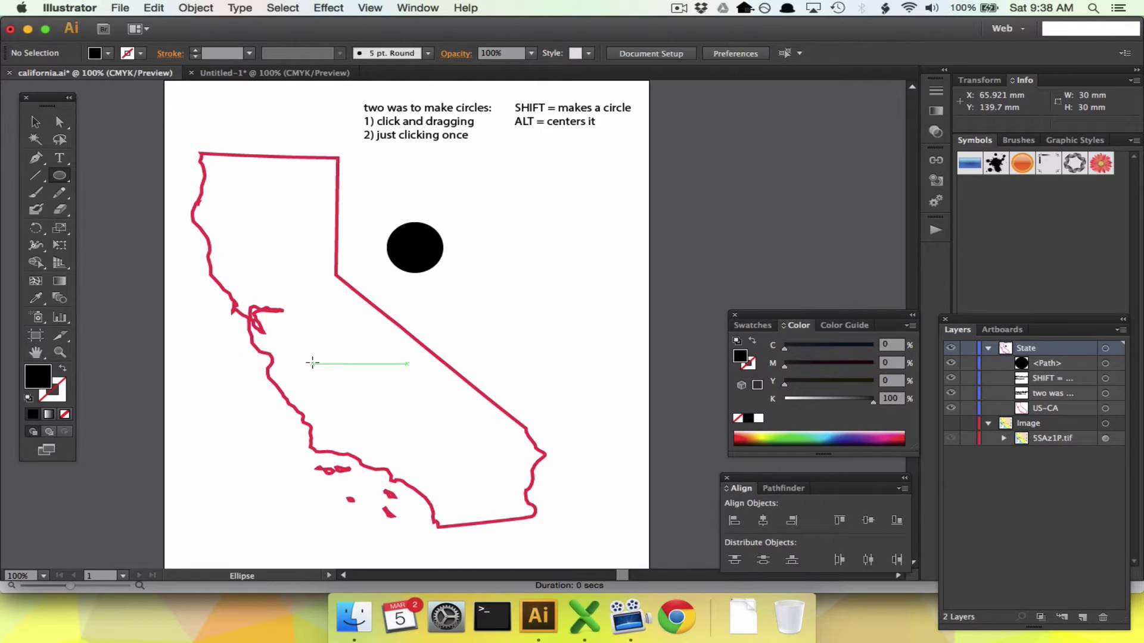
click(247, 320)
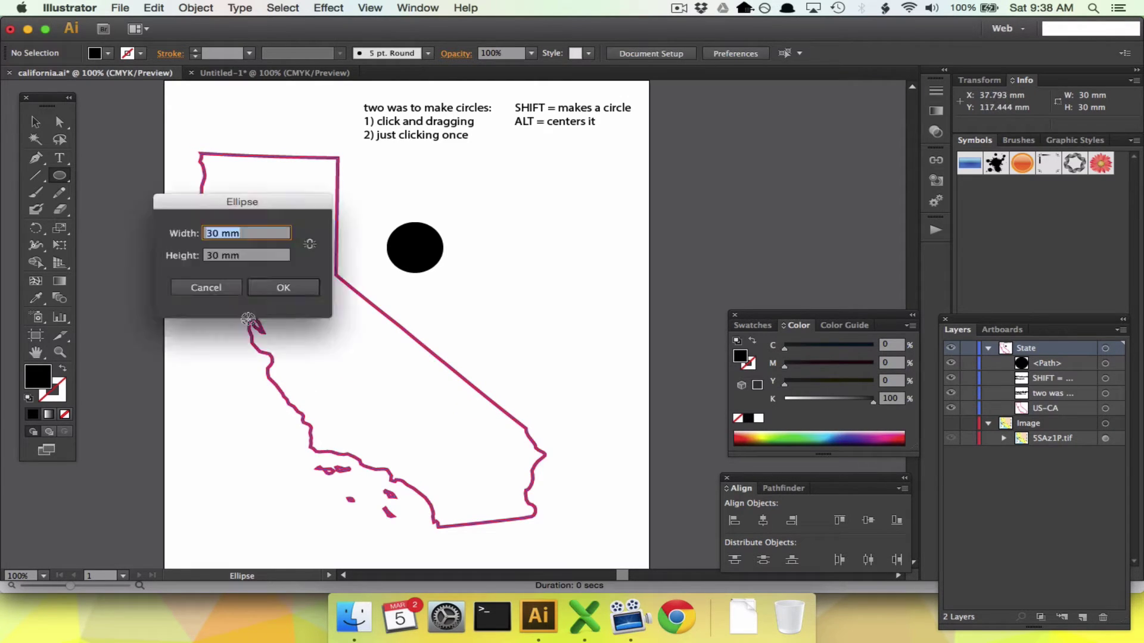
key(Return)
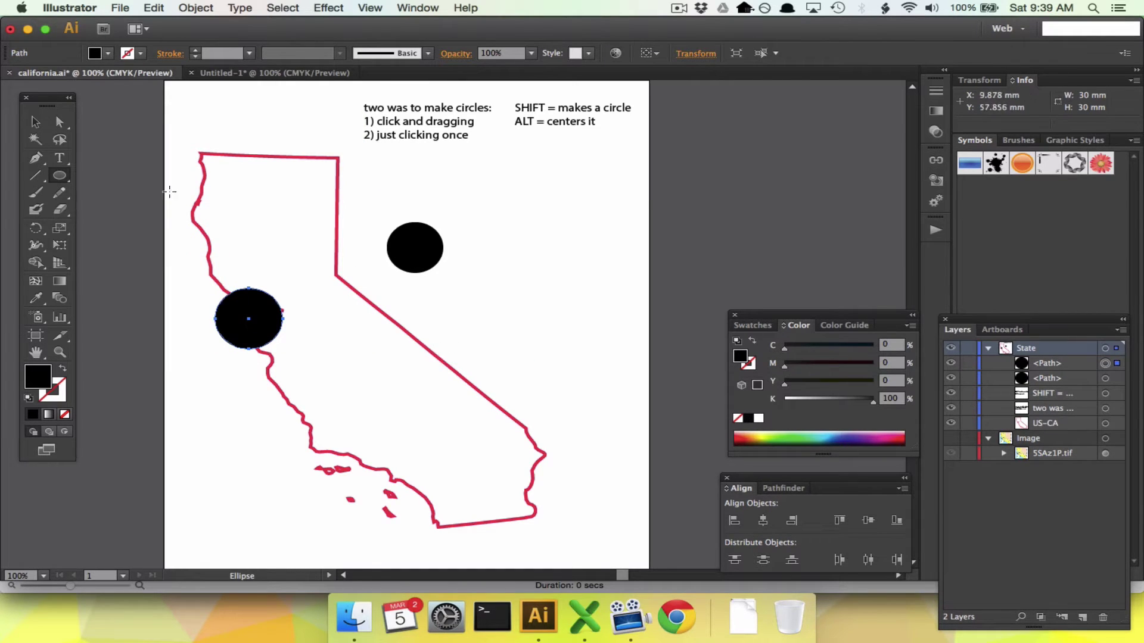
Delete the coastal test circle and start a text label below the notes.
click(38, 125)
key(Delete)
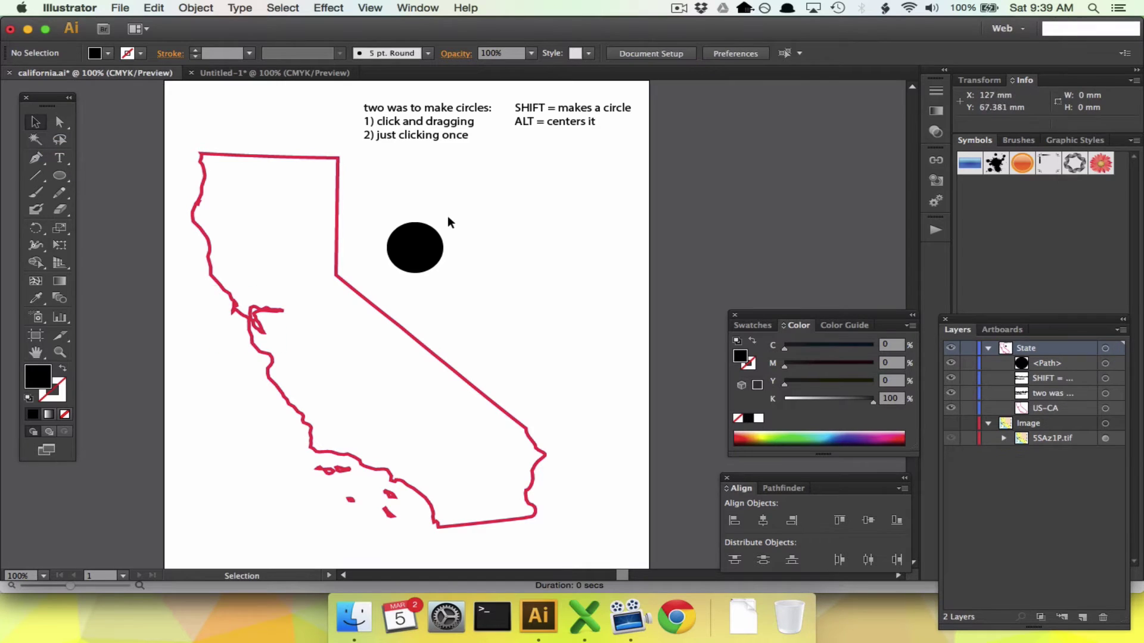
click(417, 250)
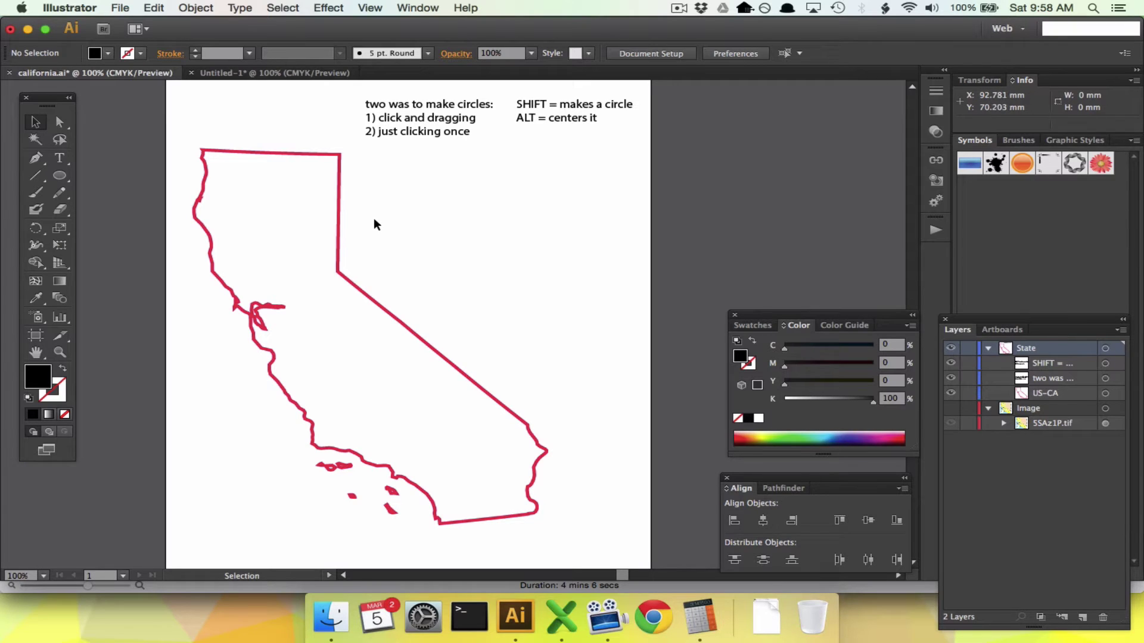
click(59, 158)
click(400, 197)
Type the label 'LITTLE CITY' with a second line '50 people'.
text(LITTLE CITY)
key(Return)
text(50 people)
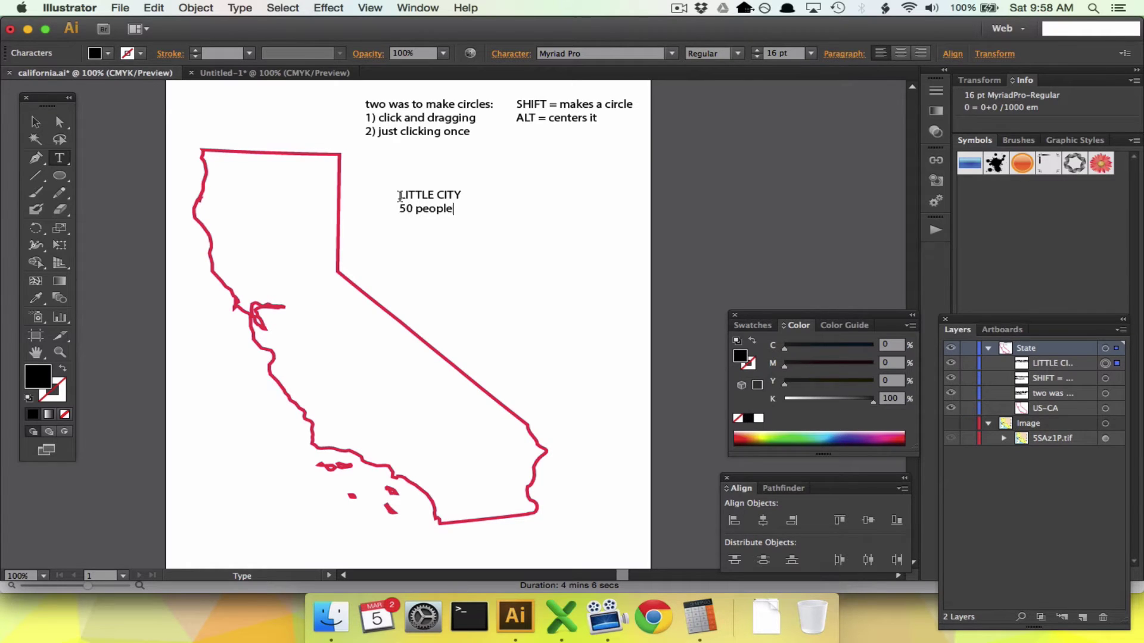
key(Escape)
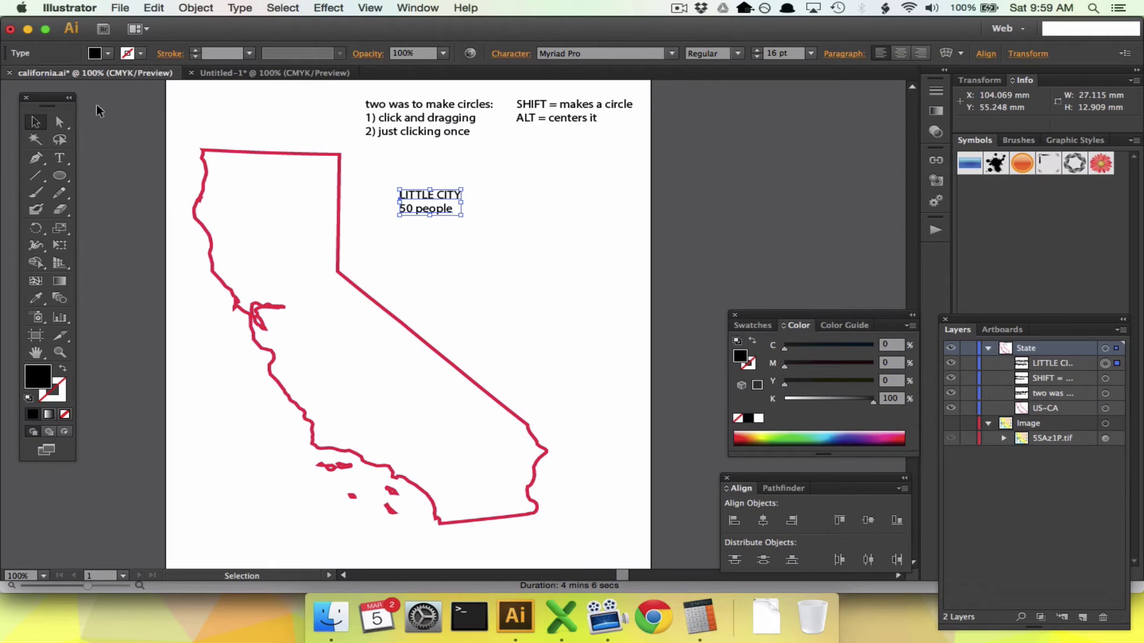
Add a 'BIG CITY' / '100 people' label to the right and nudge it slightly.
click(60, 157)
click(522, 193)
text(B)
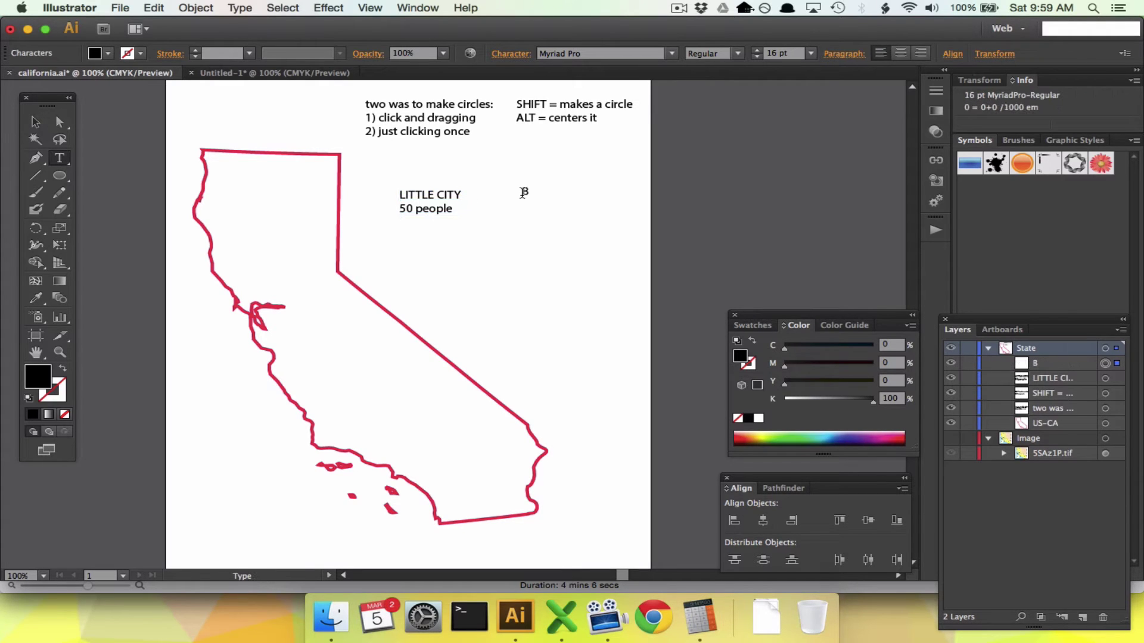
text(IG CITY)
key(Return)
text(100 people)
click(34, 124)
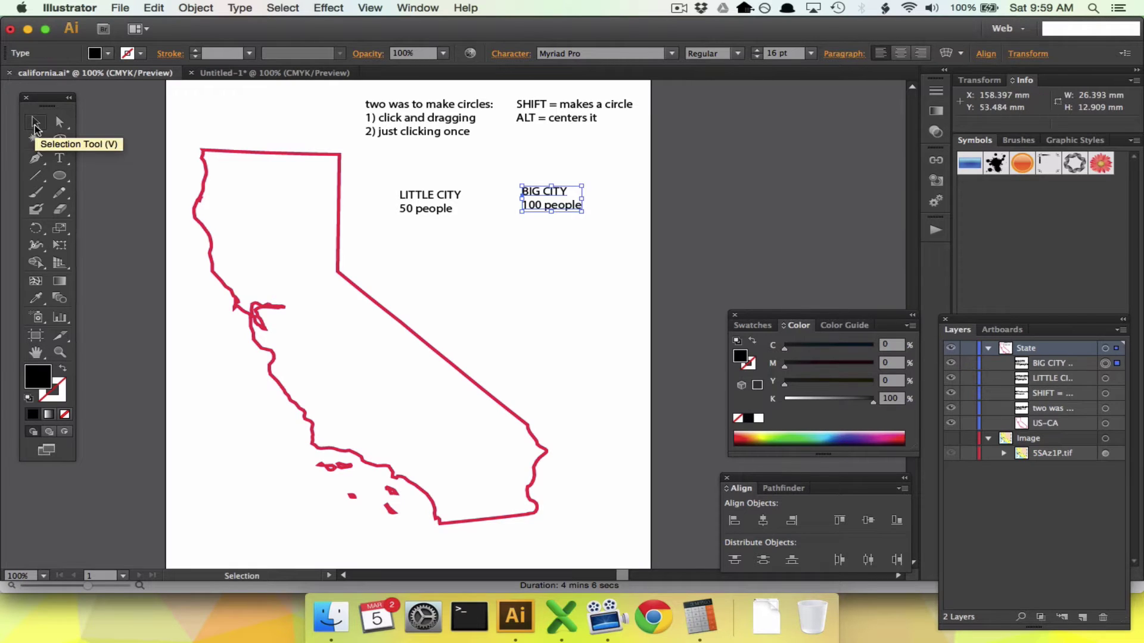
key(Right)
key(Right)
key(Right)
key(Down)
key(Down)
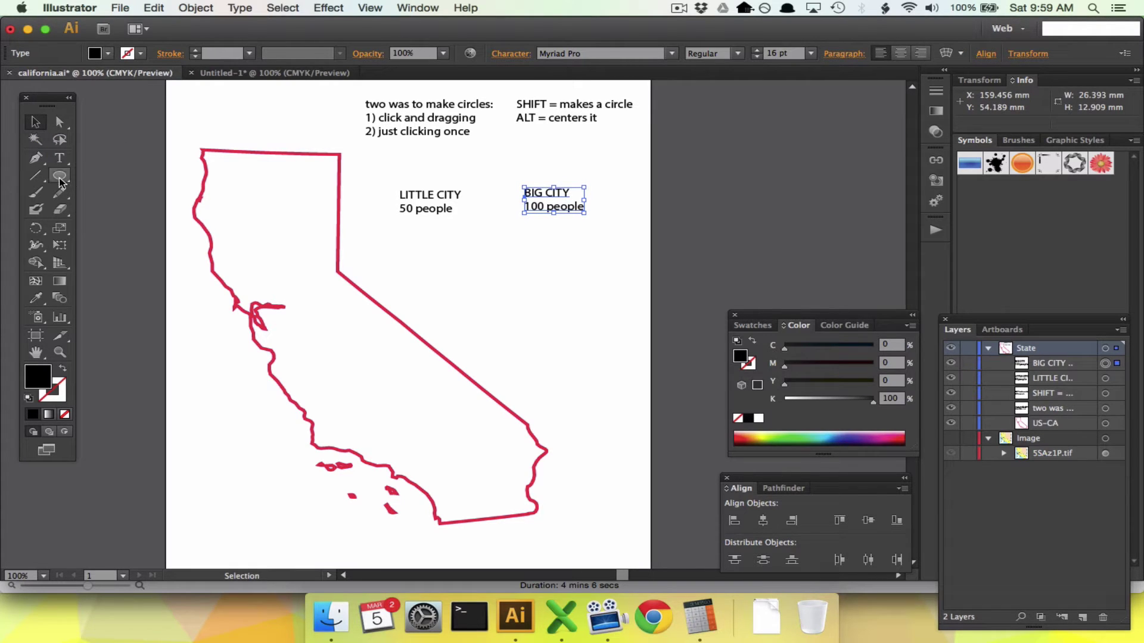
Make a 50 × 50 mm circle and move it below the LITTLE CITY label.
click(59, 177)
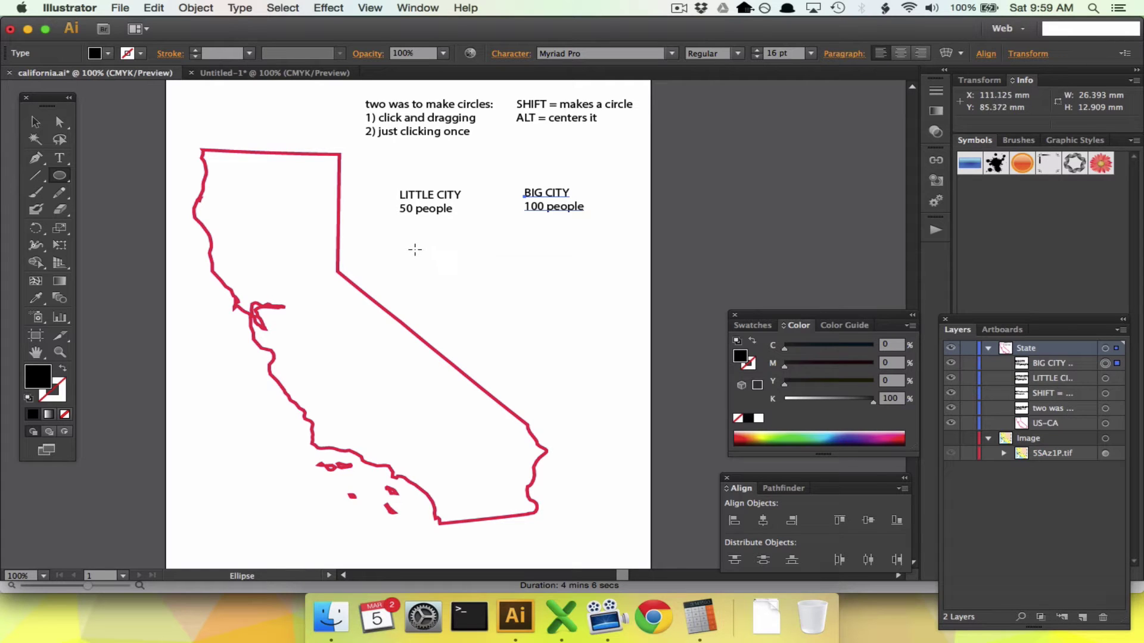
click(393, 251)
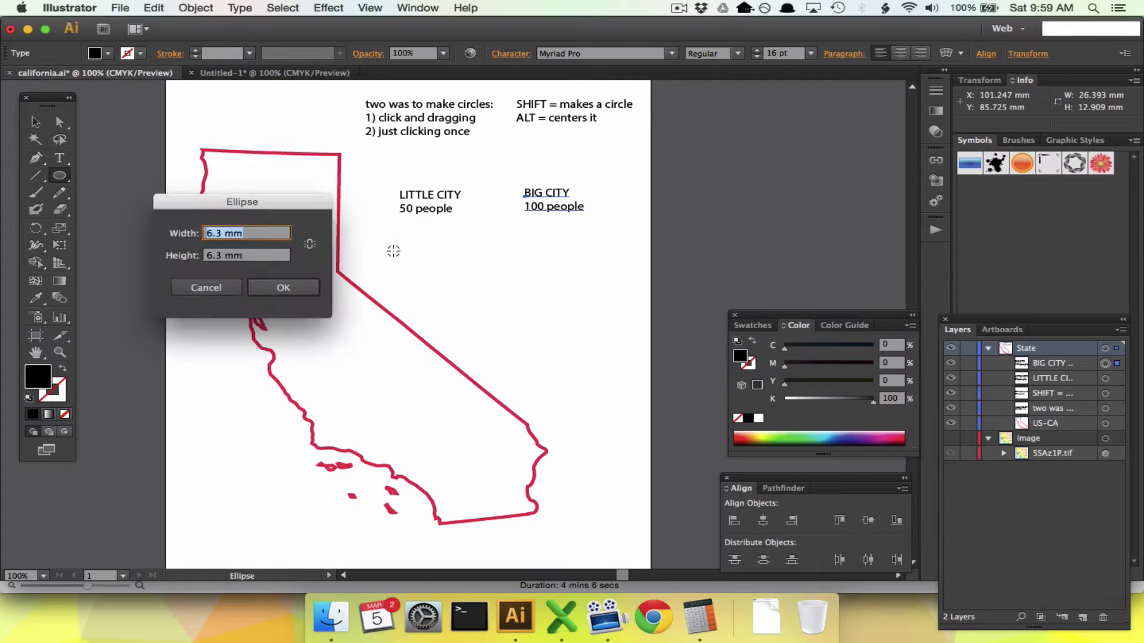
text(50)
key(Tab)
text(50)
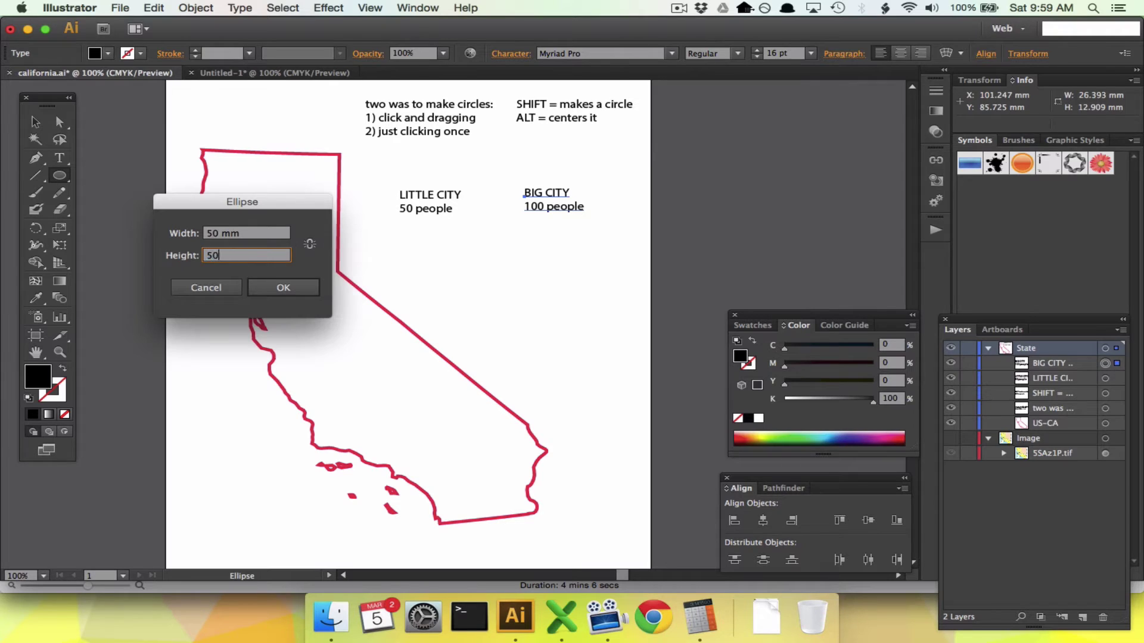
key(Return)
key(v)
drag(413, 267, 325, 259)
shift+click(429, 210)
click(479, 263)
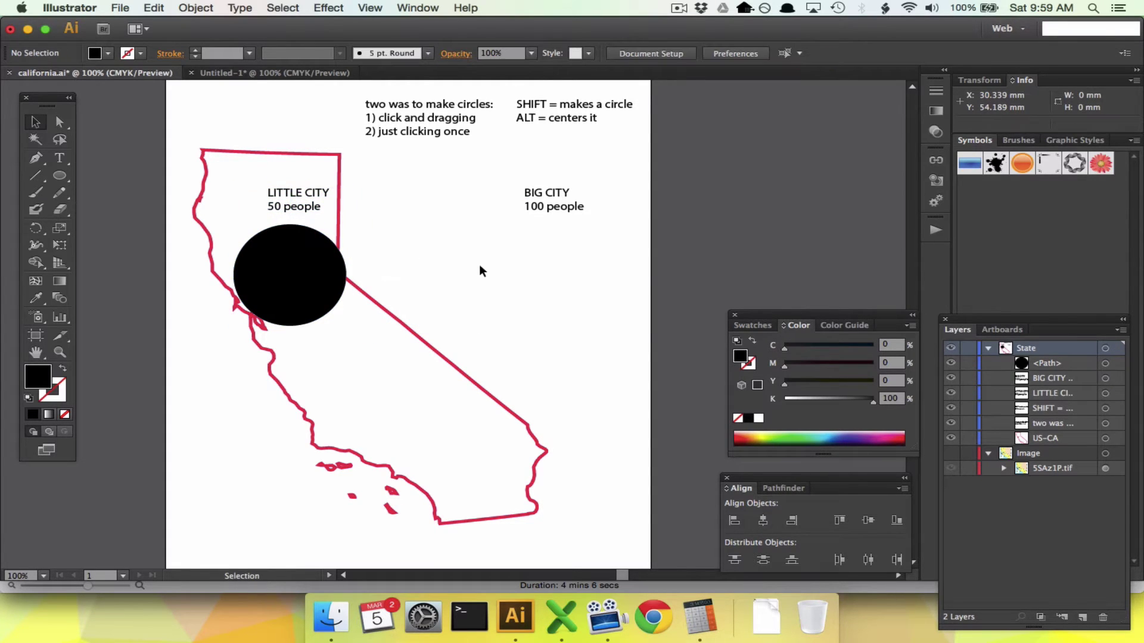
Make a 100 × 100 mm circle and move it down below the BIG CITY label.
click(60, 175)
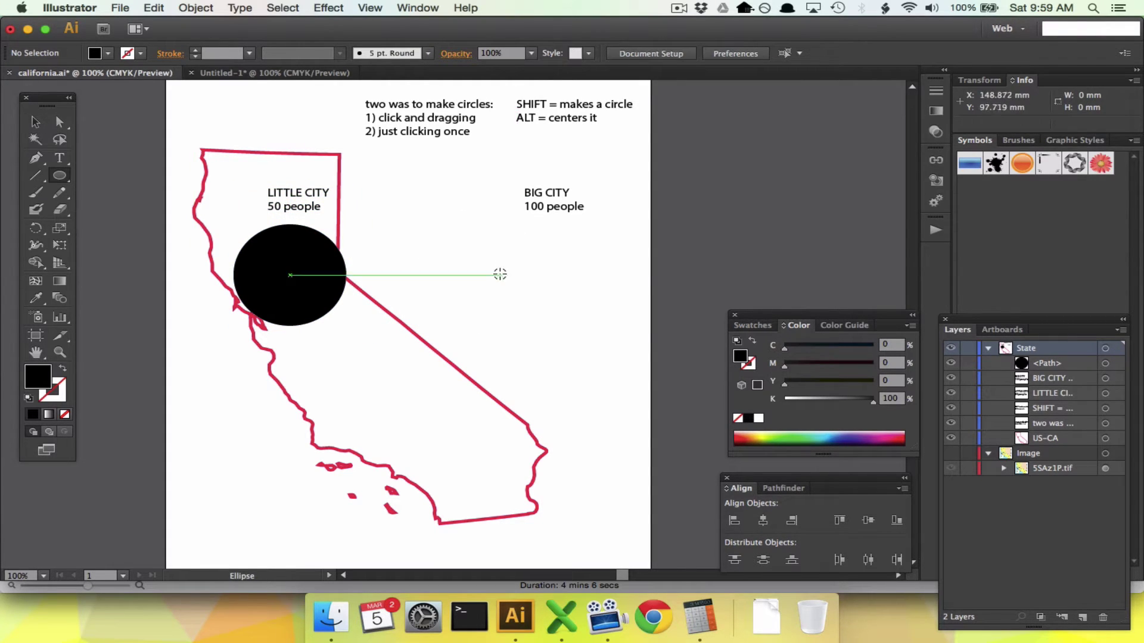
click(501, 276)
text(100)
key(Tab)
text(100)
key(Return)
click(35, 122)
click(521, 265)
drag(521, 266, 521, 324)
click(502, 191)
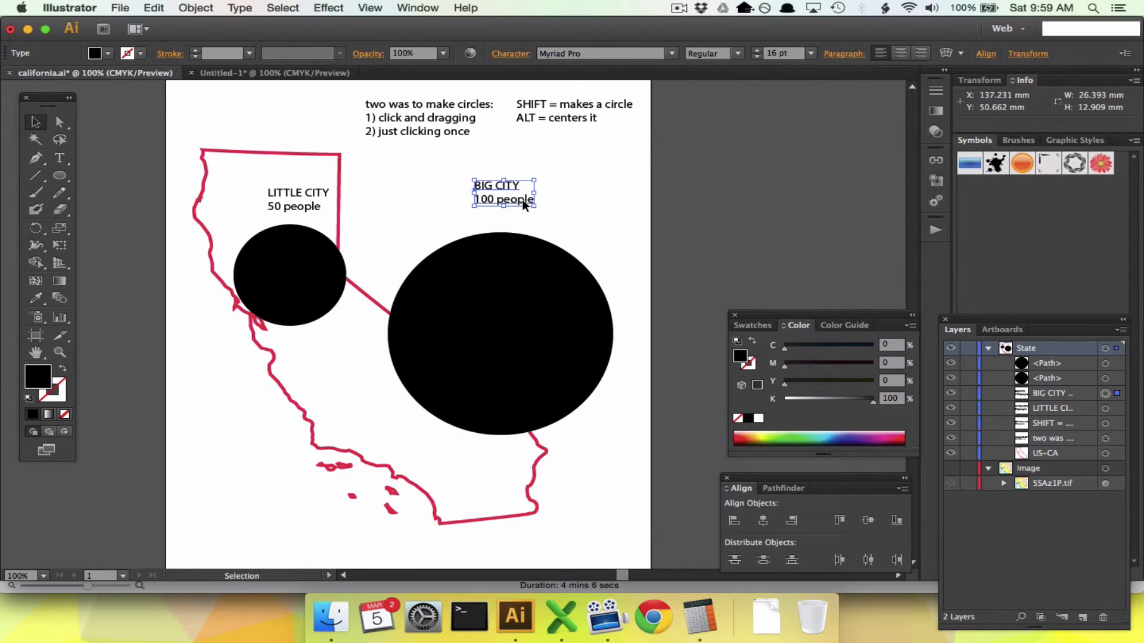
Add the line '100x100' to BIG CITY and '50x50' to LITTLE CITY.
double_click(523, 200)
key(Return)
text(100)
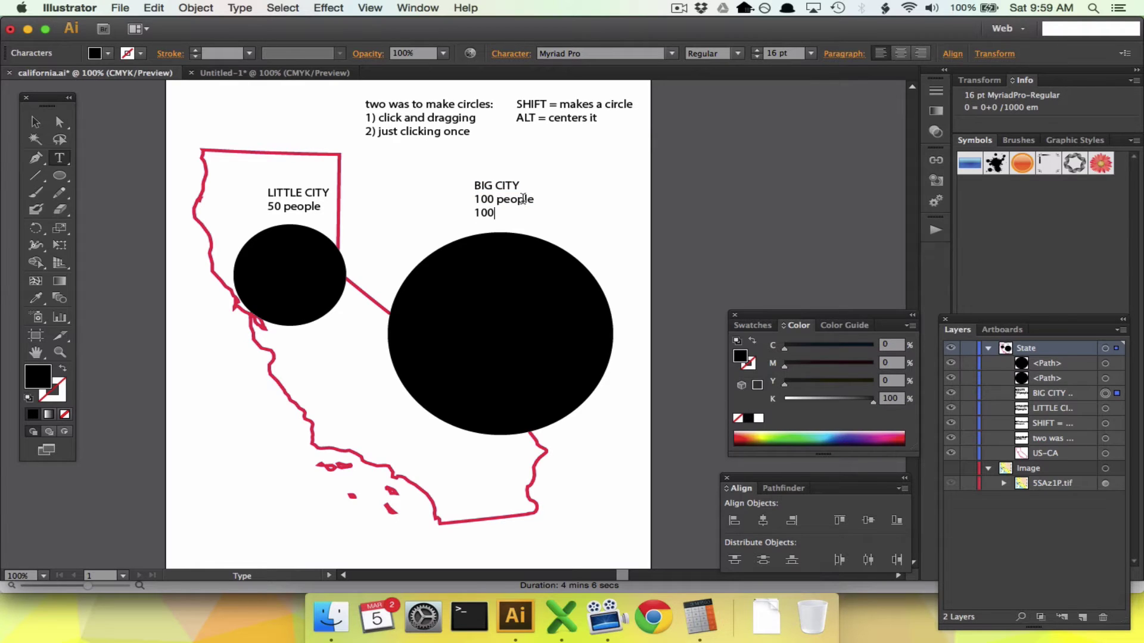
text(x100)
click(307, 208)
key(Return)
text(50x50)
Nudge the LITTLE CITY label up and drag the small circle straight down.
click(35, 122)
click(284, 201)
key(shift+Up)
click(565, 212)
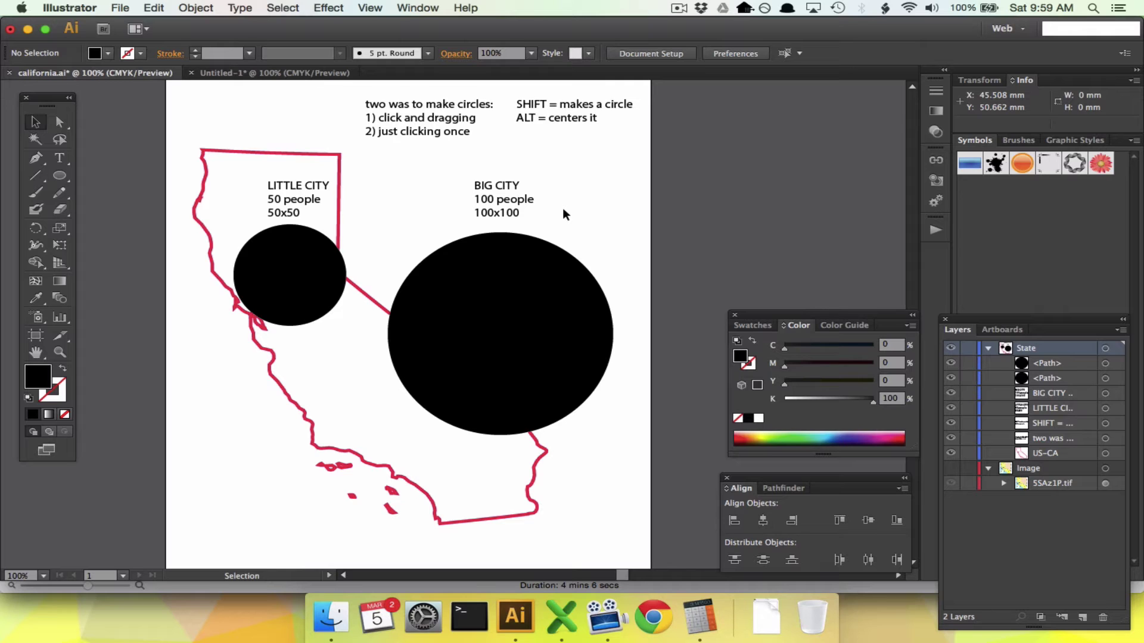
drag(275, 287, 275, 331)
click(224, 409)
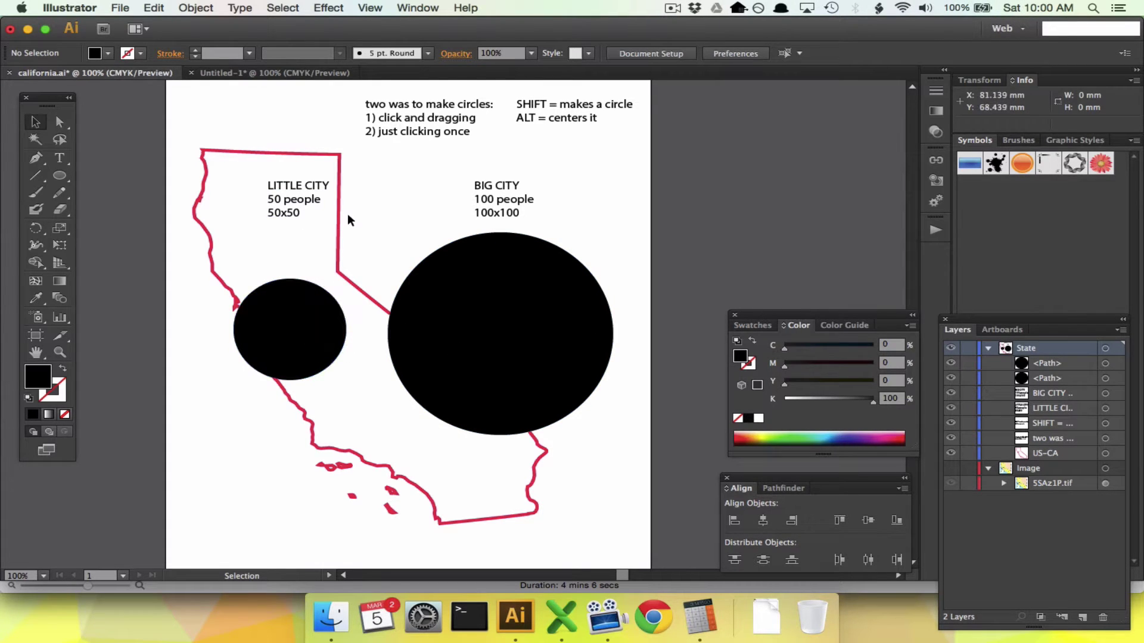
Type the note 'the human brain / judges size based on / AREA, not on DIAMETER' near the bottom-left.
click(56, 157)
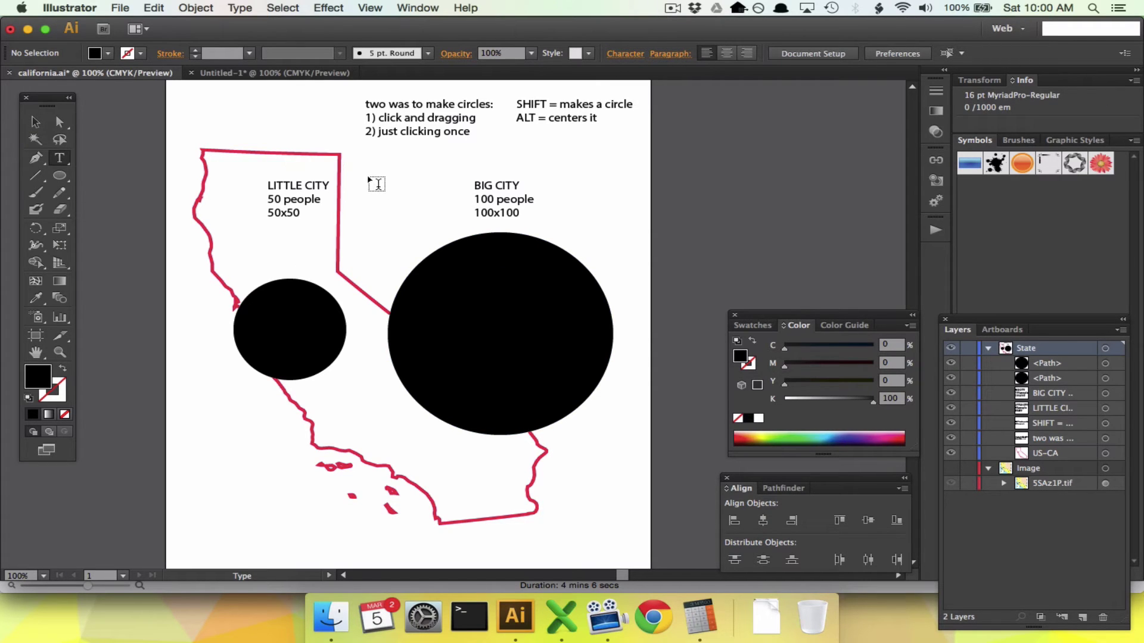
click(205, 463)
text(the human brain)
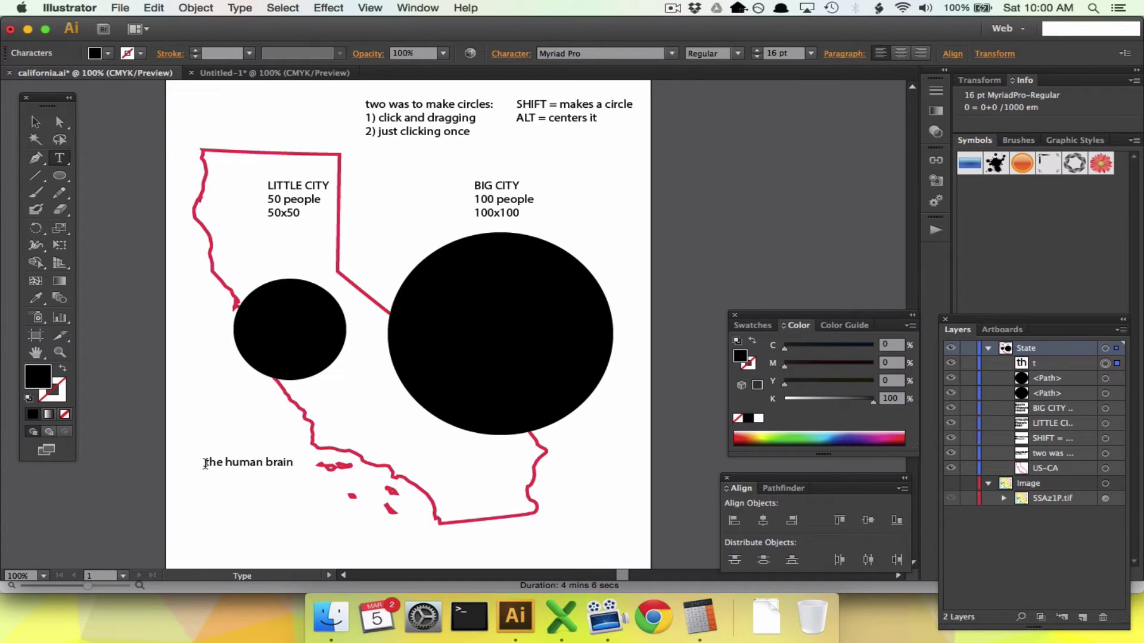
key(Return)
text(looks at)
key(BackSpace)
key(BackSpace)
key(BackSpace)
key(BackSpace)
key(BackSpace)
text(judges size based on)
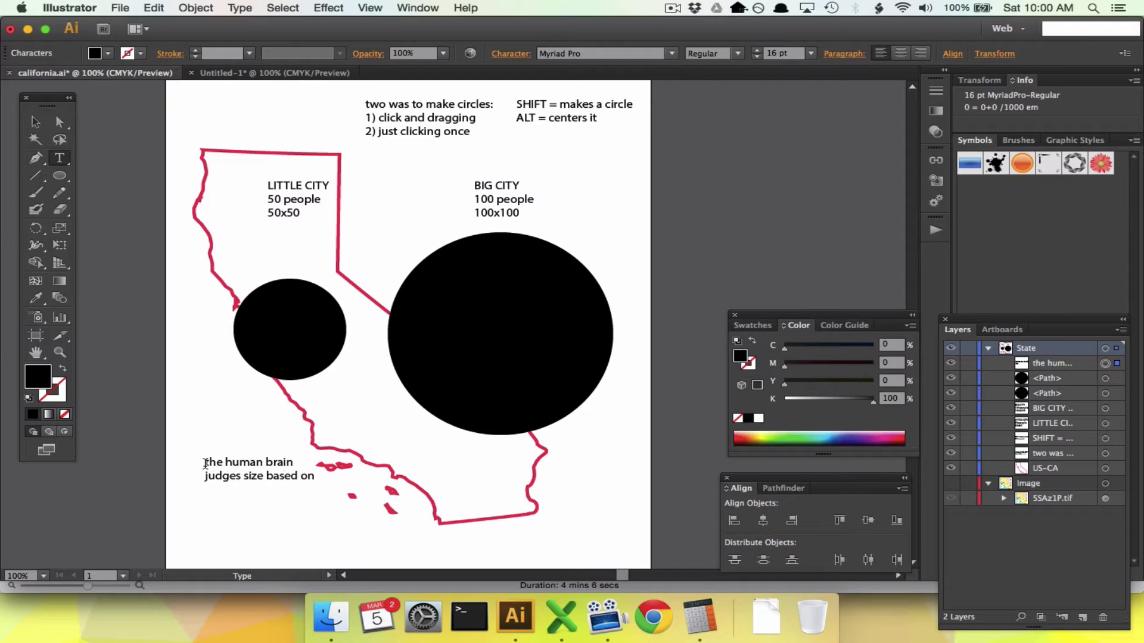
key(Return)
text(AREA, not on DIAMETER)
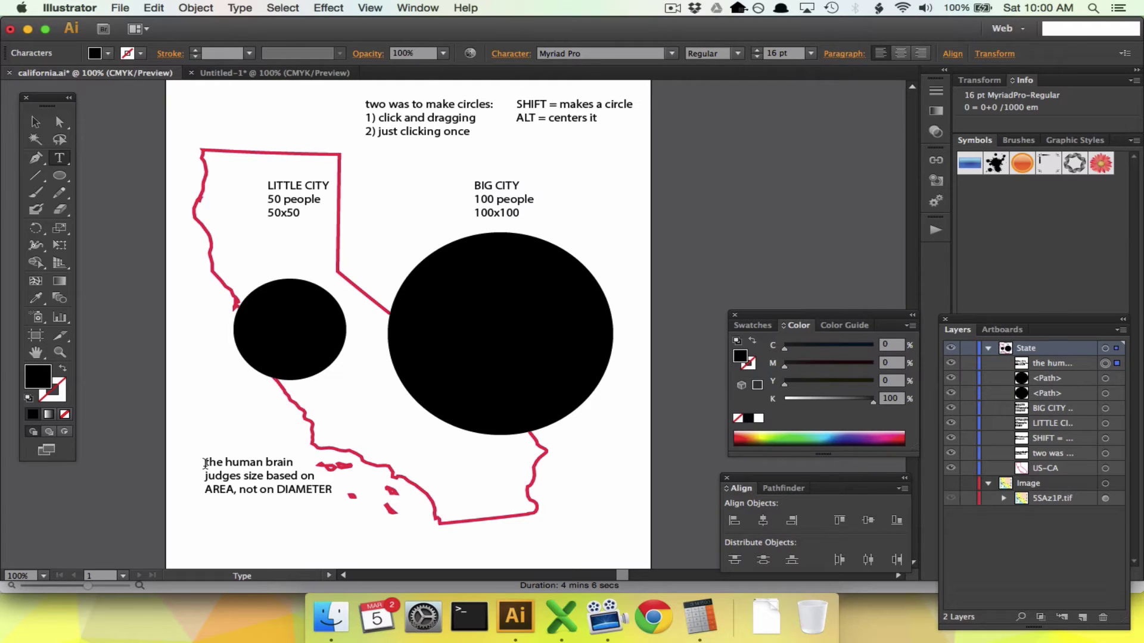
click(35, 121)
click(60, 175)
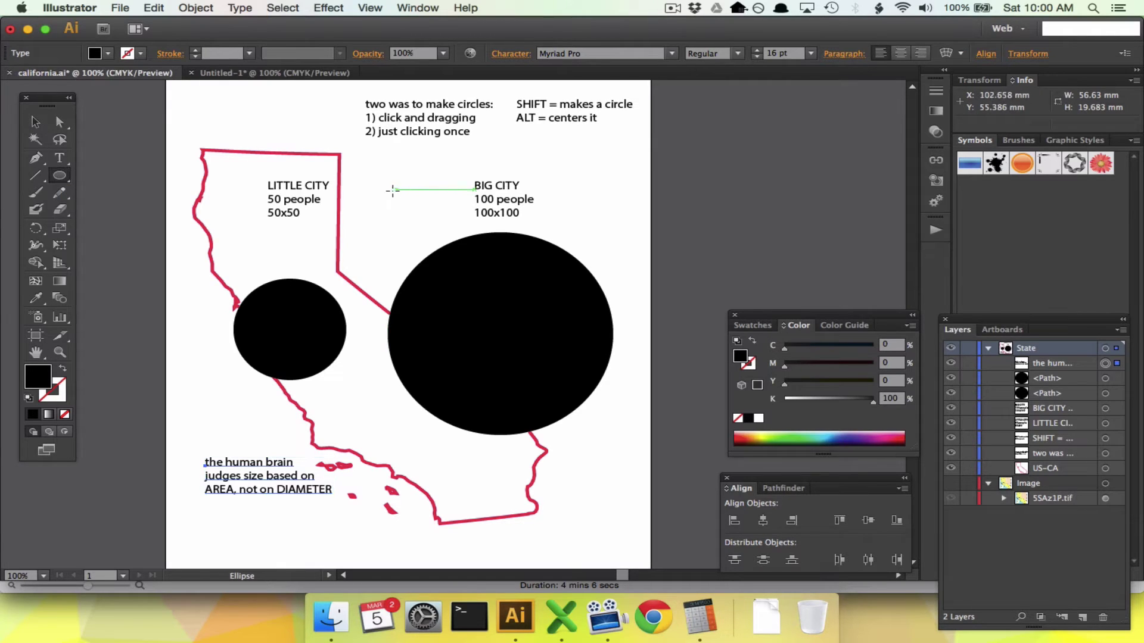
Enter a 50 × 50 mm circle size, delete the stray small circle, and select the LITTLE CITY circle.
click(370, 182)
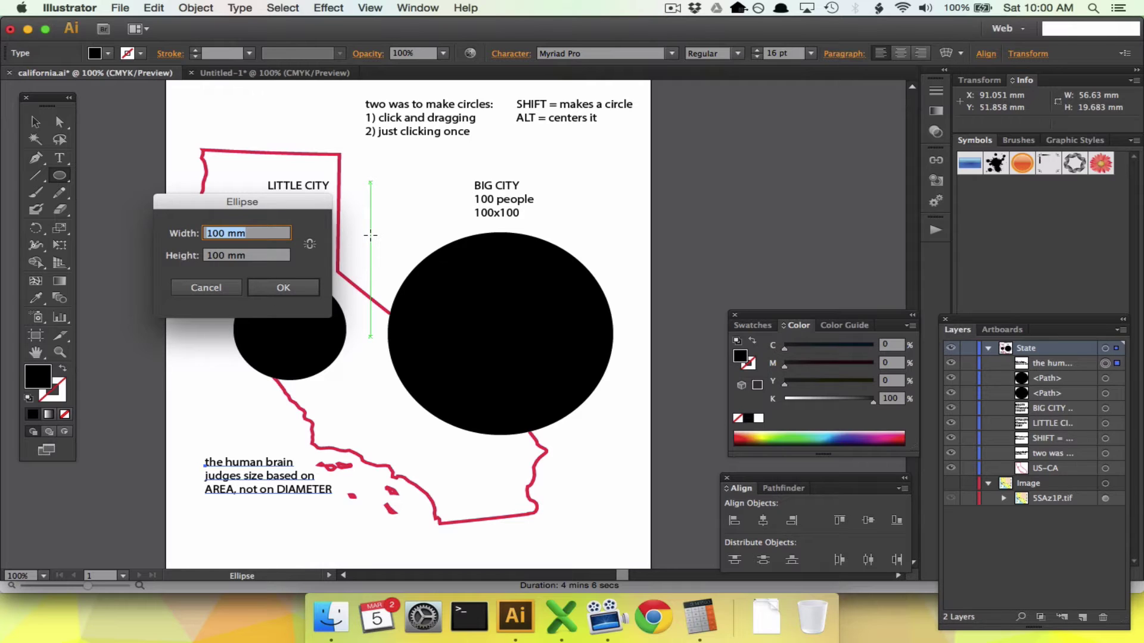
text(50)
key(Tab)
text(50)
key(Return)
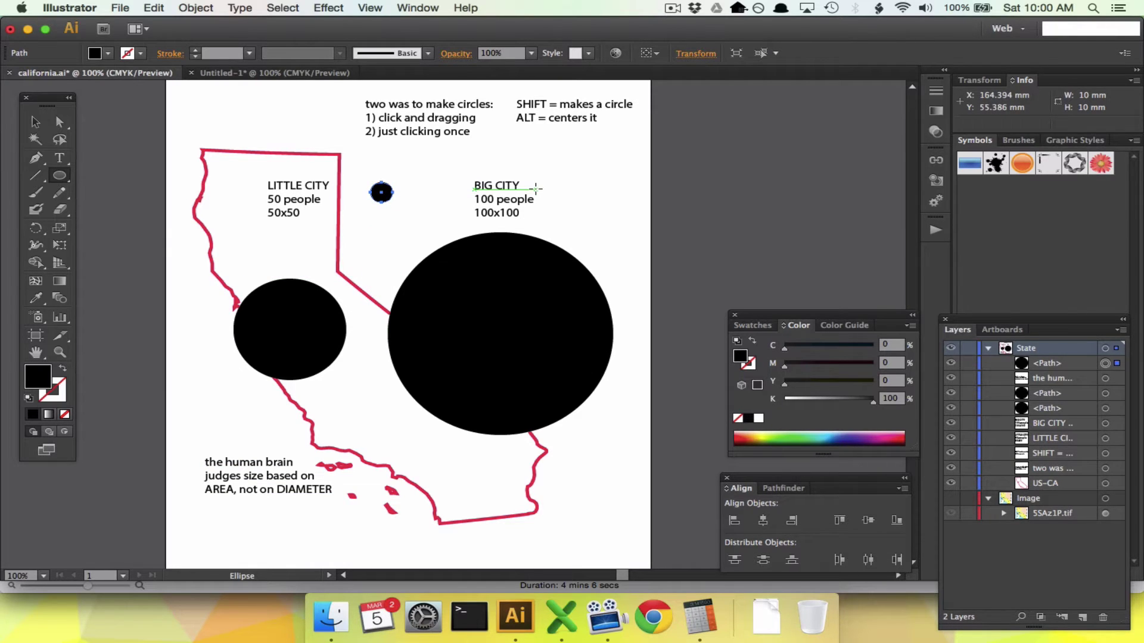
key(Delete)
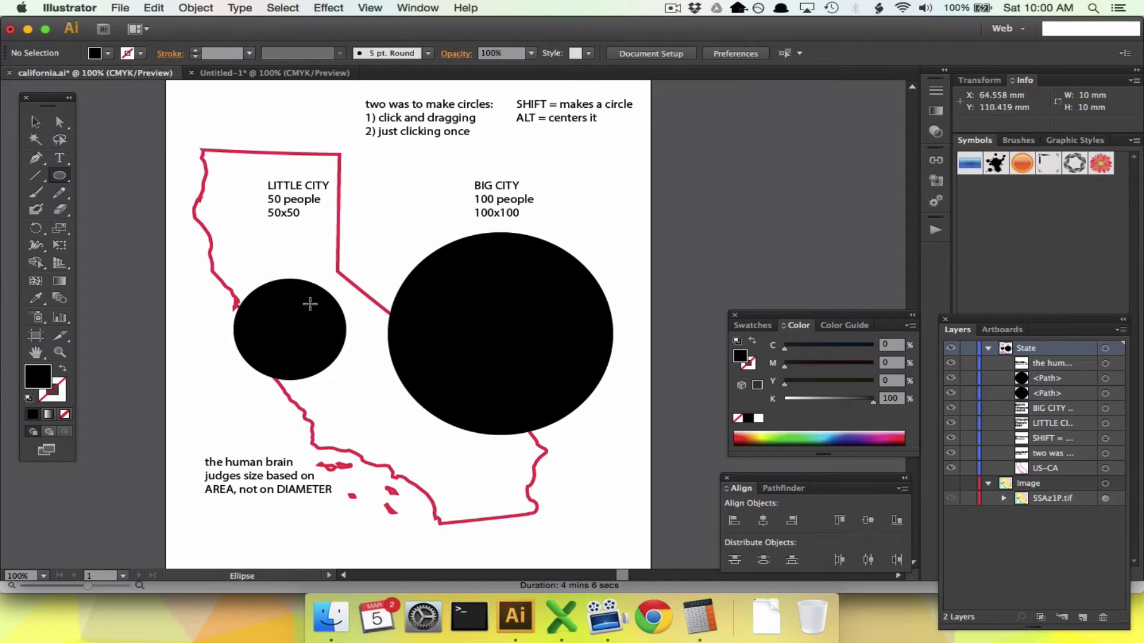
key(v)
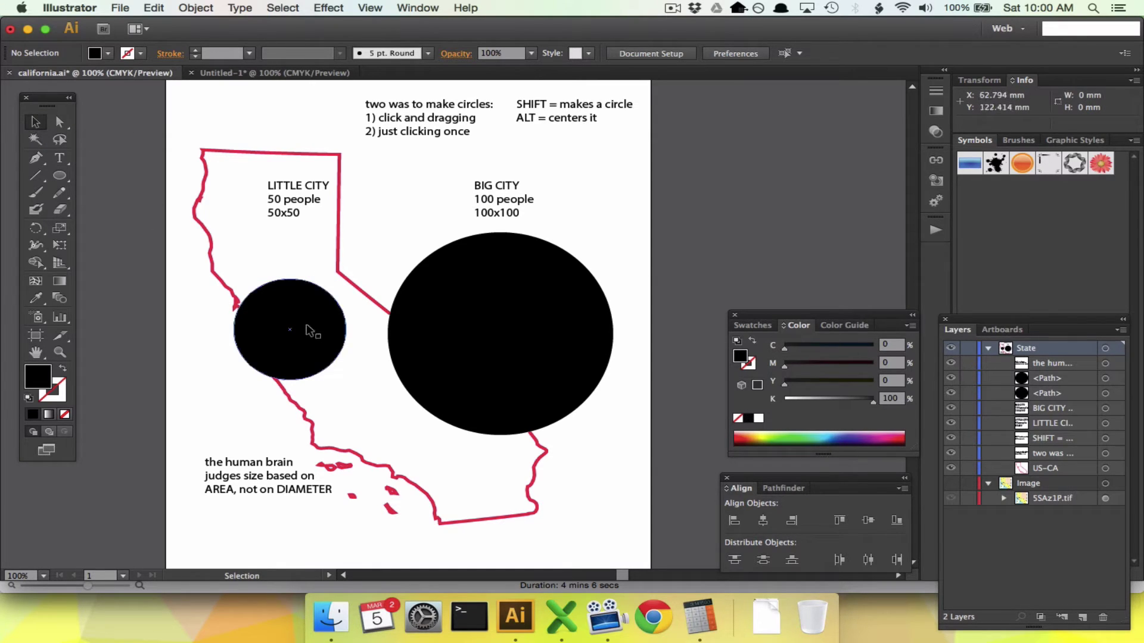
click(309, 330)
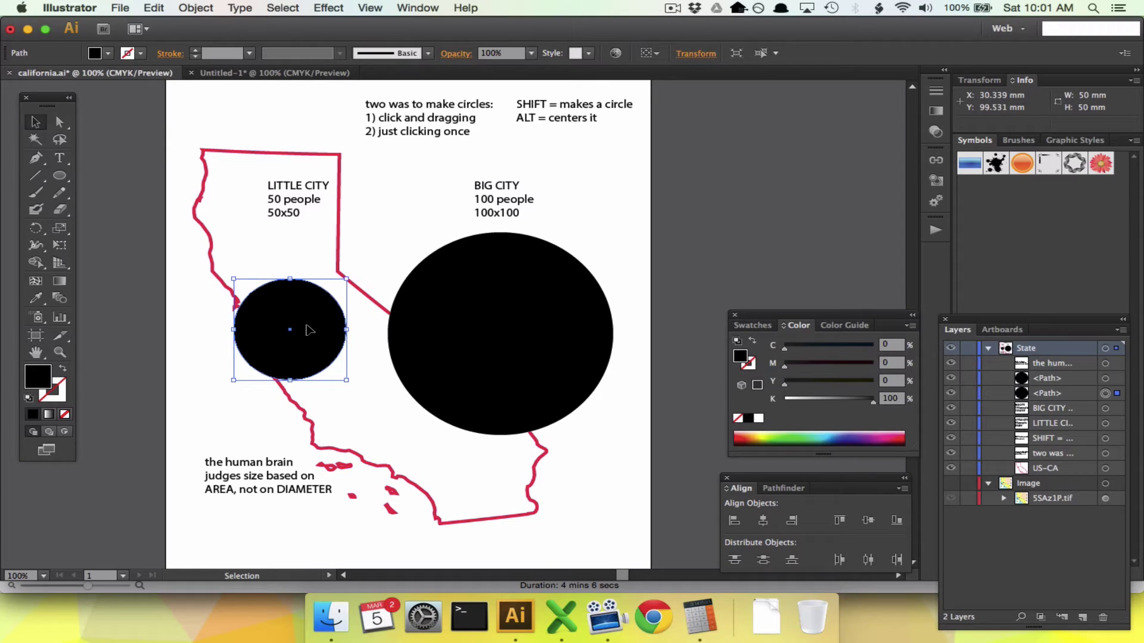
Delete the small and the big black circles from the artboard.
double_click(279, 213)
click(35, 121)
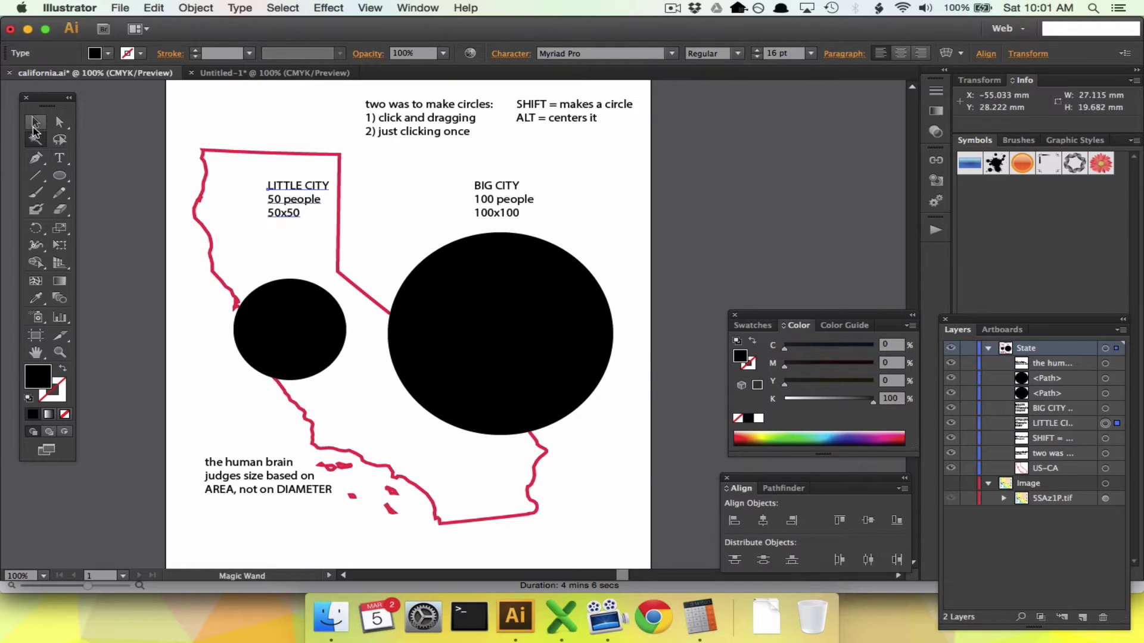
click(306, 311)
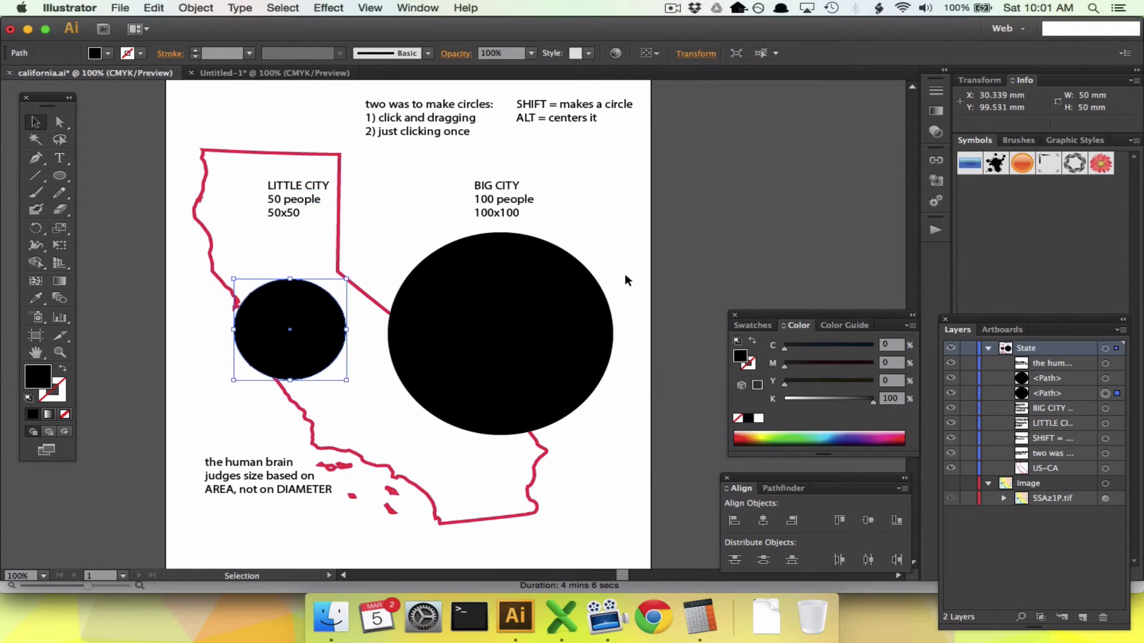
key(Delete)
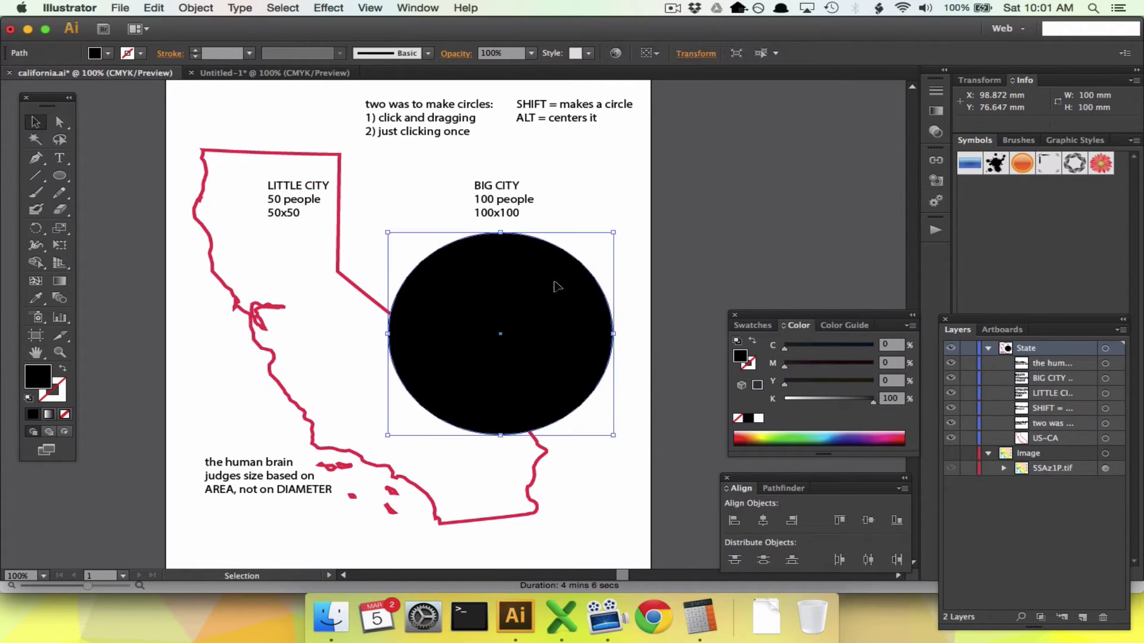
click(555, 286)
key(Delete)
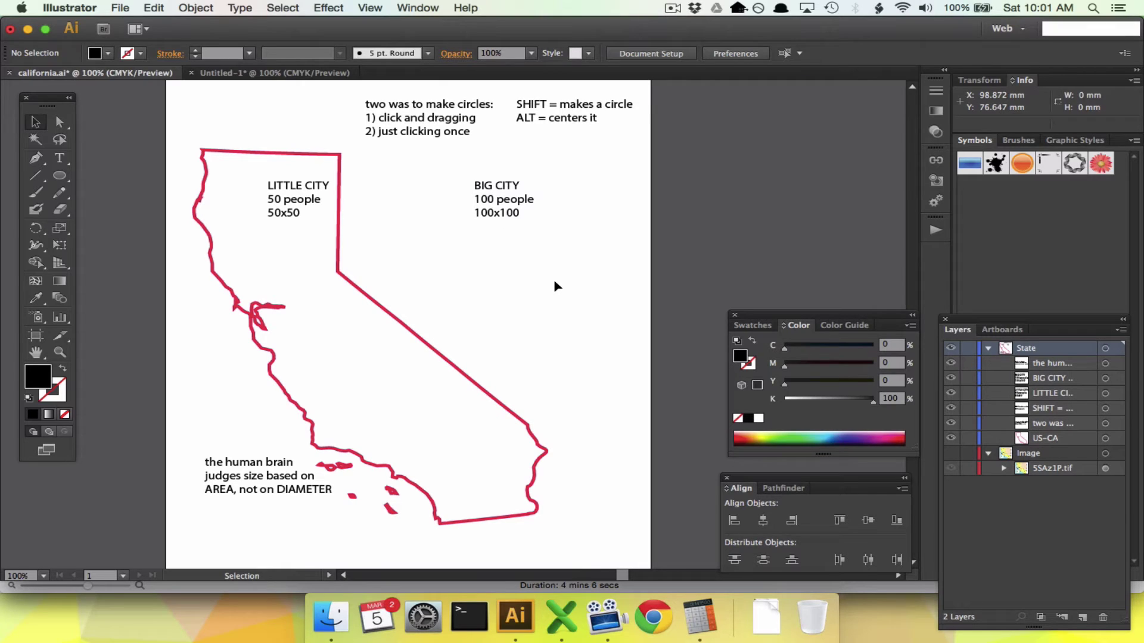
Add 'USE THE SQUARE ROOT OF YOUR DATA POINT' to the brain note and nudge it left.
click(59, 158)
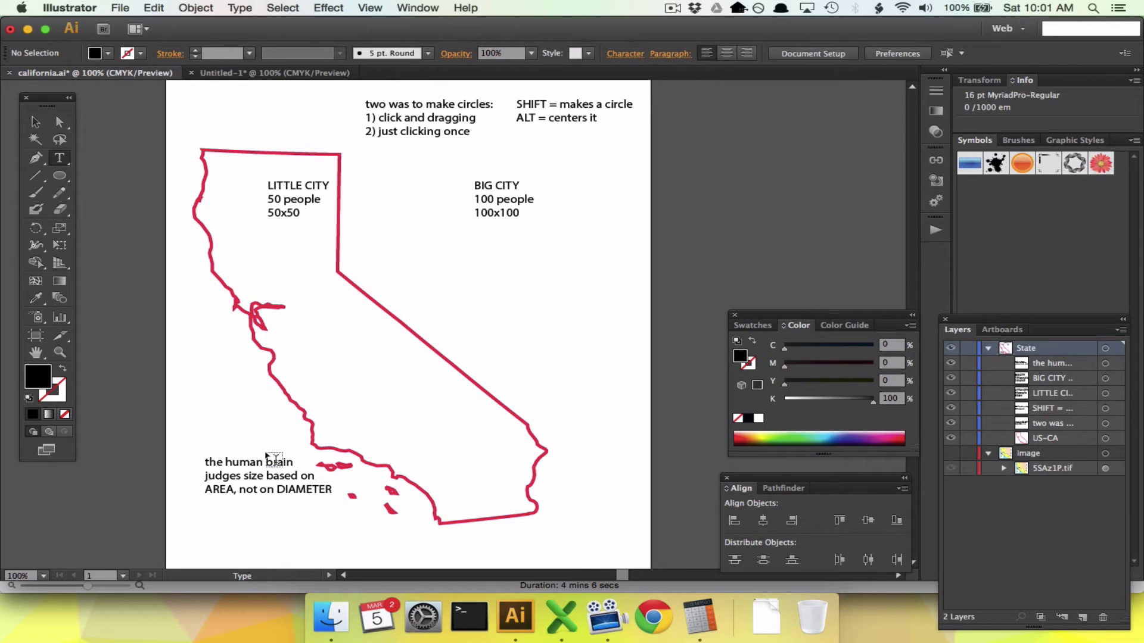
click(318, 490)
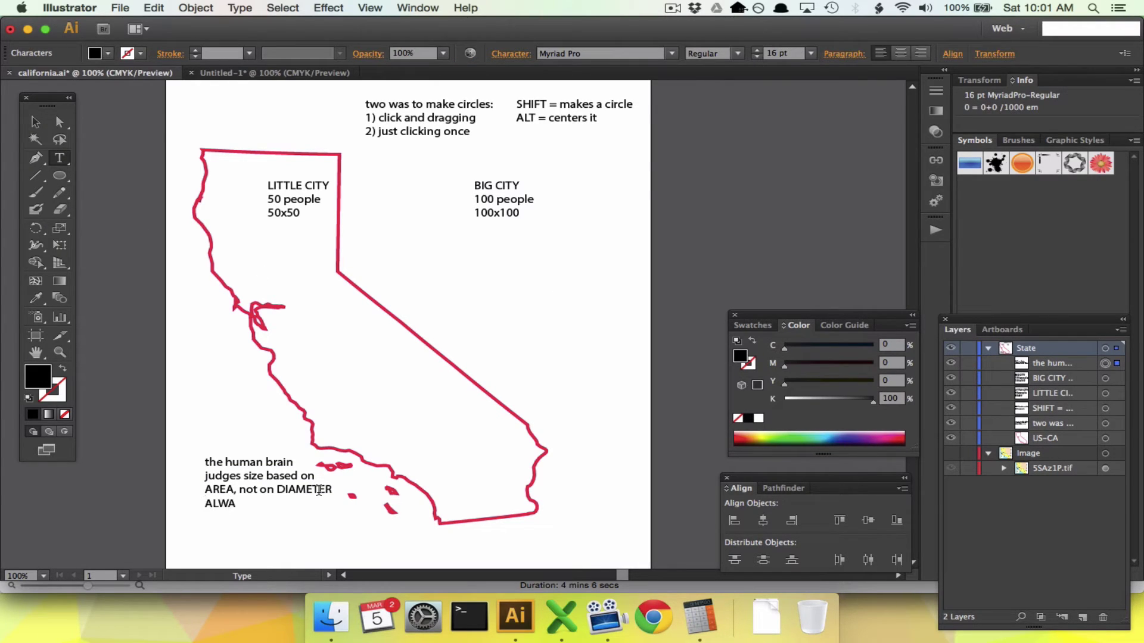
text(USE THE SQUARE ROOT OF YOUR DA)
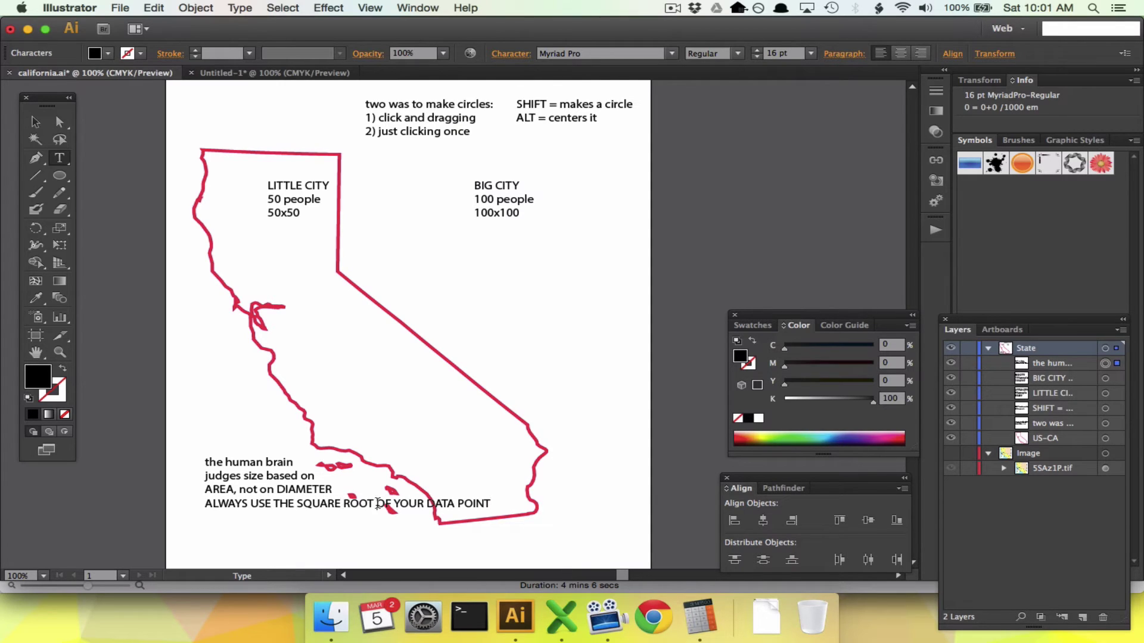
click(378, 504)
key(Return)
click(36, 122)
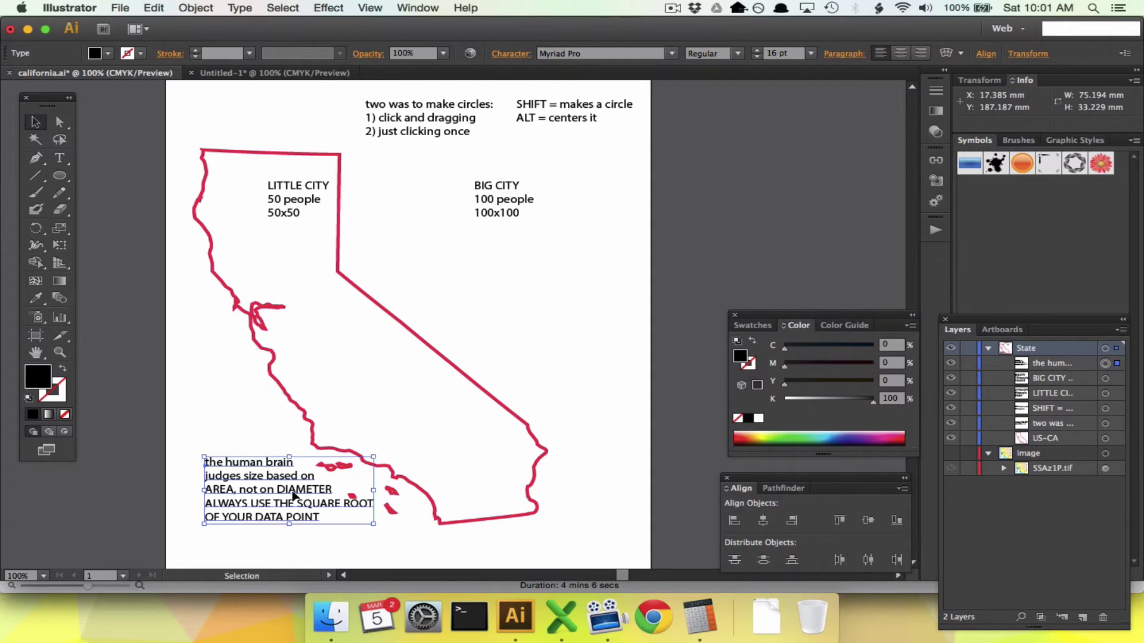
drag(253, 500, 230, 505)
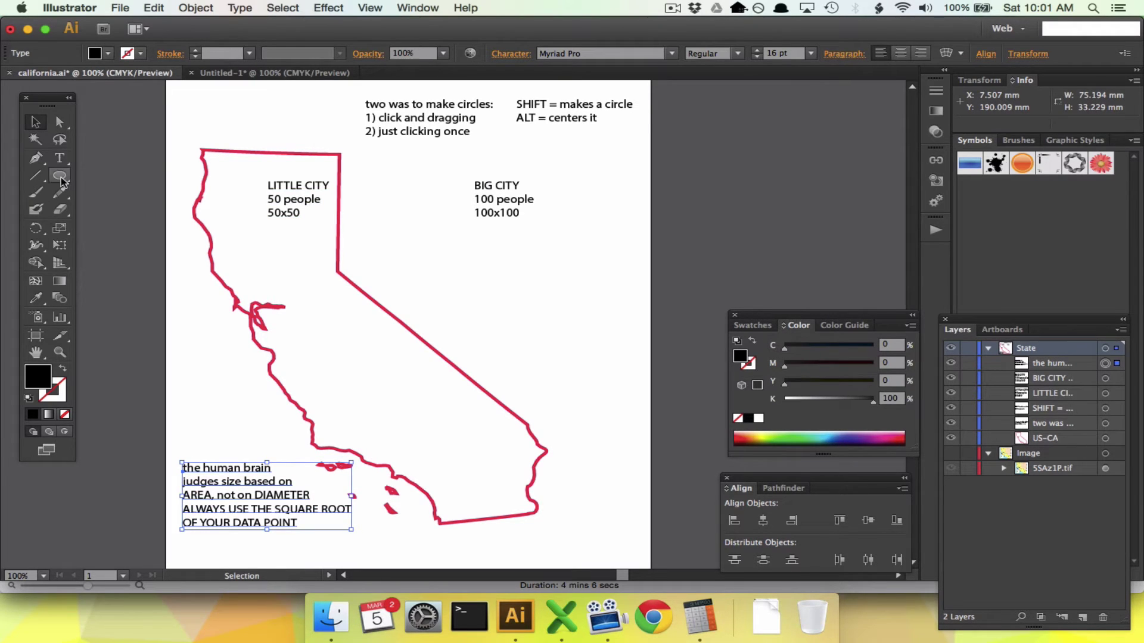
Compute the square root of 50 (7.0710678118654) in Calculator, then return to Illustrator.
click(704, 626)
click(571, 273)
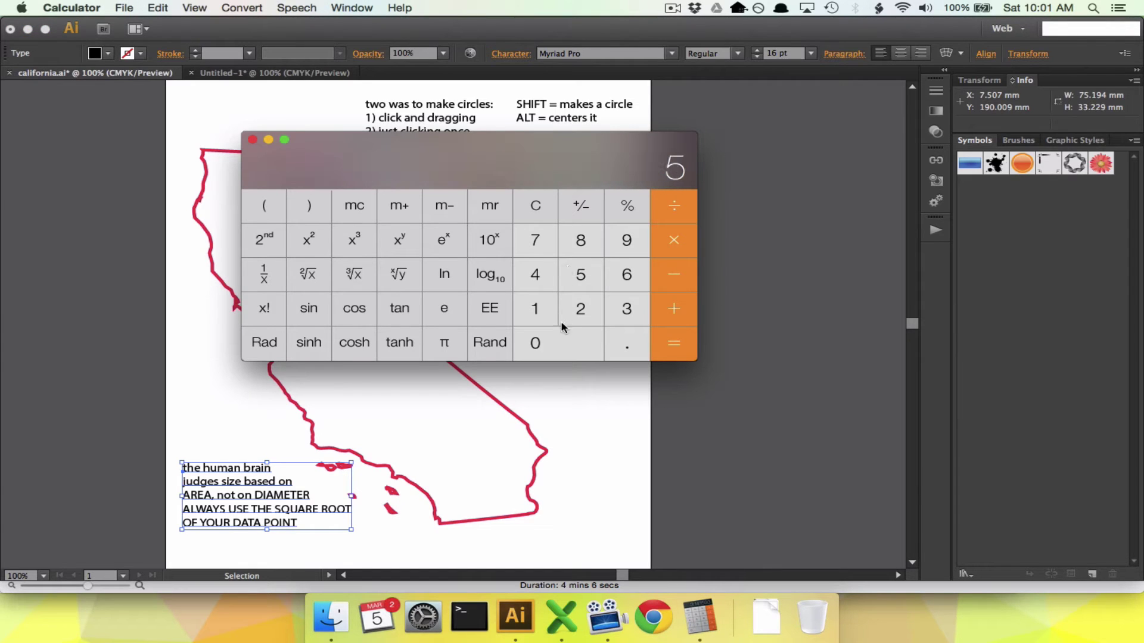
click(563, 346)
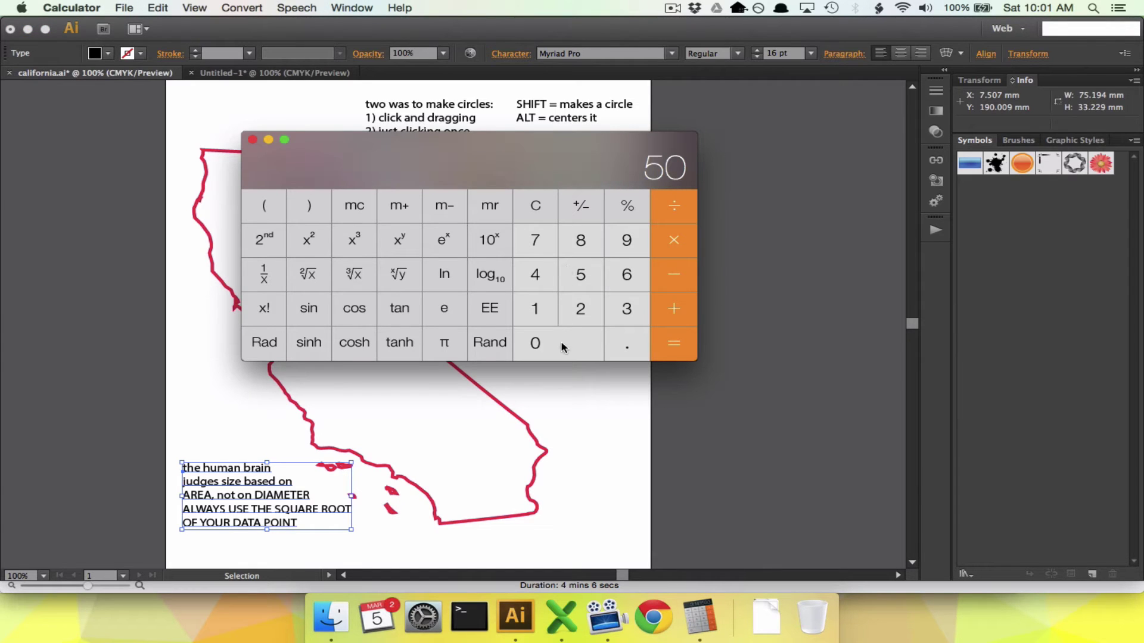
click(315, 277)
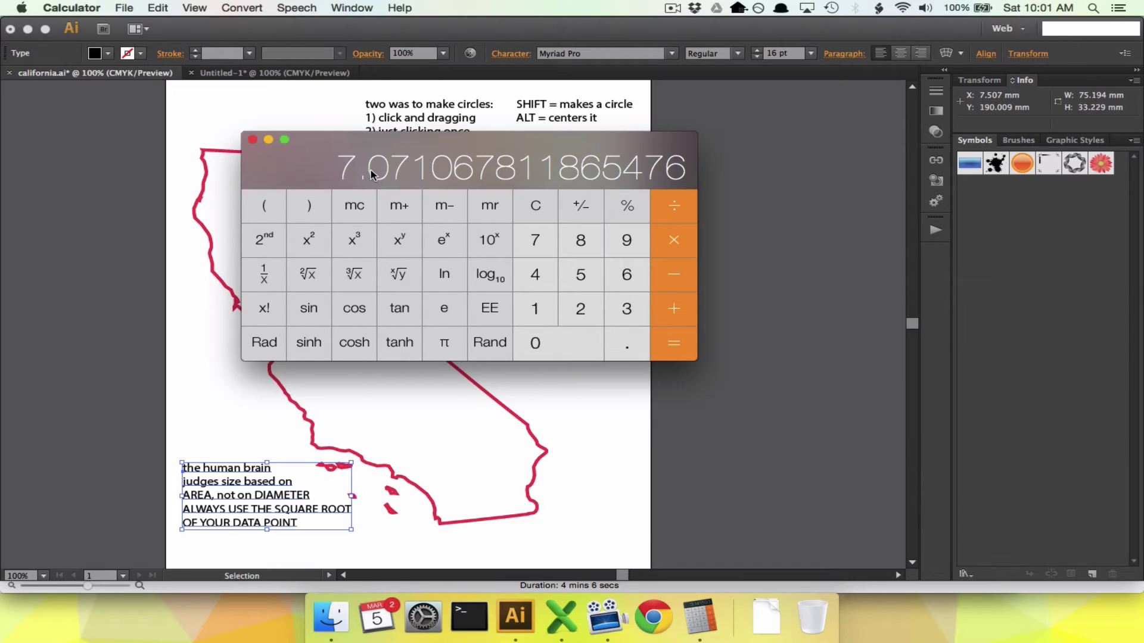
key(super+Tab)
click(59, 175)
Create a 7 mm by 7 mm circle under the LITTLE CITY label.
click(295, 248)
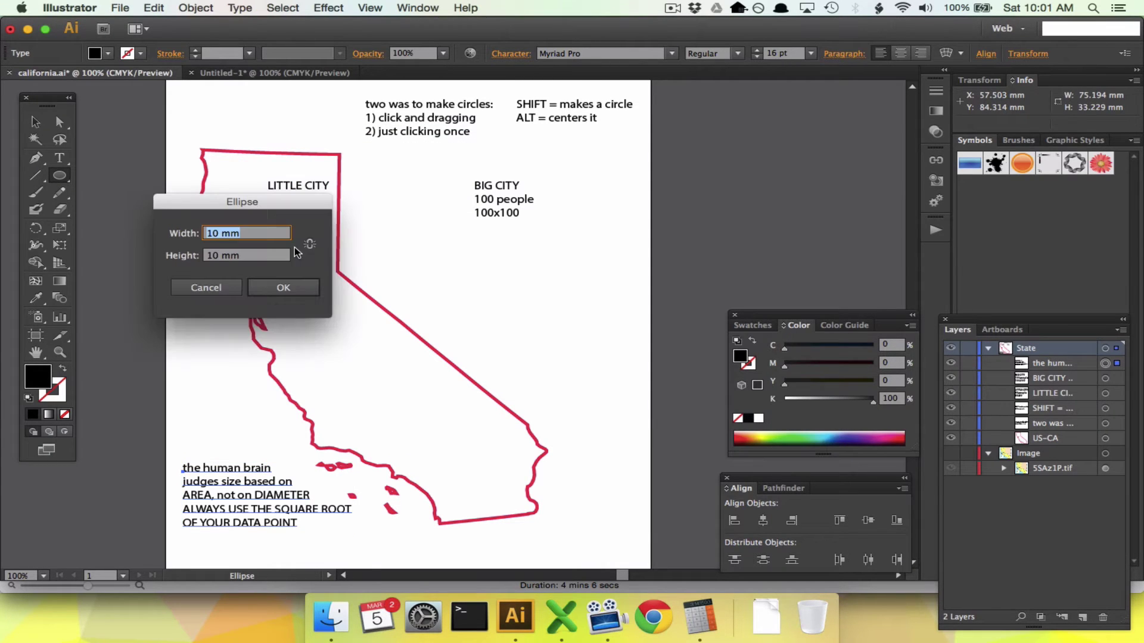
text(7)
key(Tab)
text(7)
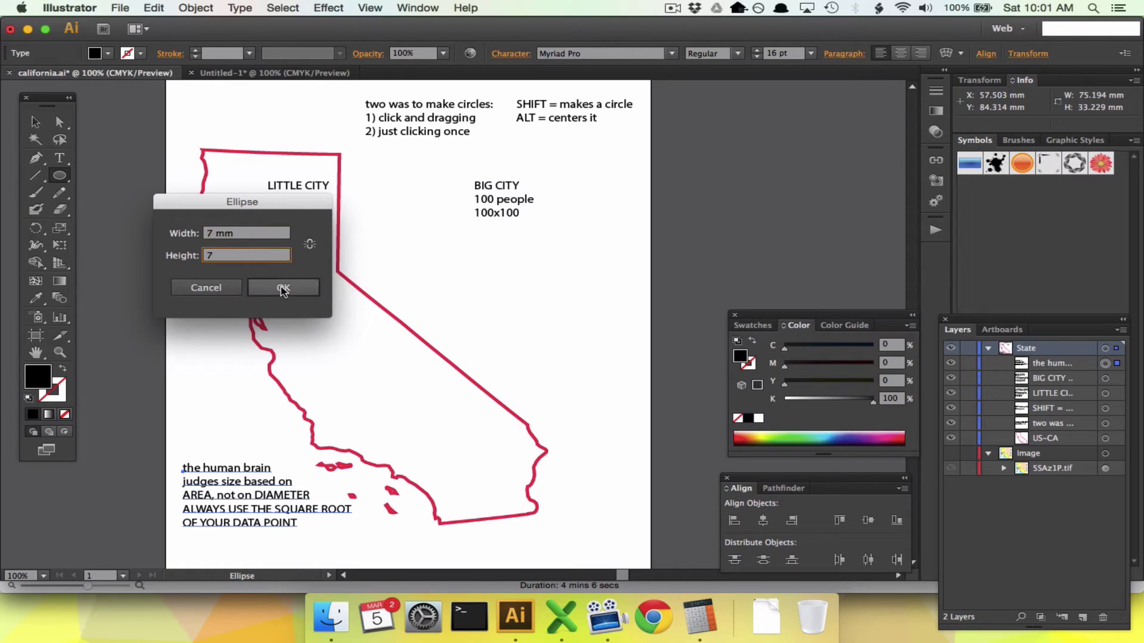
click(282, 288)
Take the square root of 100 in Calculator, then create a 10 mm circle near BIG CITY.
key(super+Tab)
text(100)
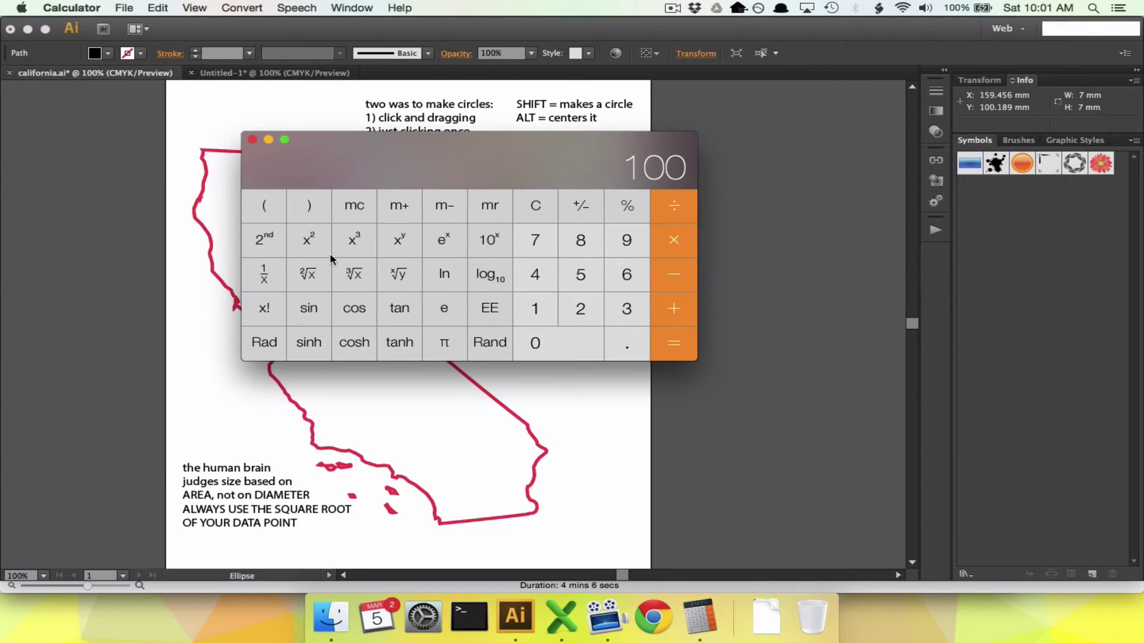
click(311, 275)
key(super+Tab)
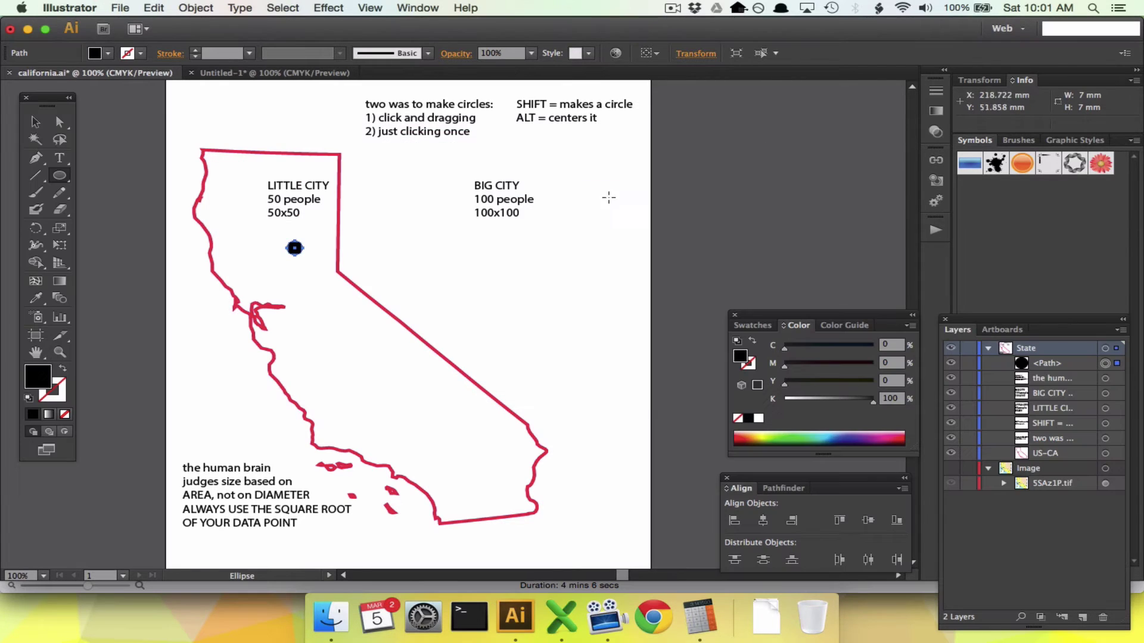
click(491, 248)
text(10)
key(Tab)
text(1)
click(283, 287)
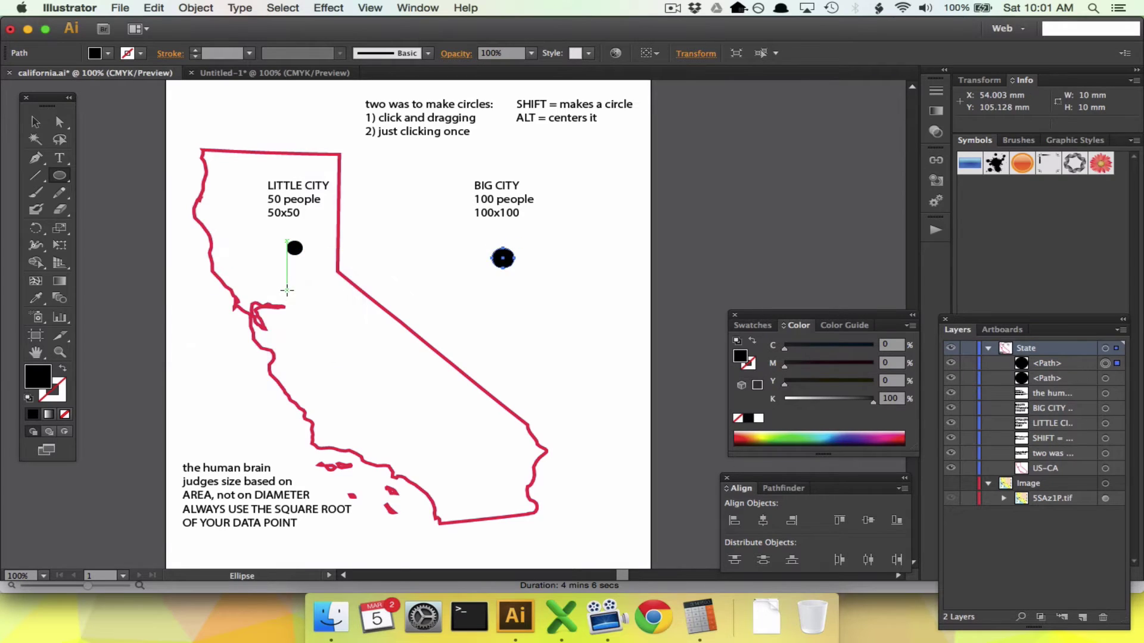
Place the 7 mm circle beside the 10 mm one and zoom in to compare their sizes.
key(super+equal)
click(35, 122)
drag(151, 176, 470, 194)
key(super+shift+a)
key(super+equal)
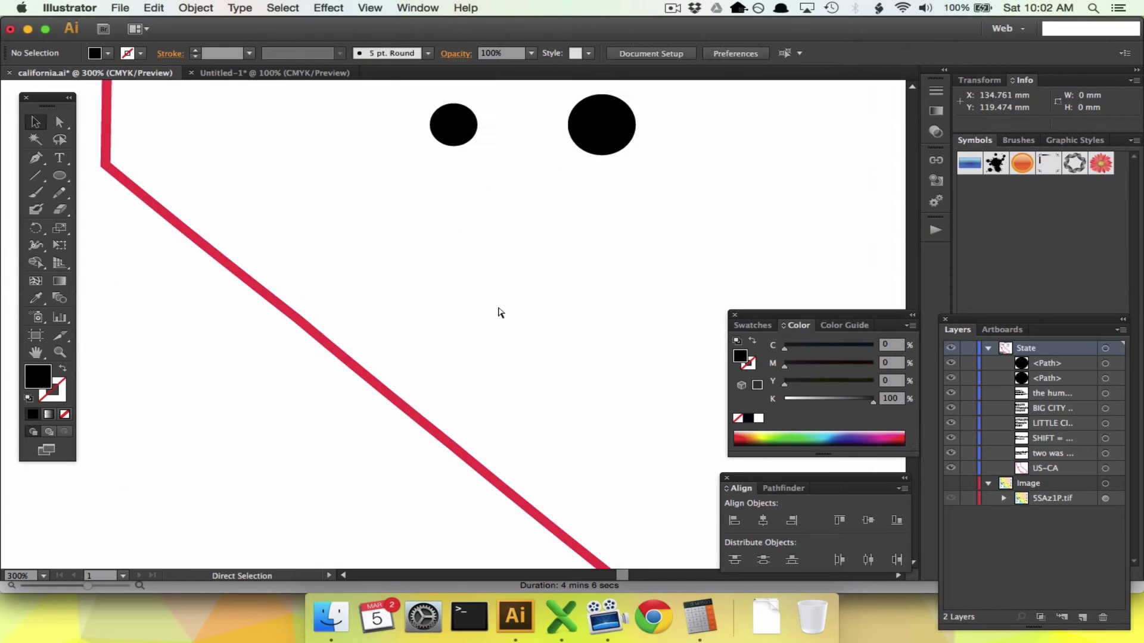
scroll(498, 306, up, 5)
key(super+equal)
scroll(498, 309, up, 3)
scroll(499, 309, right, 2)
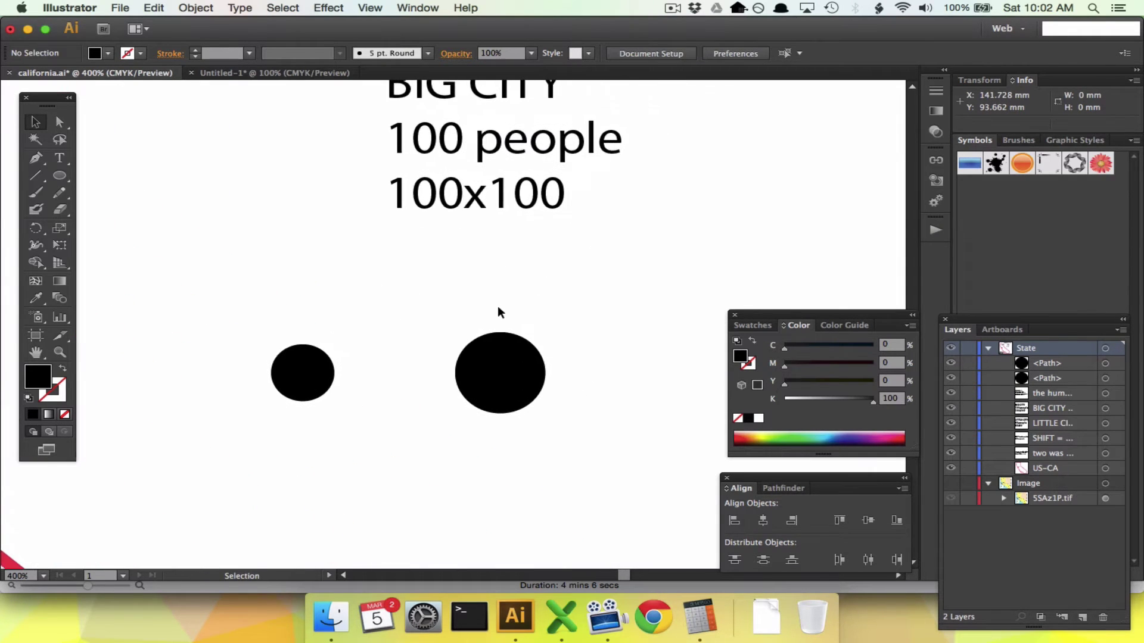
click(520, 379)
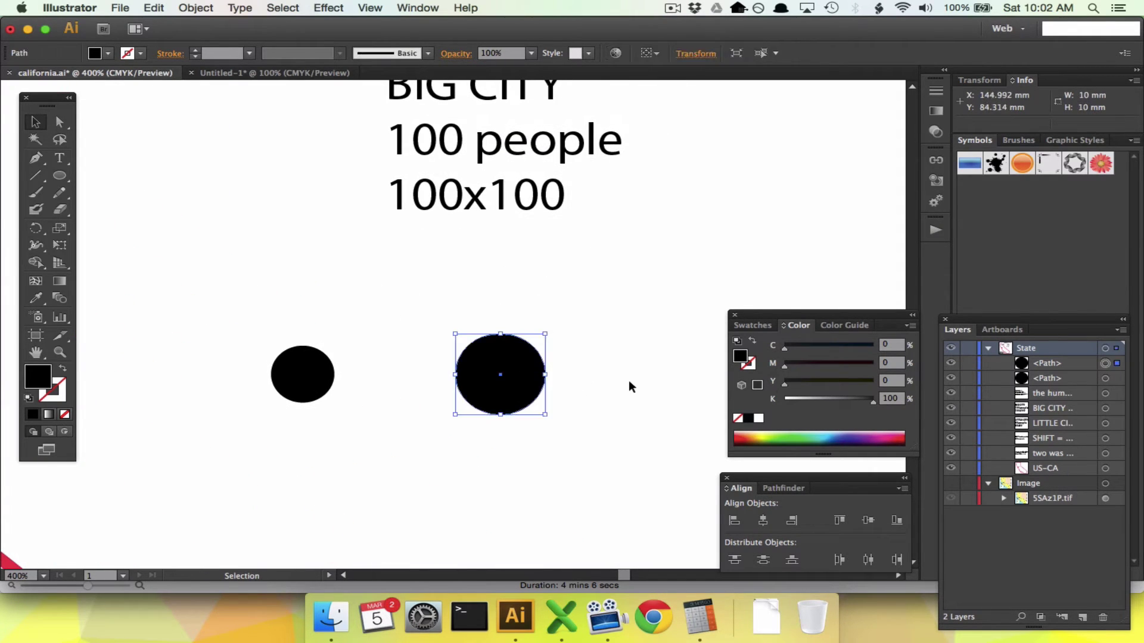
click(301, 393)
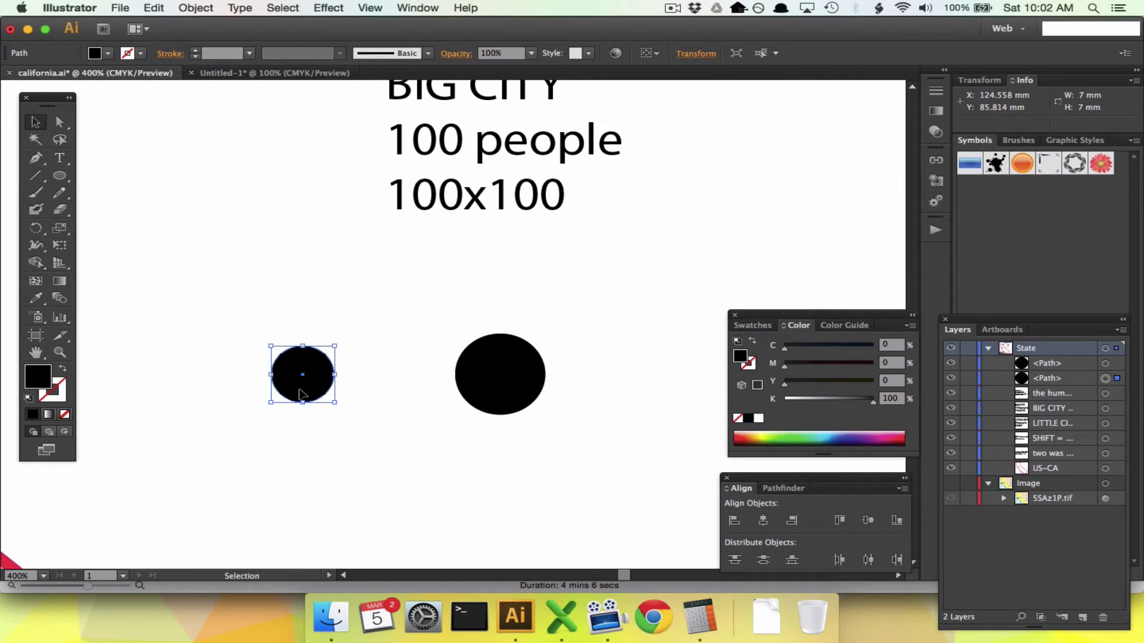
key(super+minus)
key(super+minus)
key(super+minus)
key(super+minus)
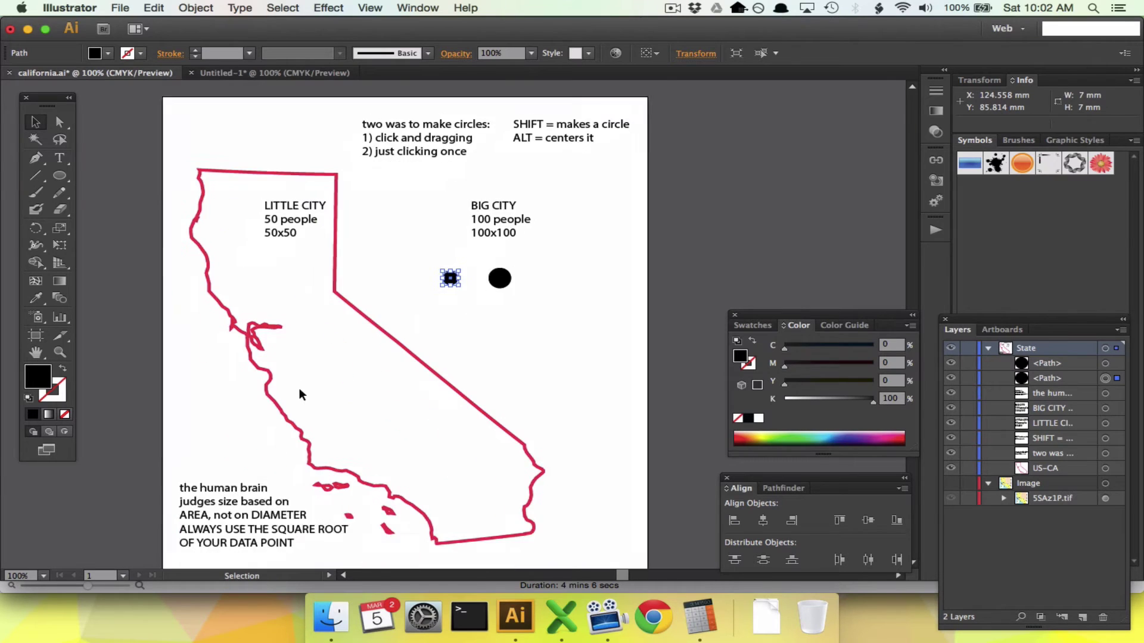
scroll(299, 388, down, 2)
scroll(299, 387, left, 2)
Delete the 7 mm and 10 mm trial circles and the BIG CITY label.
drag(480, 257, 320, 236)
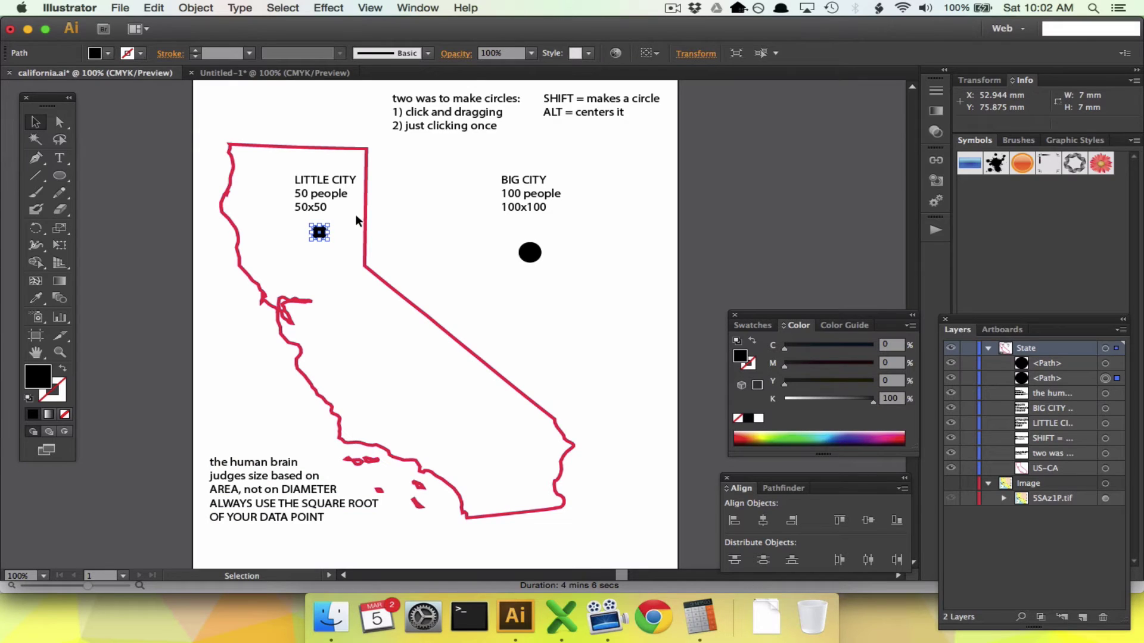
key(Delete)
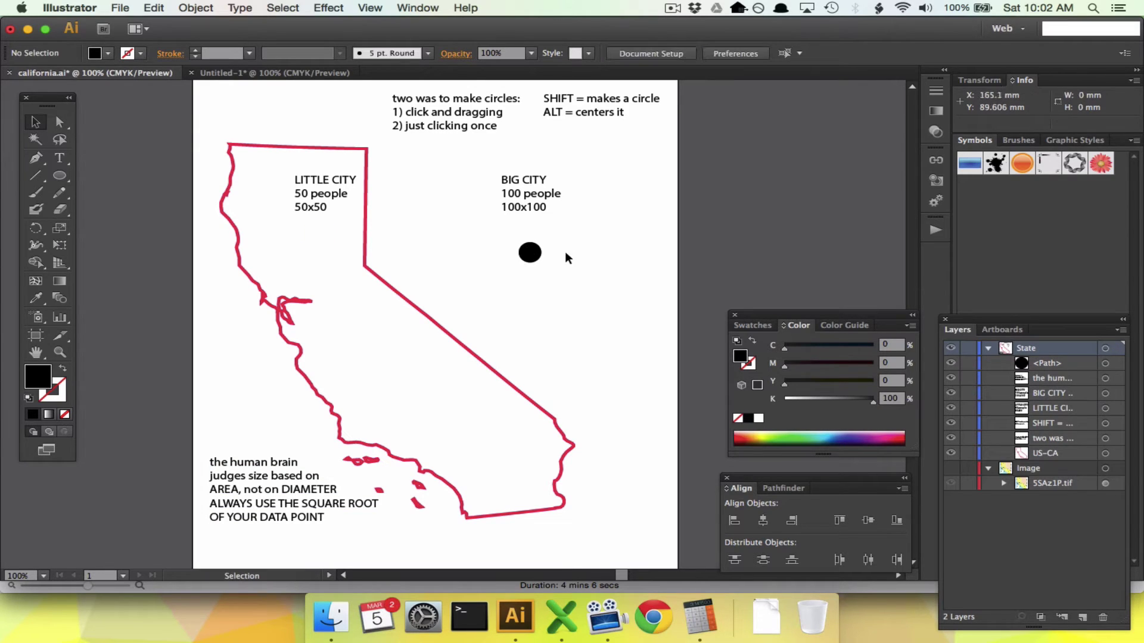
click(527, 251)
key(Delete)
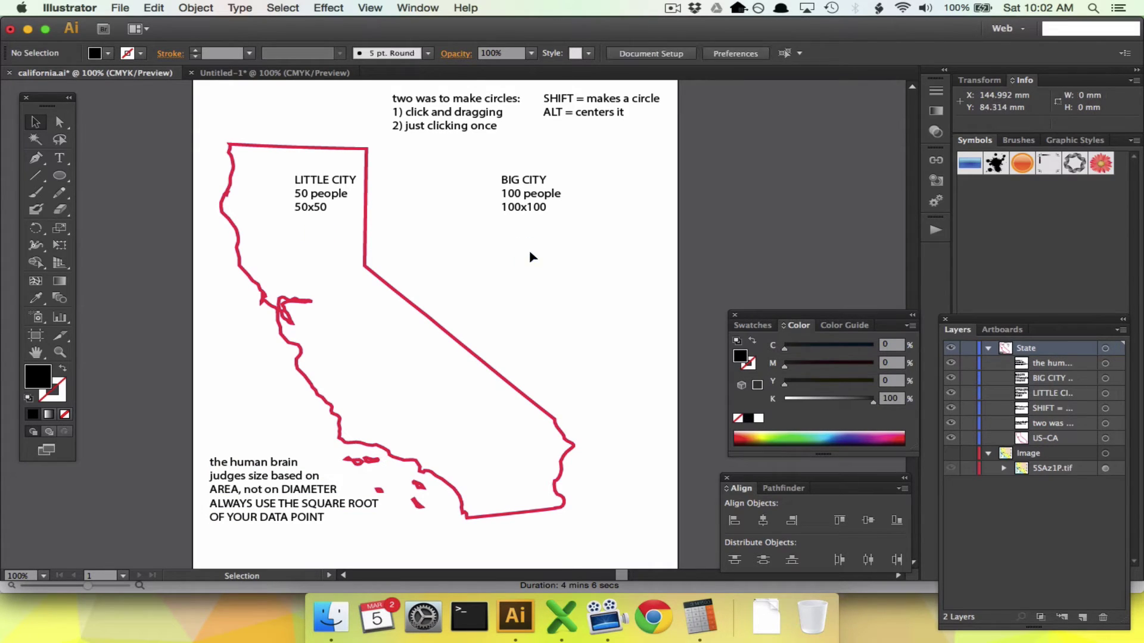
click(527, 204)
key(Delete)
click(331, 199)
Delete the LITTLE CITY label, then add an Excel 'Area' column C copying the Size values.
key(Delete)
click(562, 618)
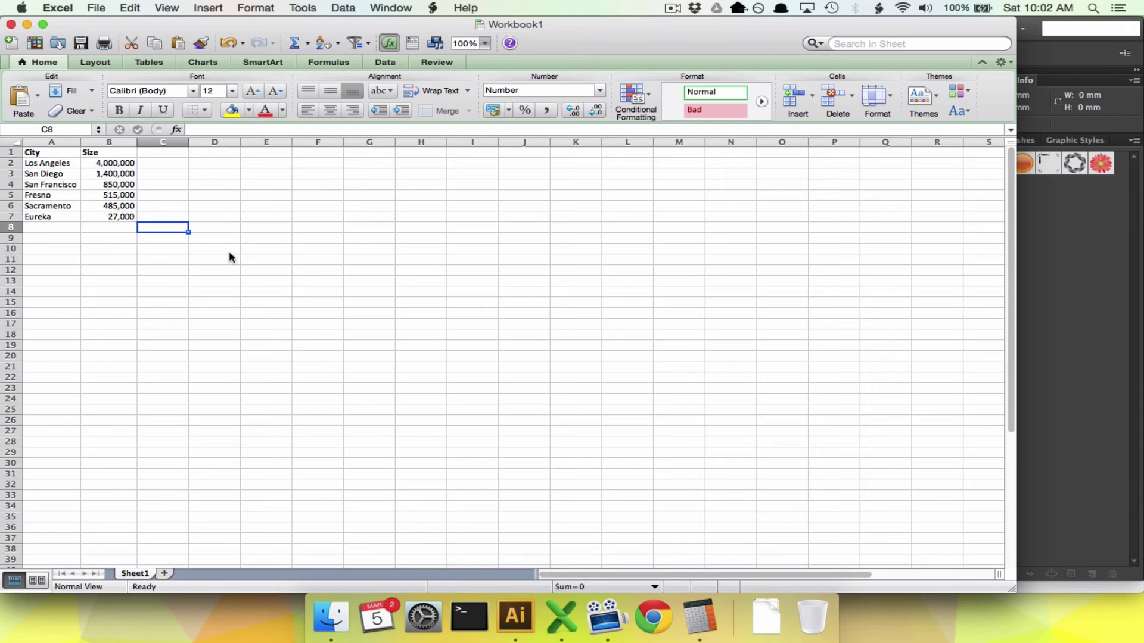
click(166, 152)
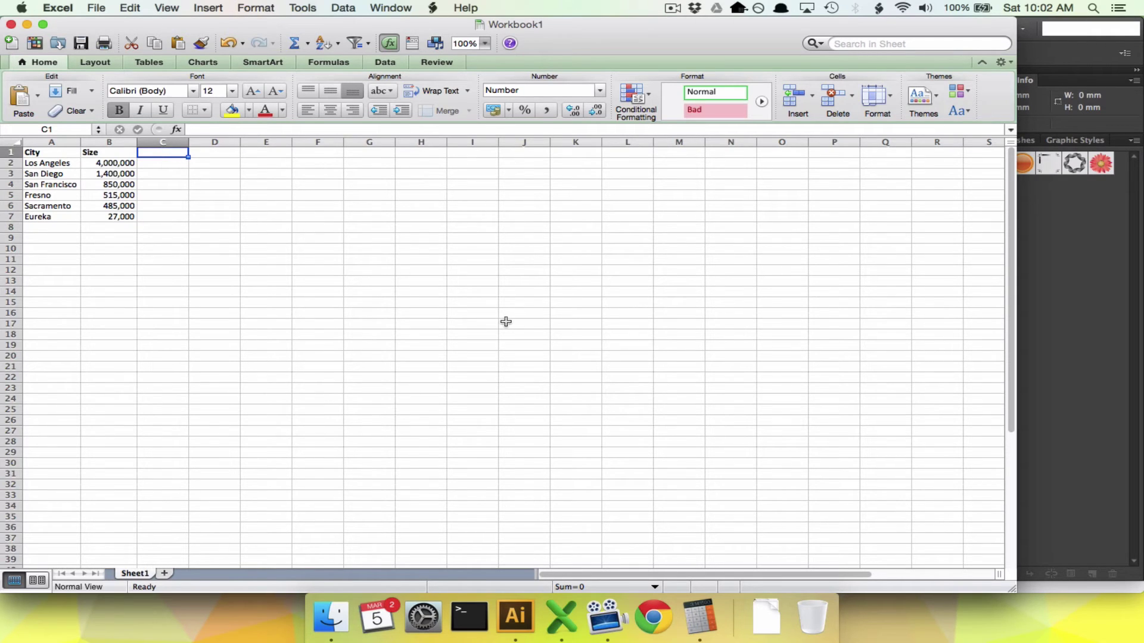
key(Left)
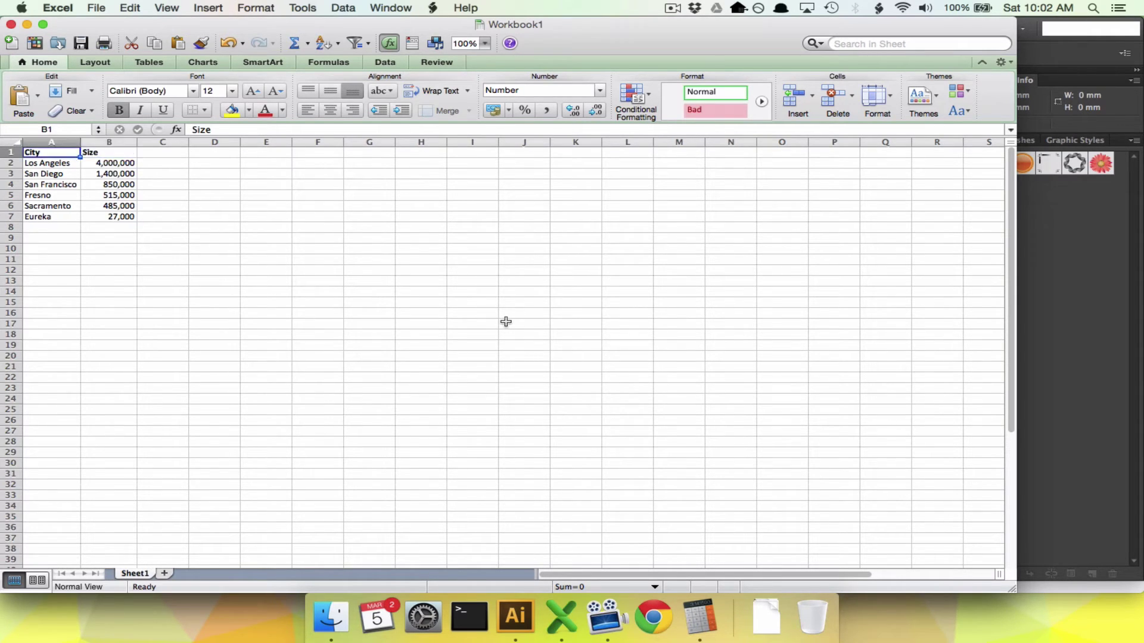
key(Tab)
text(Area)
key(Return)
key(shift+Down)
key(shift+Down)
key(shift+Down)
key(shift+Down)
key(shift+Down)
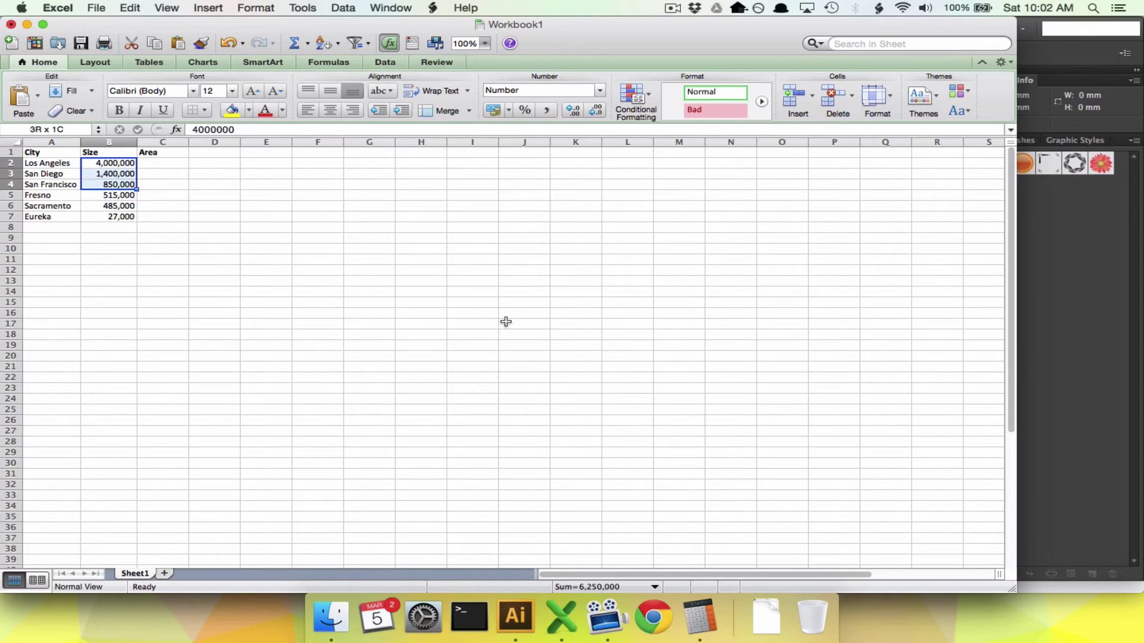
key(super+c)
key(Right)
key(super+v)
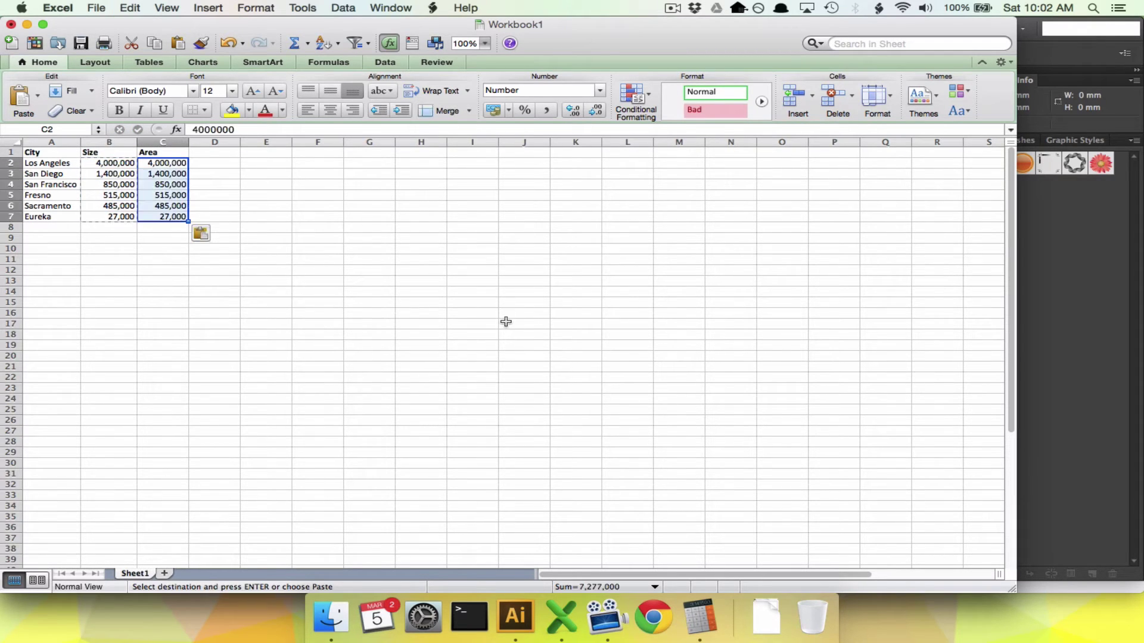
Add a 'Diameter' column D with =SQRT(C2) filled down to Eureka.
key(Right)
key(Up)
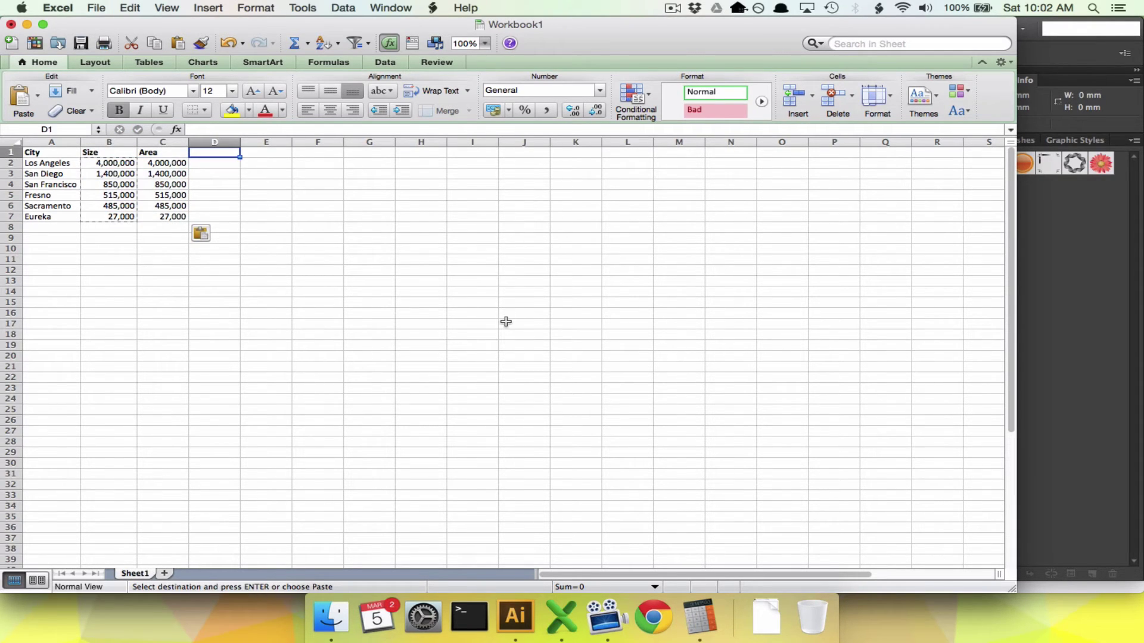
text(Diameter)
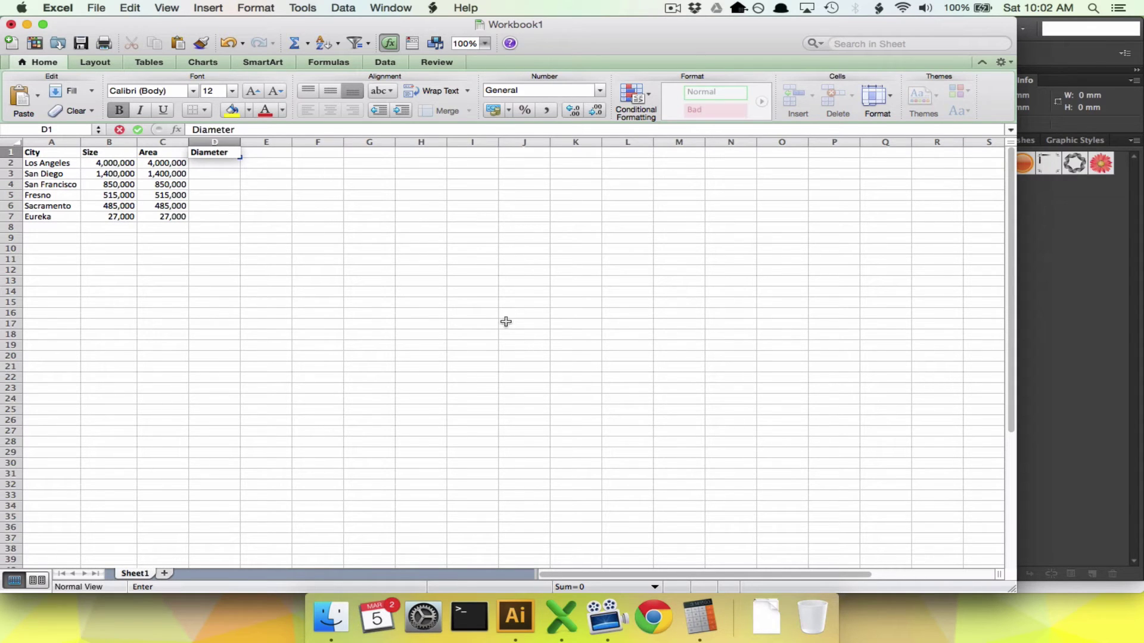
key(Return)
text(=SQRT()
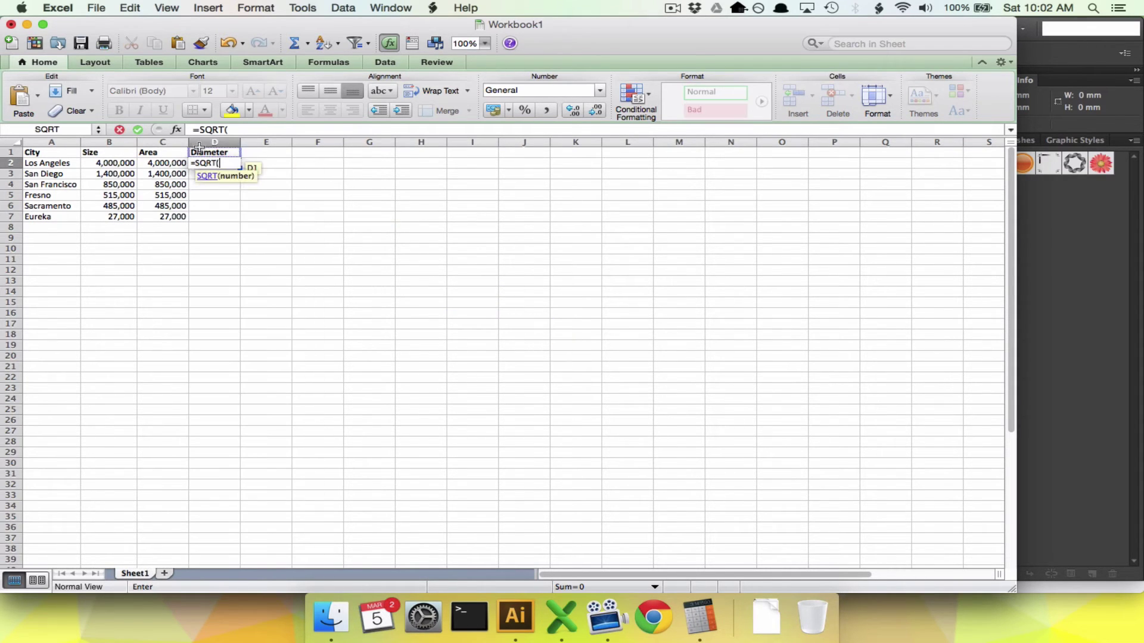
click(170, 163)
key(Return)
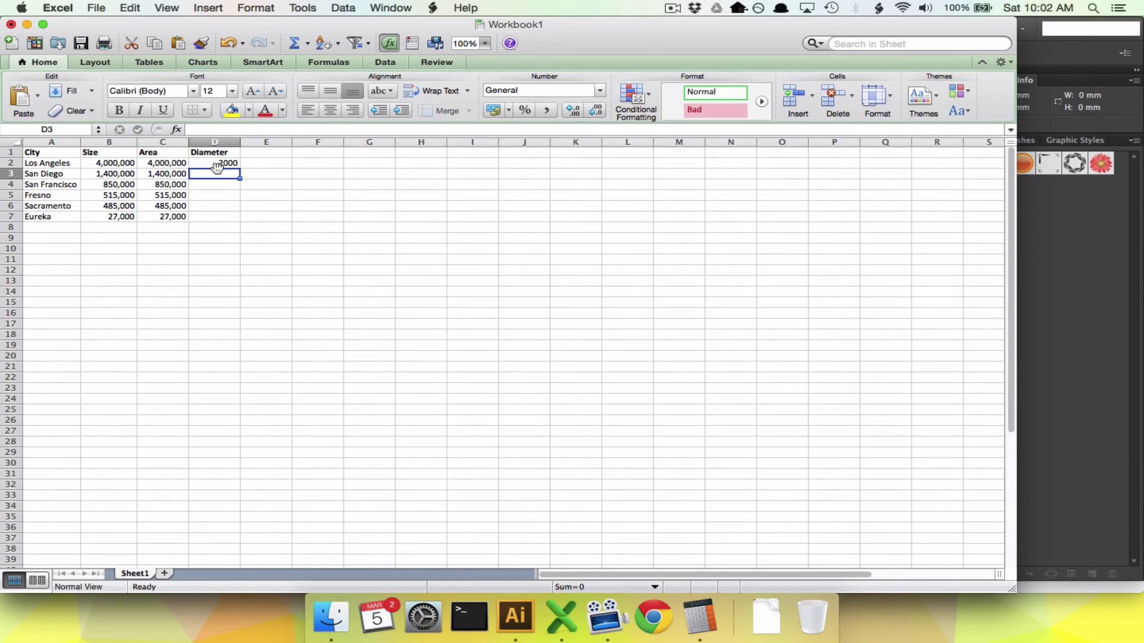
click(231, 165)
double_click(239, 167)
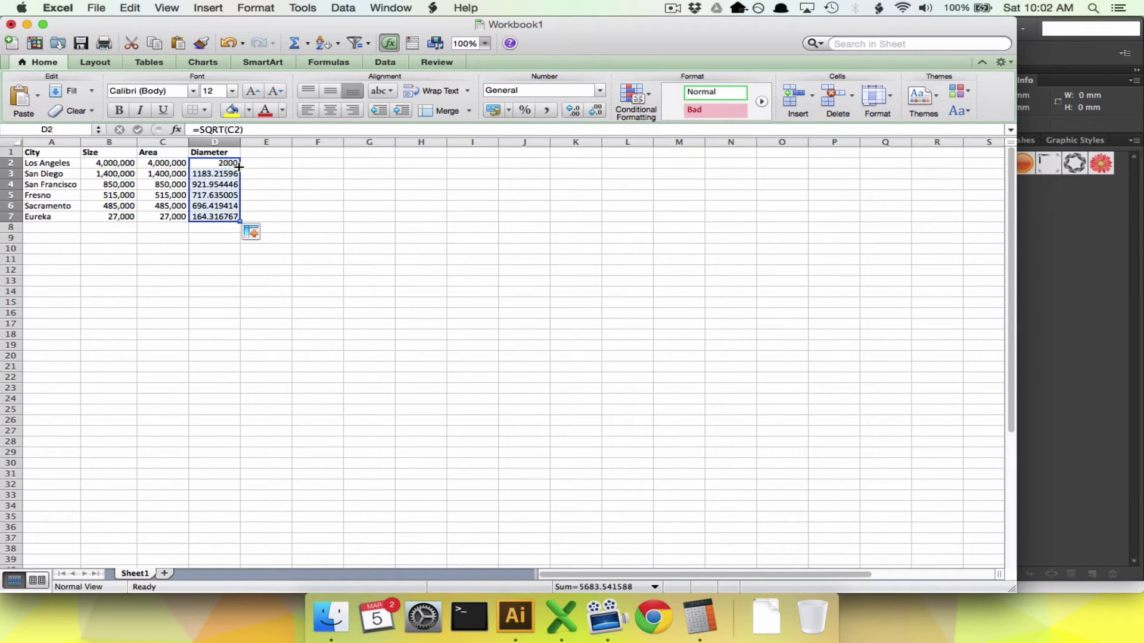
Check the Los Angeles and Eureka area values against their Diameter formulas.
click(273, 167)
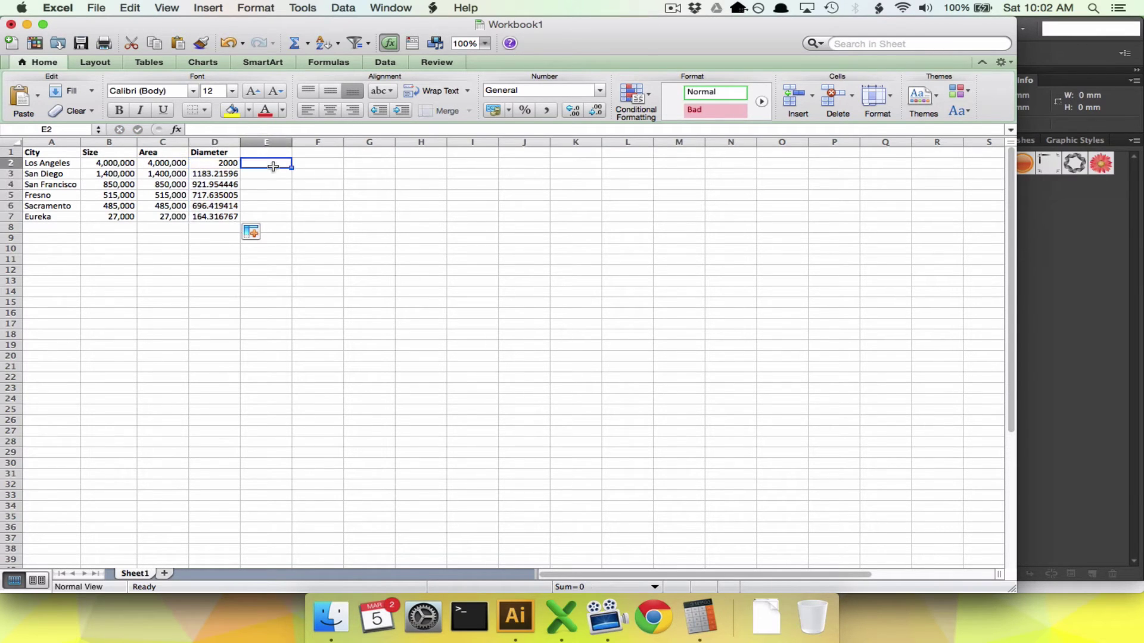
click(180, 167)
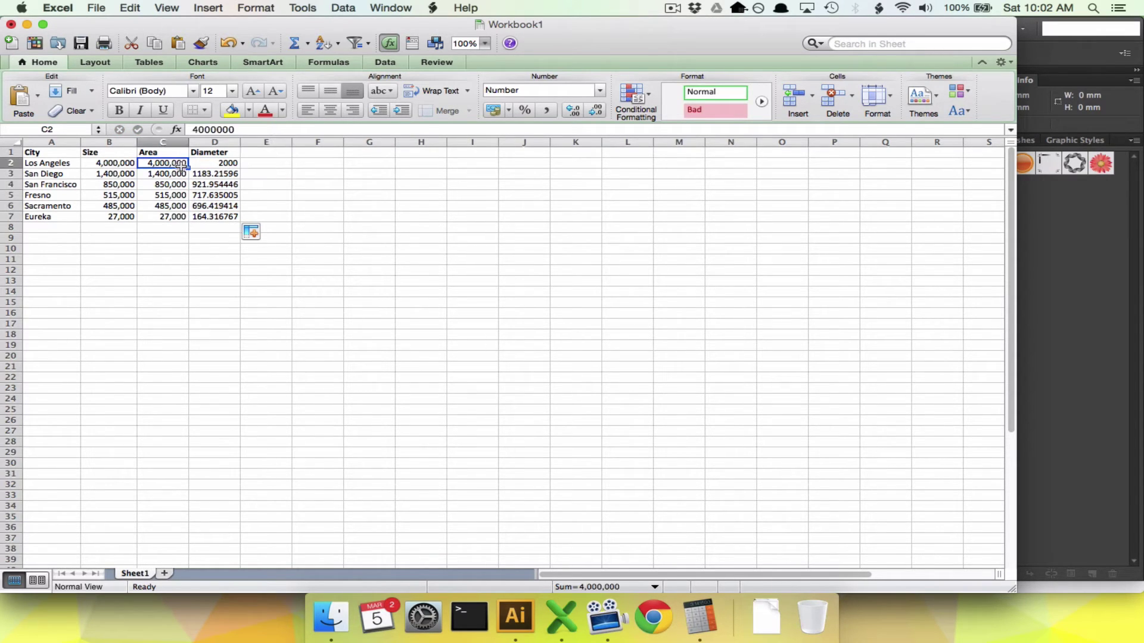
click(229, 166)
click(170, 163)
click(226, 165)
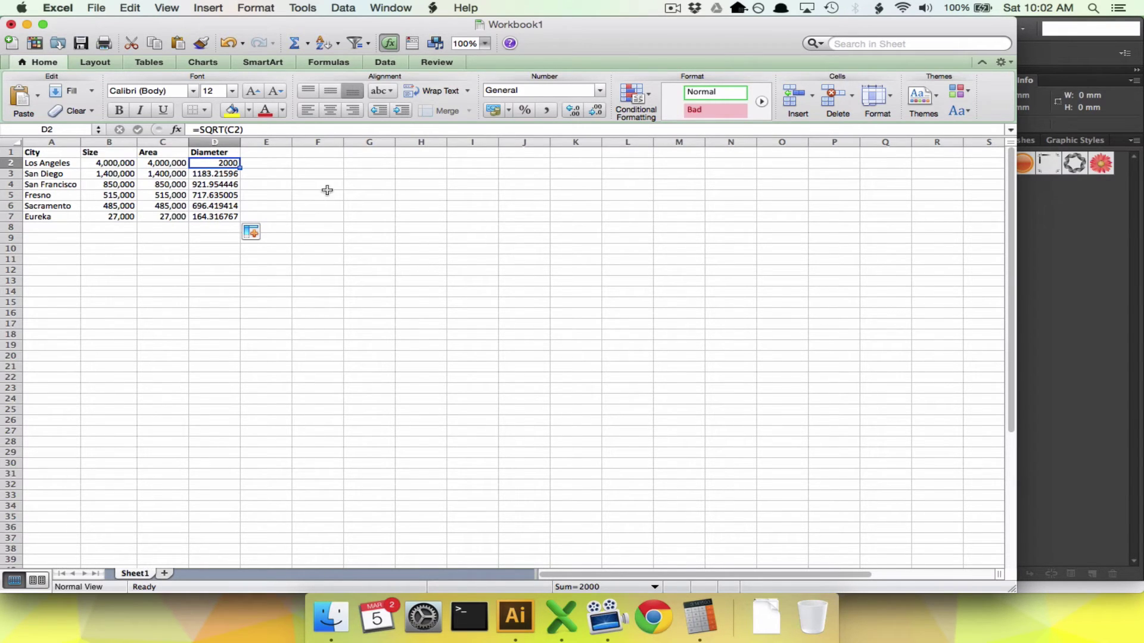
click(115, 217)
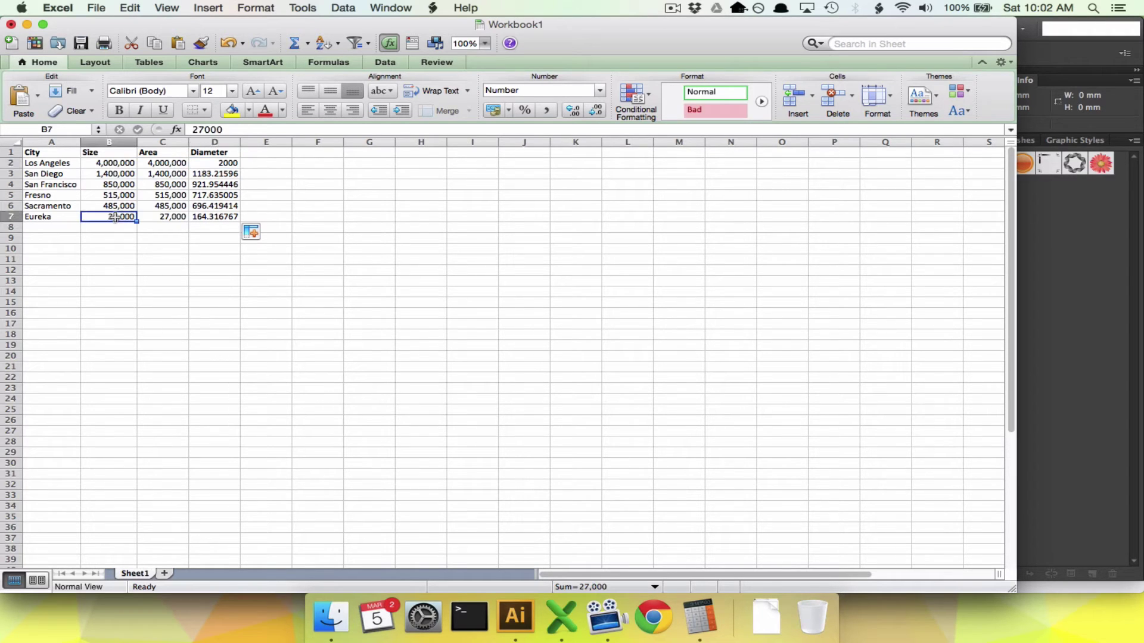
click(221, 219)
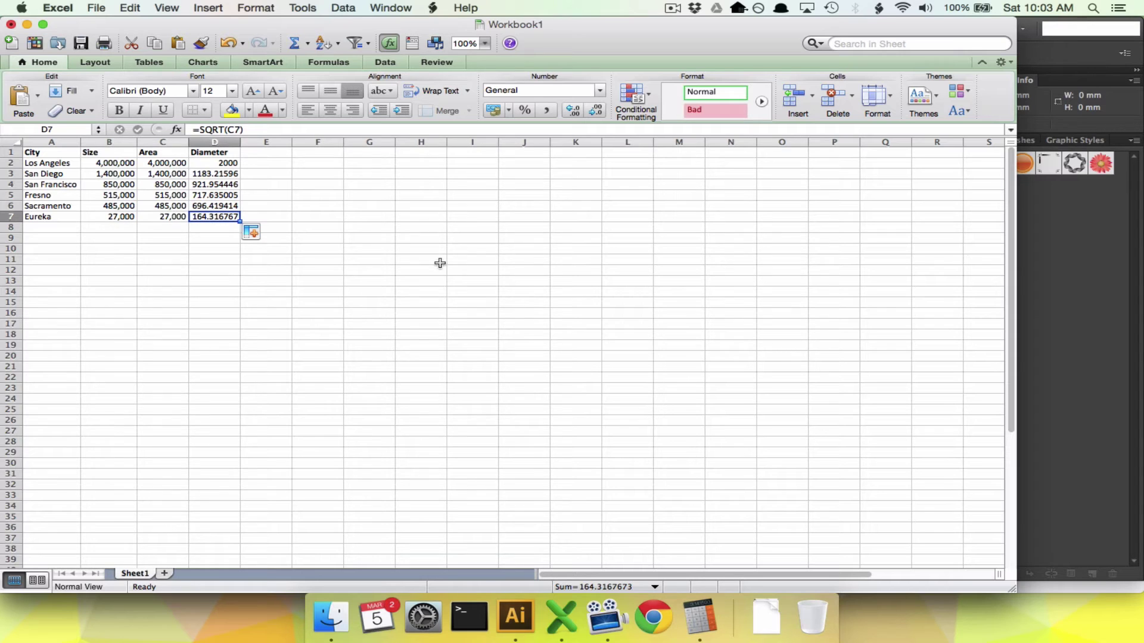
click(218, 164)
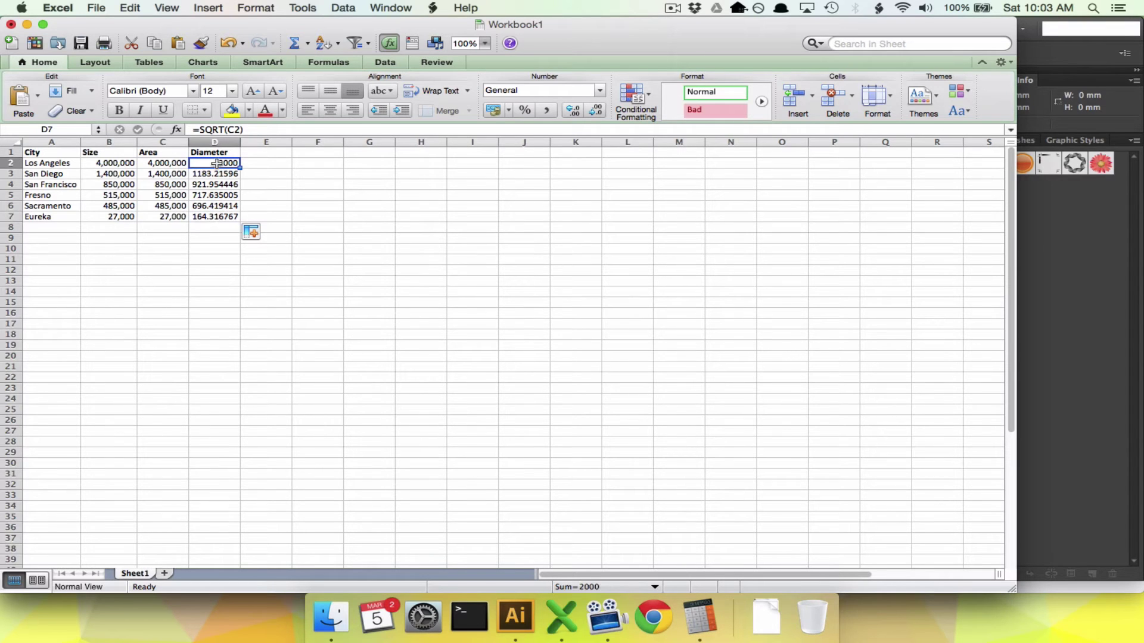
Move the area-versus-diameter note to the artboard's upper right and show the reference map.
key(super+Tab)
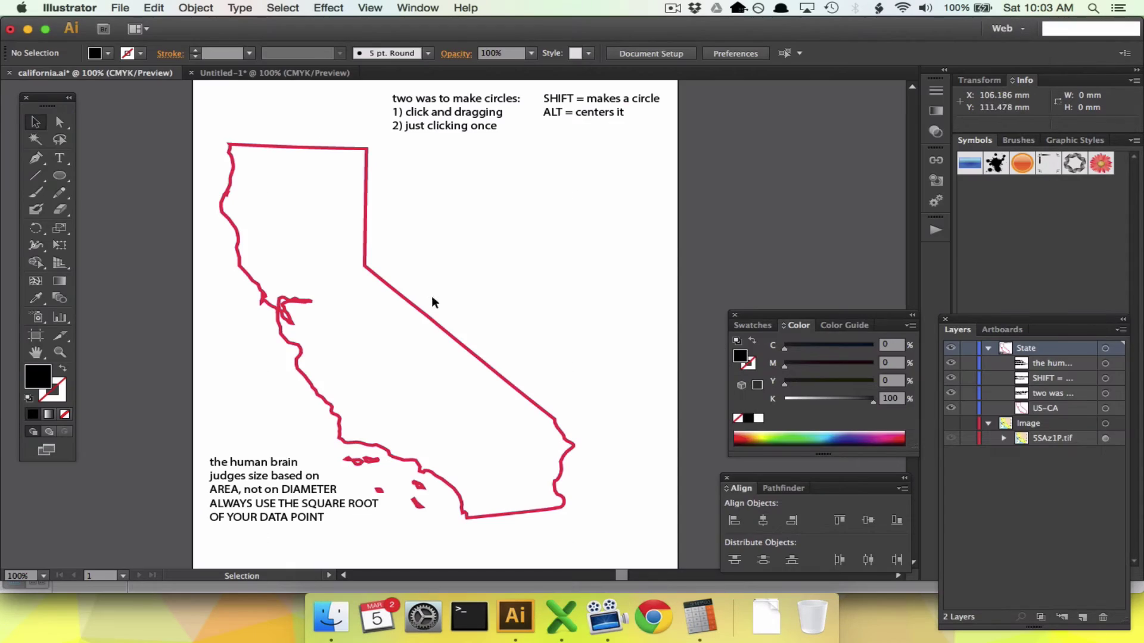
click(951, 423)
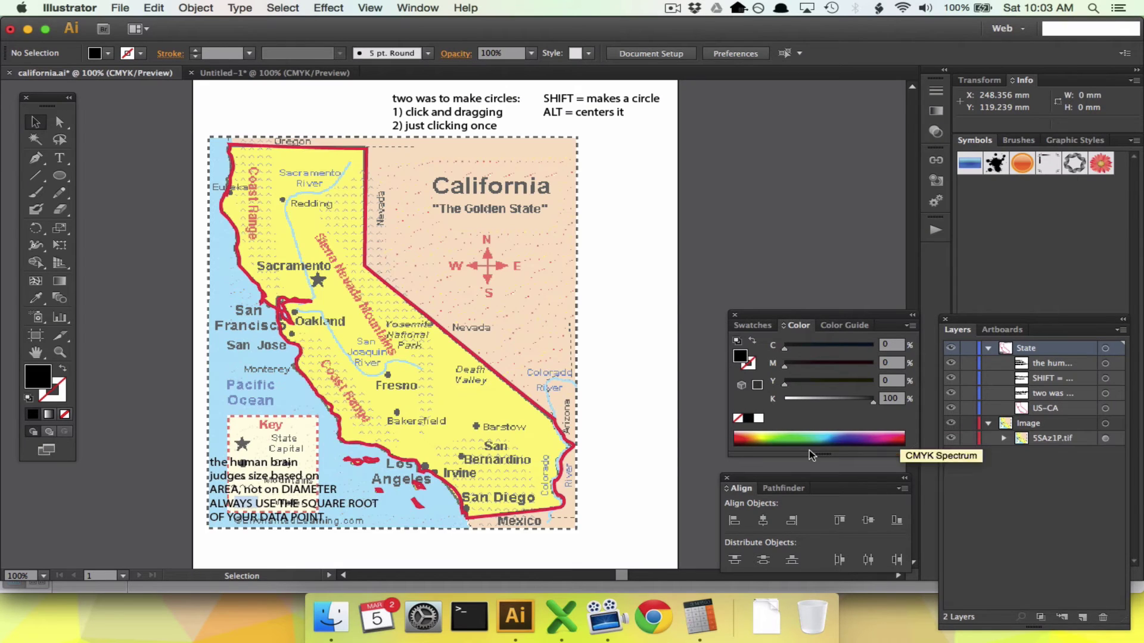
click(951, 423)
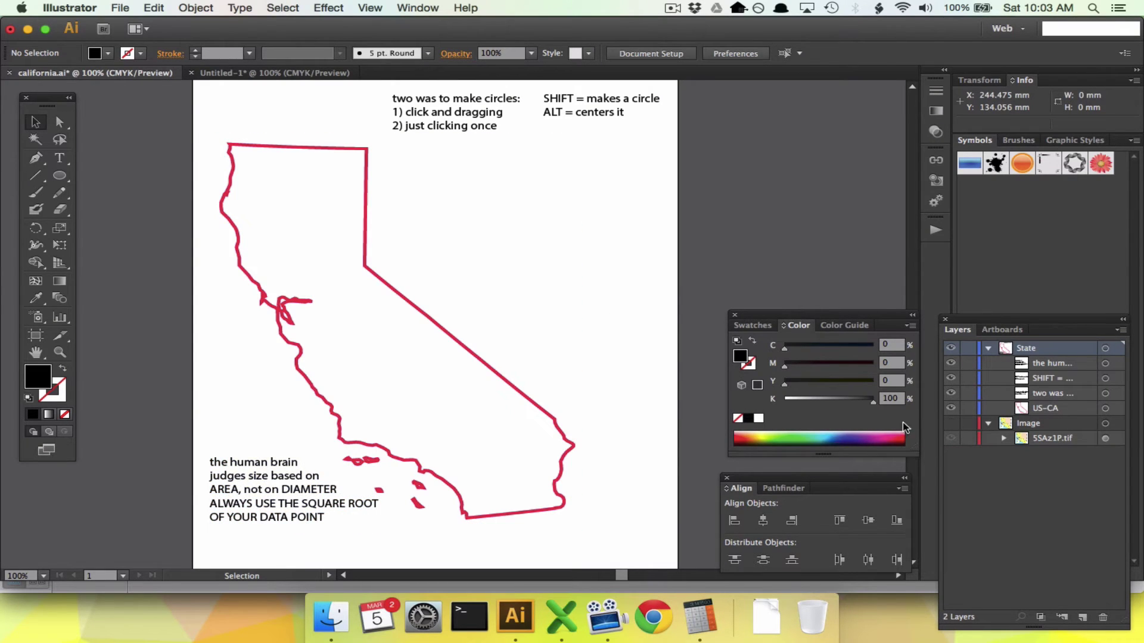
drag(238, 493, 529, 179)
click(583, 327)
click(951, 423)
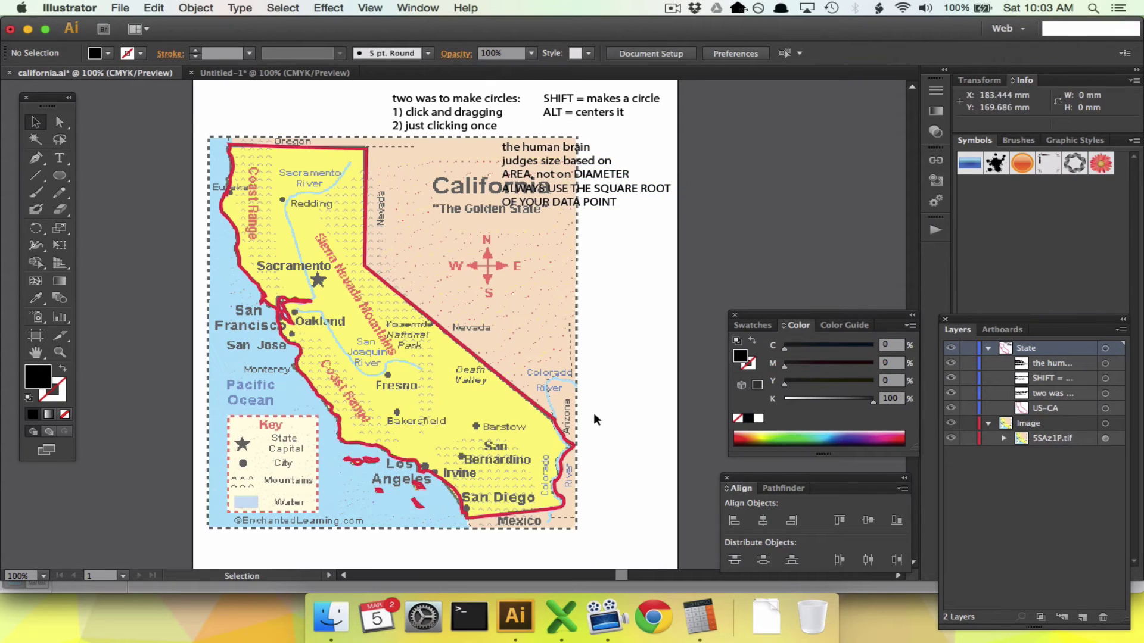
scroll(551, 437, down, 5)
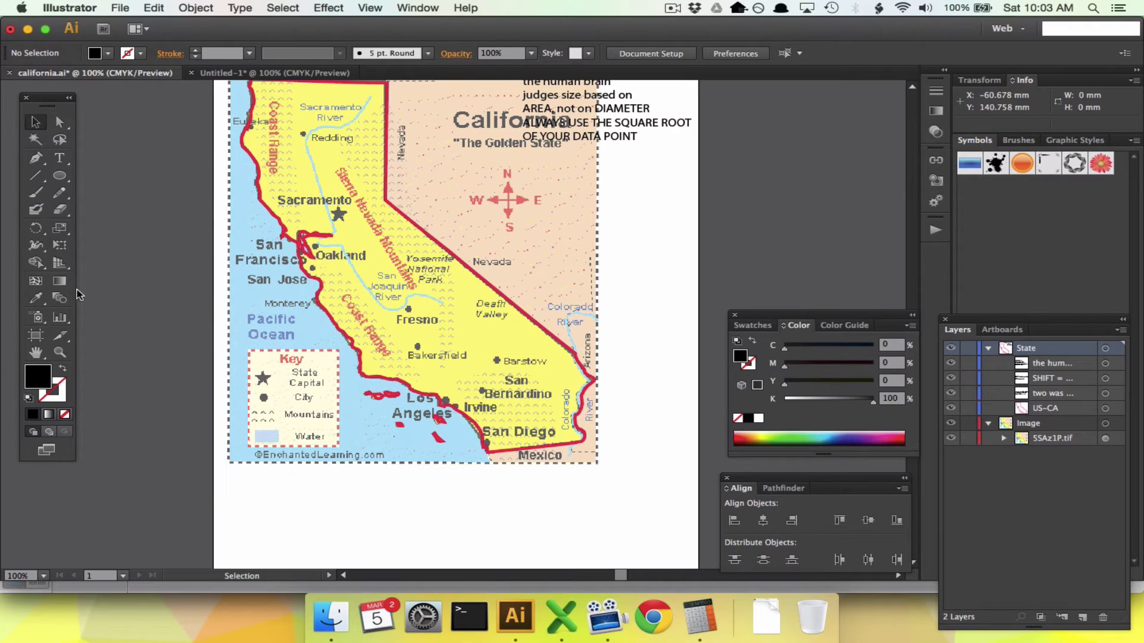
click(62, 175)
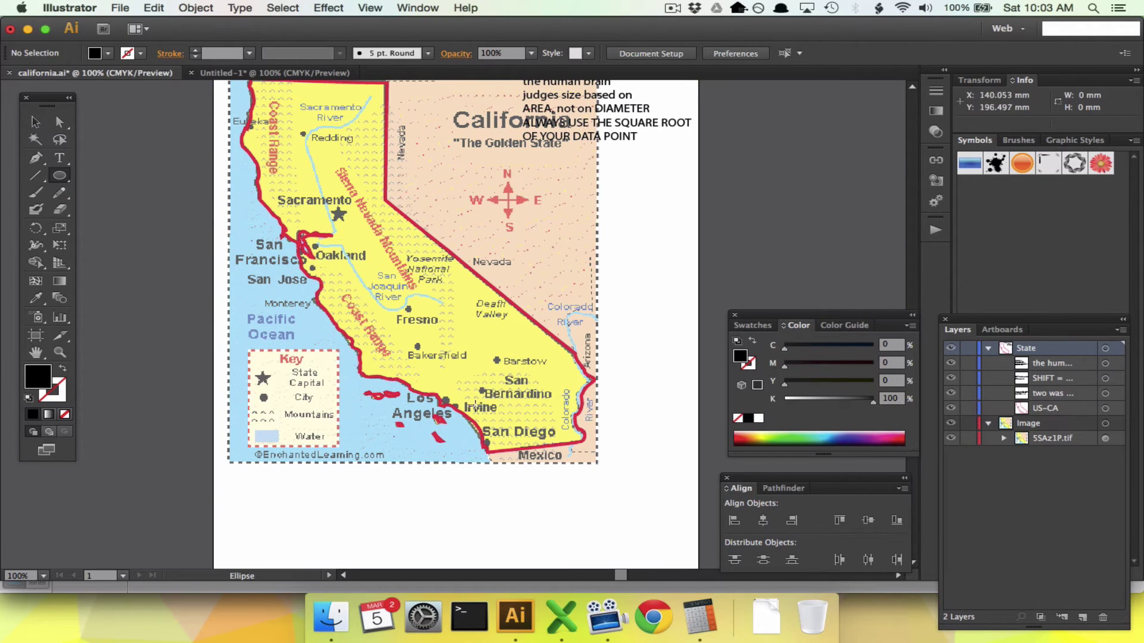
Create a trial 2000 mm by 2000 mm circle near Los Angeles, then delete it.
click(444, 400)
text(2000)
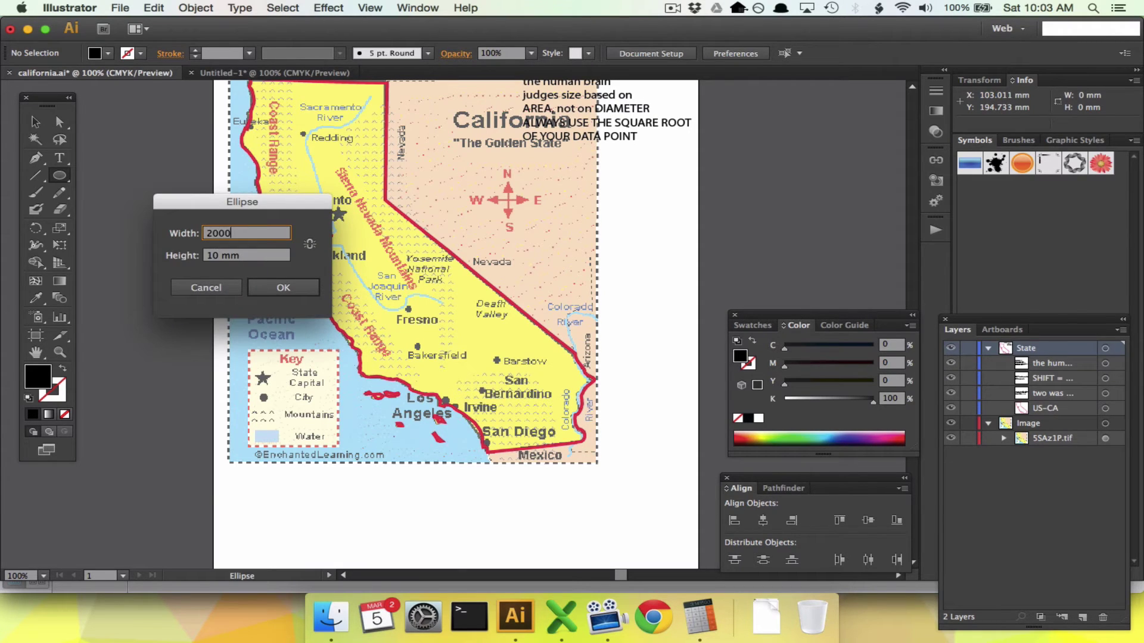
key(Tab)
text(2)
key(Return)
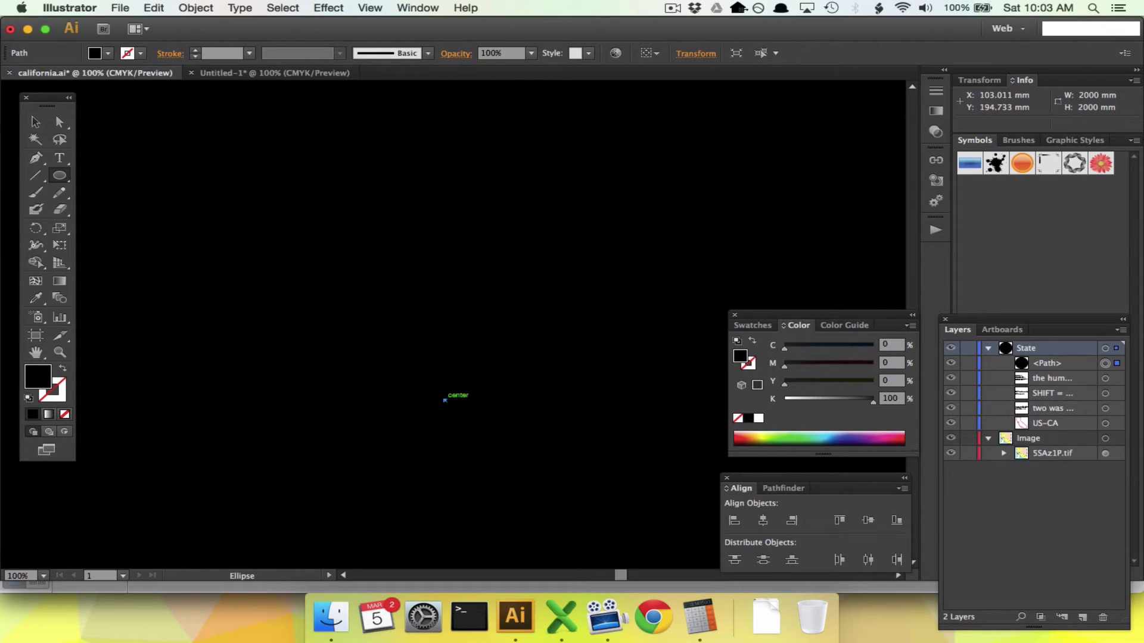
click(35, 122)
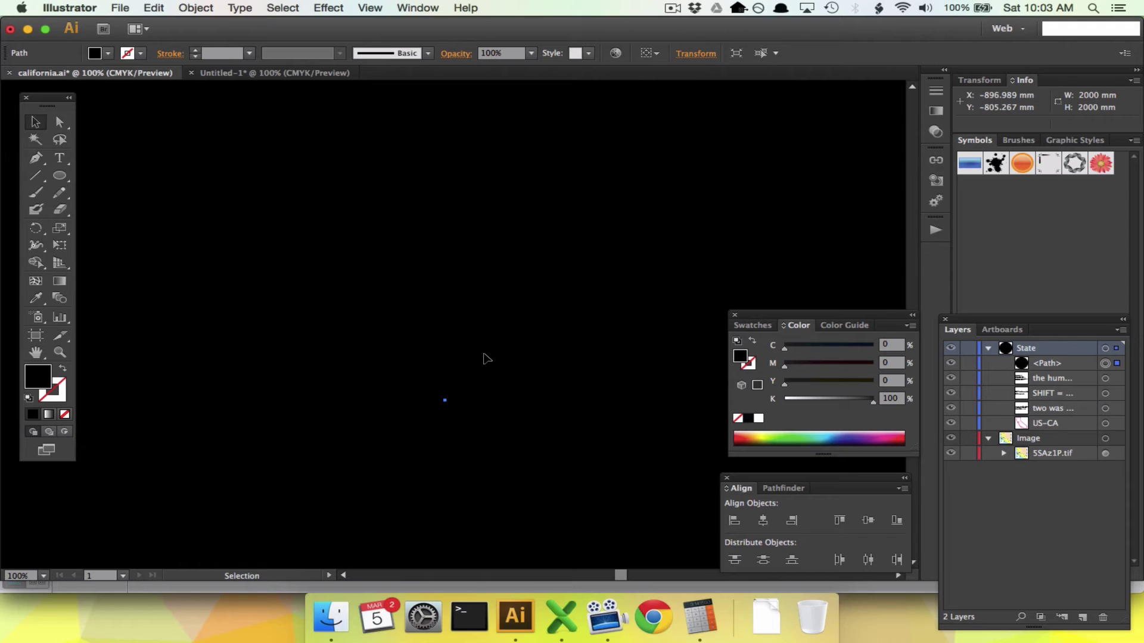
key(Delete)
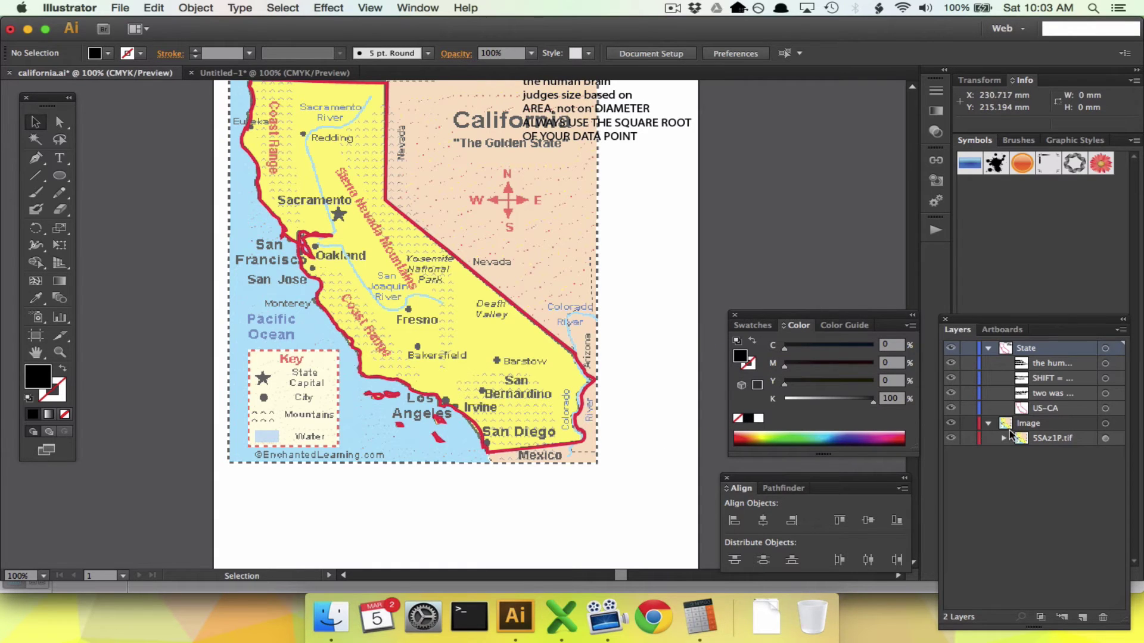
Hide the reference map and draw a roughly 77 mm circle over the southern California coast.
click(951, 422)
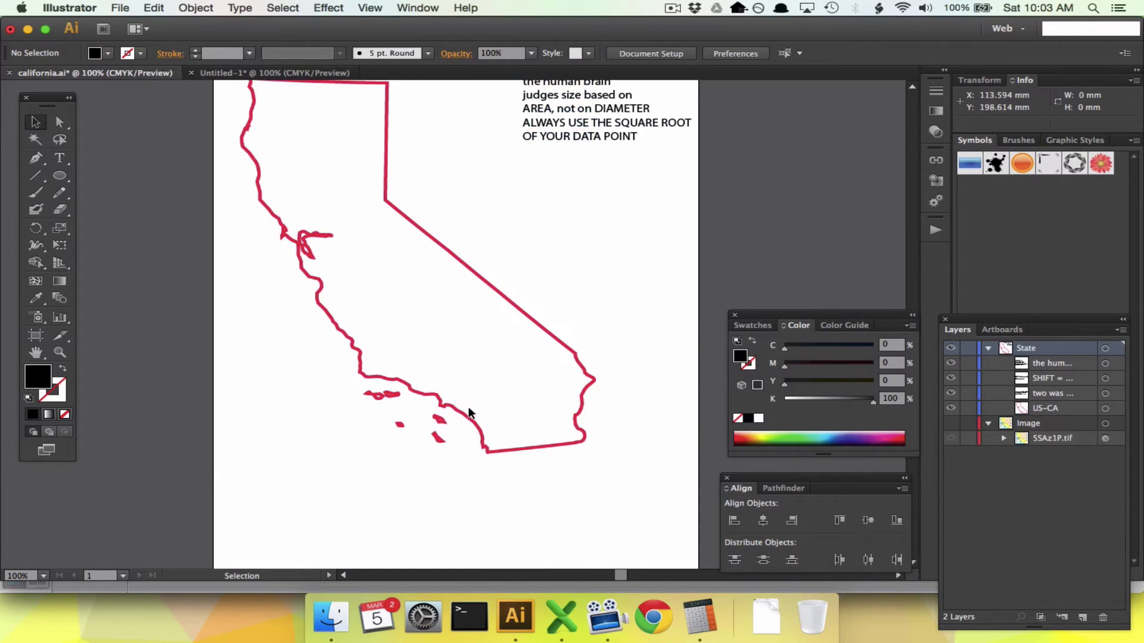
click(60, 175)
drag(441, 401, 527, 457)
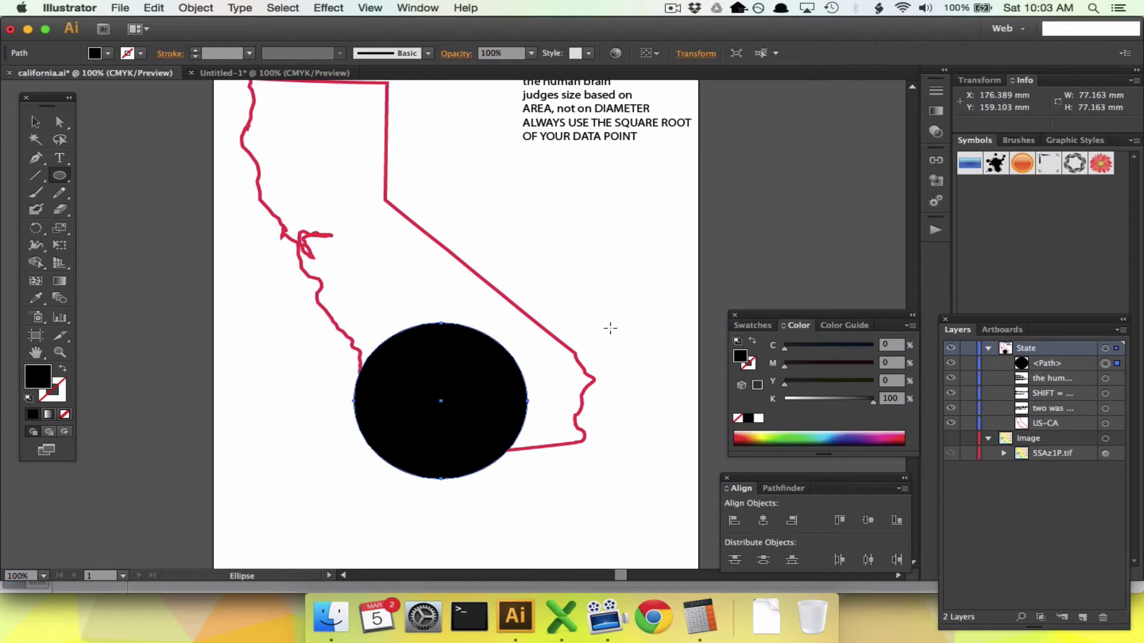
click(45, 122)
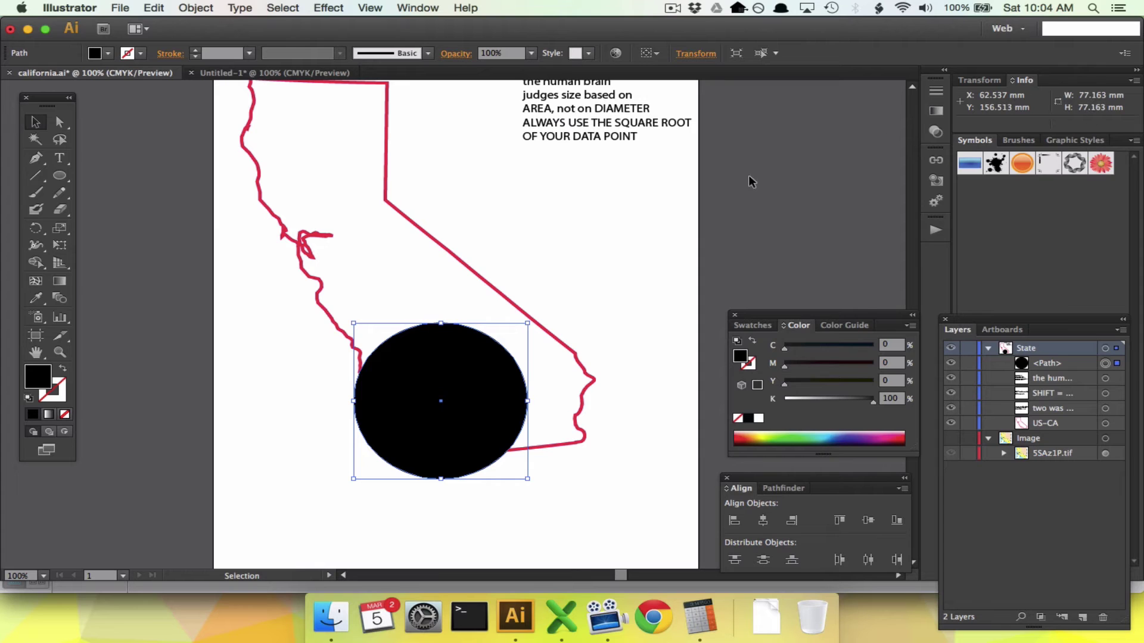
click(424, 5)
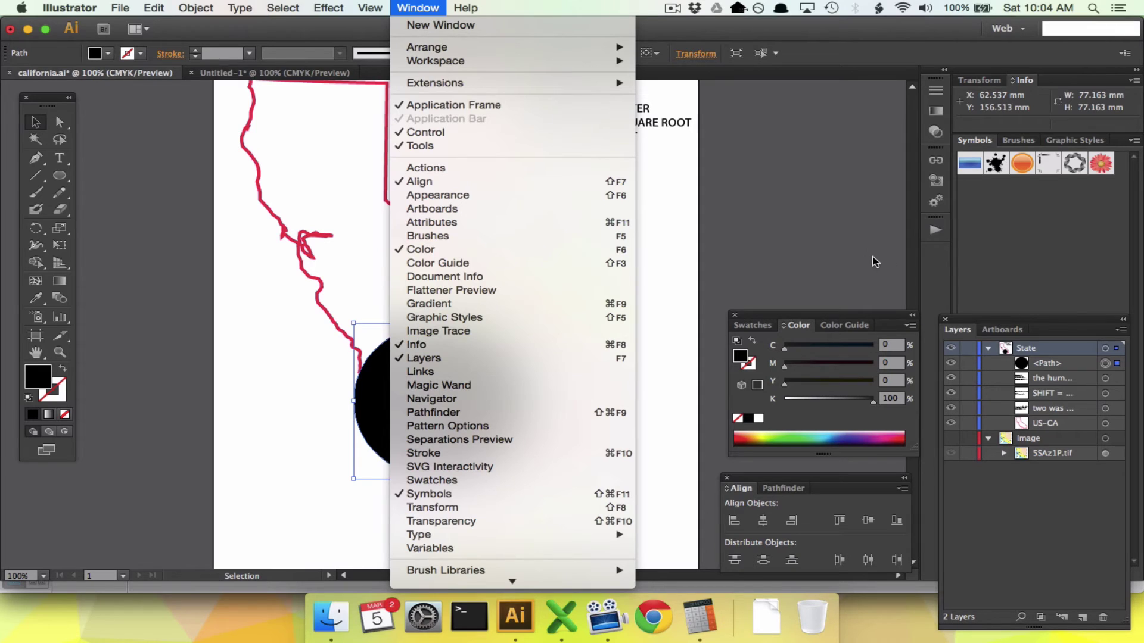
click(811, 217)
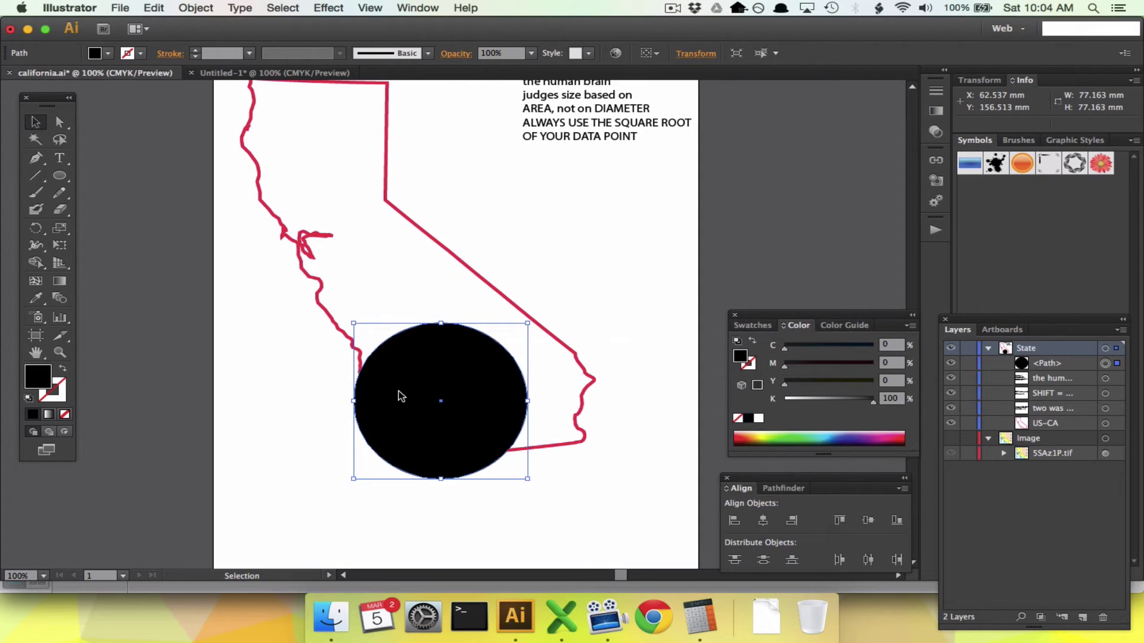
Write a note reading 'LA wants to be 2000mm' and 'We want LA to be 77mm'.
click(60, 158)
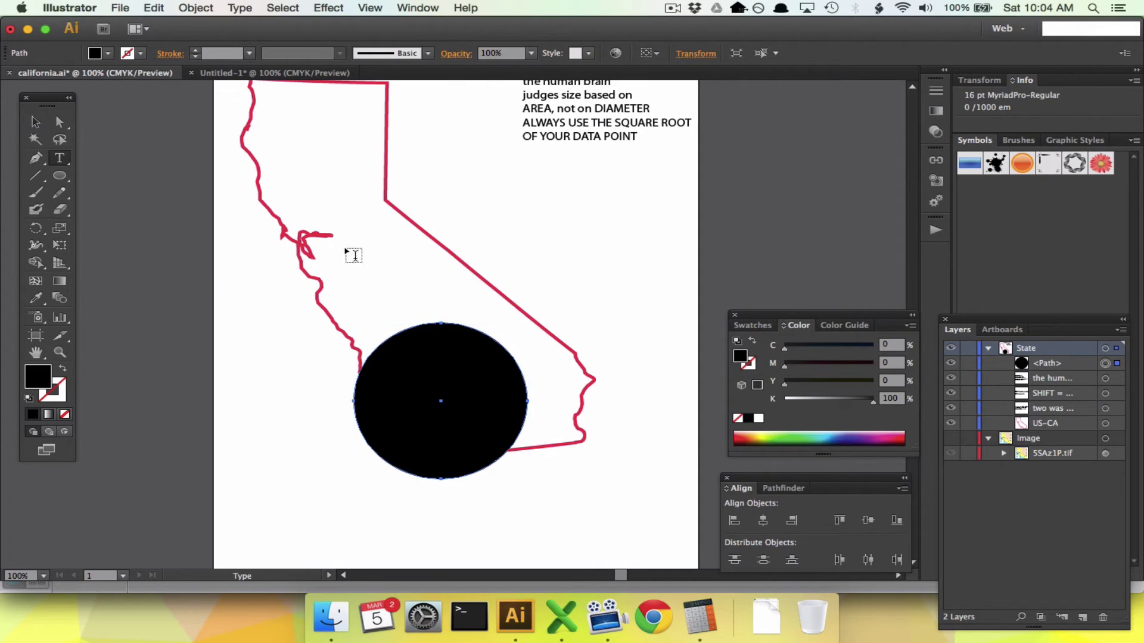
click(483, 201)
text(LA wants to )
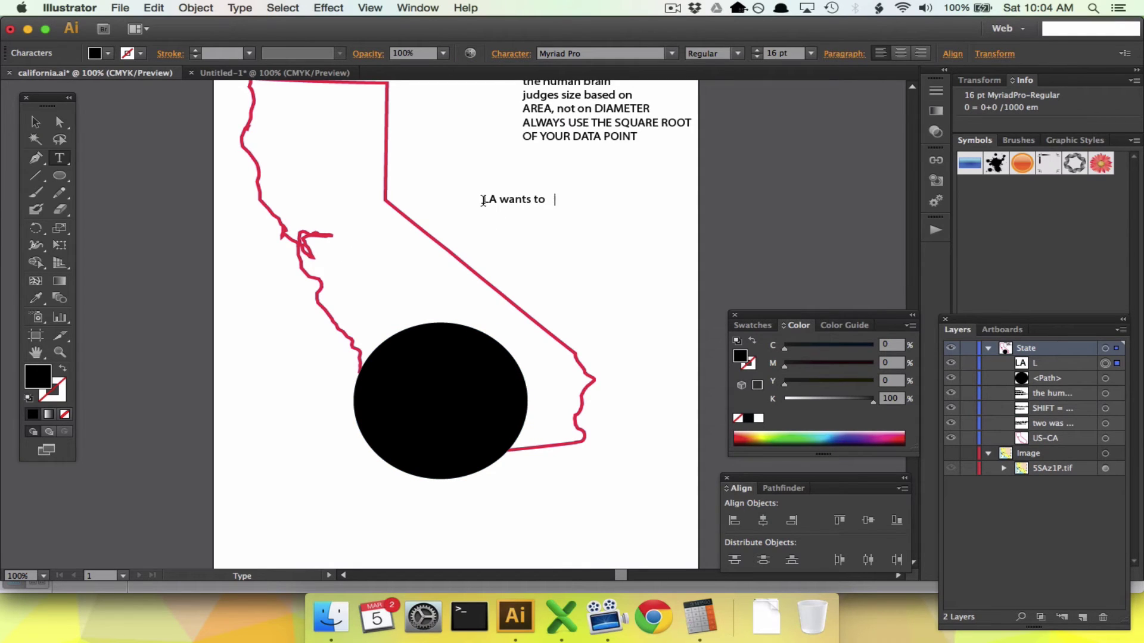
text(be 2000mm)
key(Return)
text(We want LA to be 77)
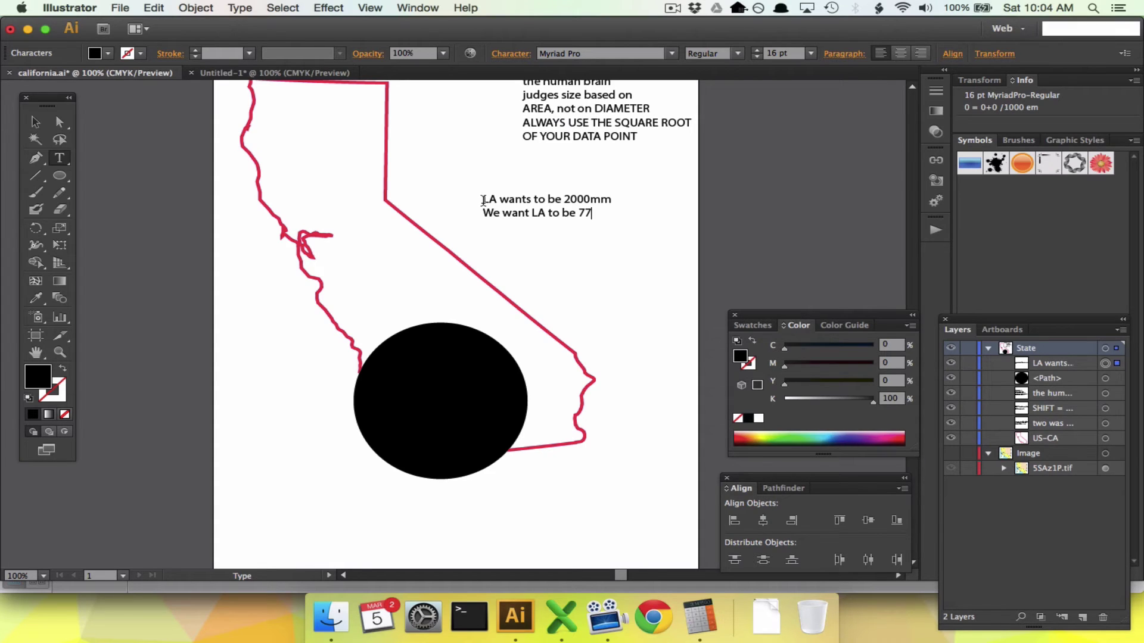
text(mm)
click(35, 124)
Add the 'SO!' and 'Divide 2000/77 =' lines to the note.
click(60, 158)
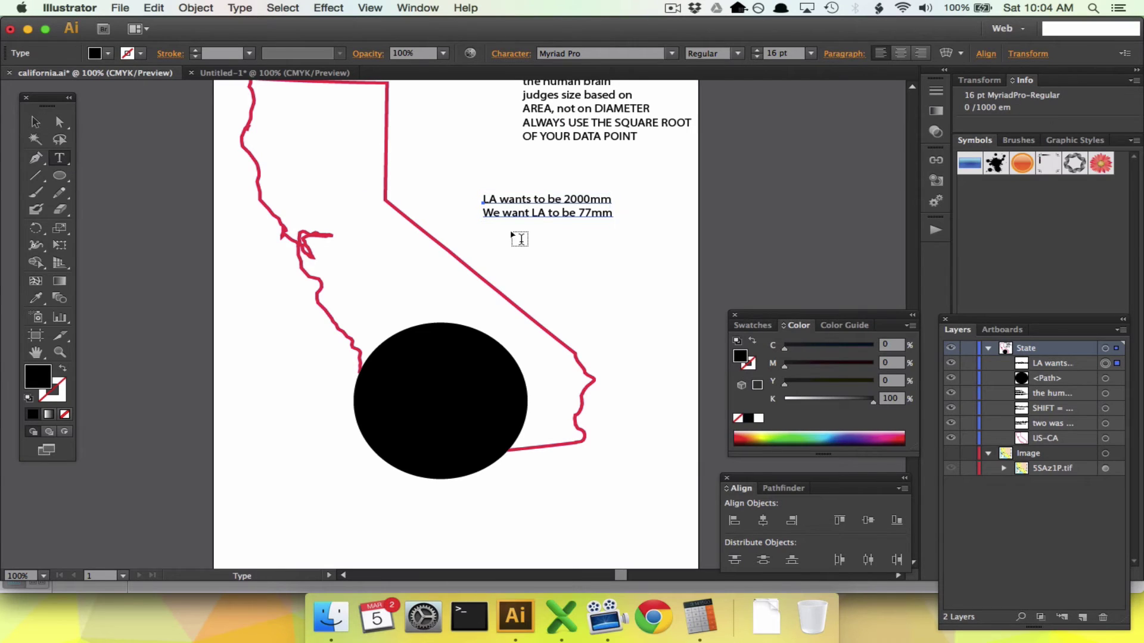
click(600, 210)
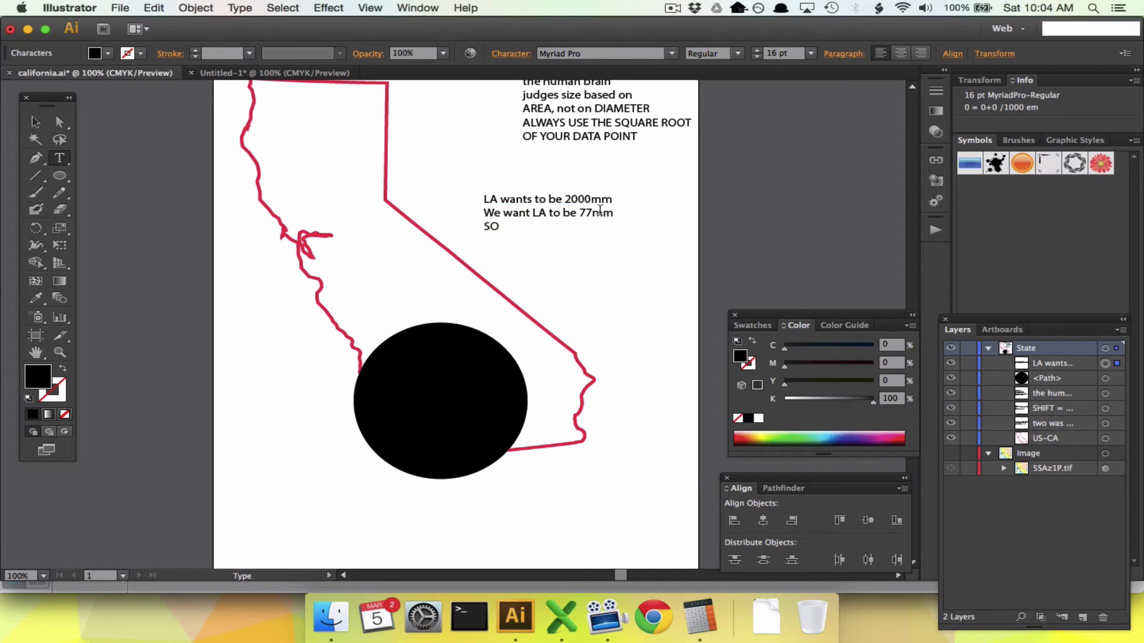
text(2000/77 =)
key(super+Tab)
key(super+Tab)
Calculate 2000 ÷ 77 (25.974) in Calculator, then return to Illustrator.
click(655, 632)
click(700, 619)
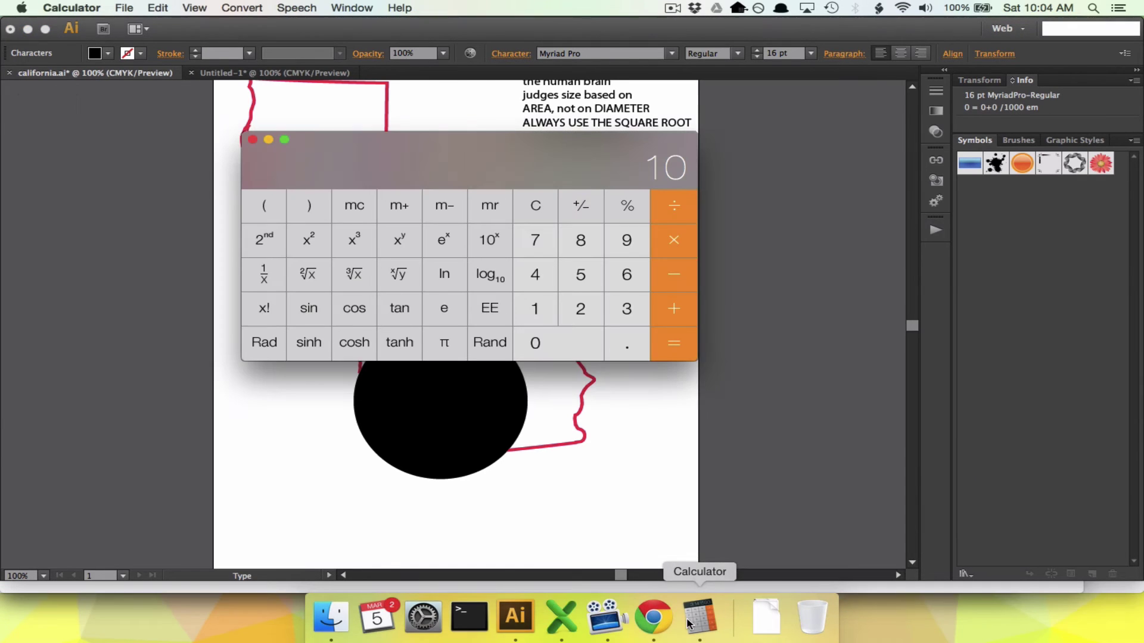
text(2000)
key(slash)
text(77)
key(Return)
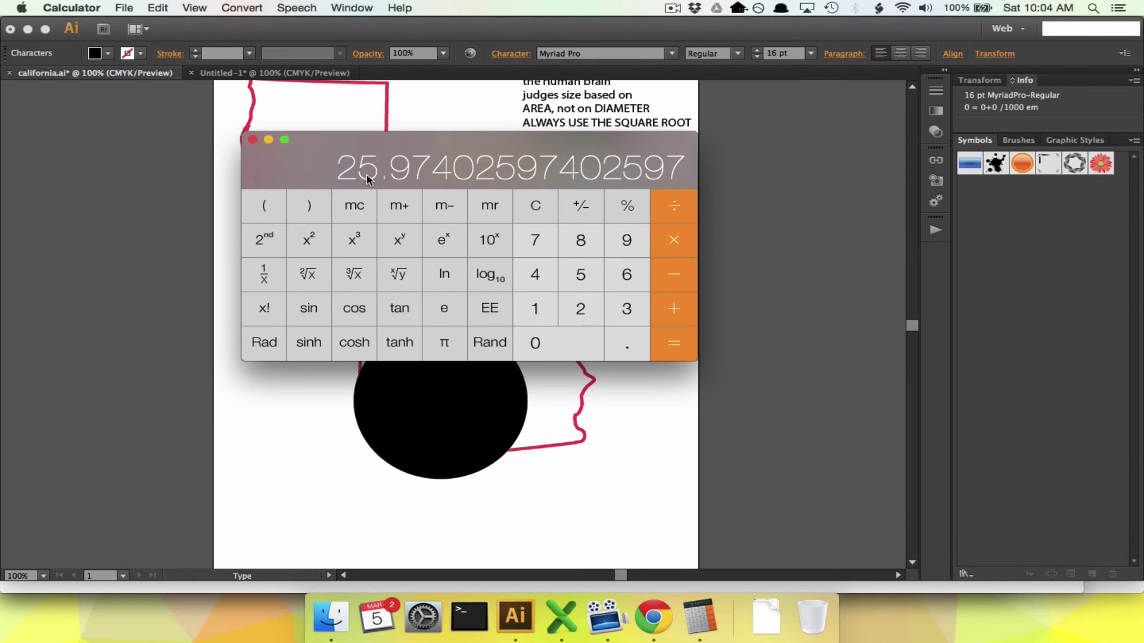
key(super+Tab)
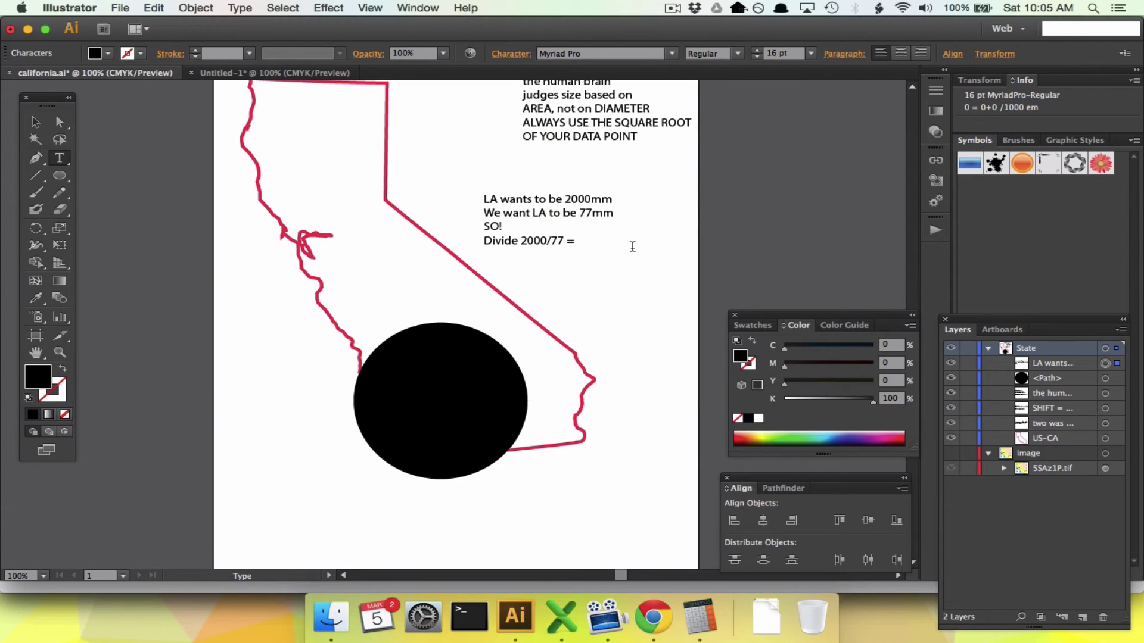
Quit Chrome and finish the note line as 'Divide 2000/77 = 26 times smaller'.
right_click(653, 618)
click(707, 572)
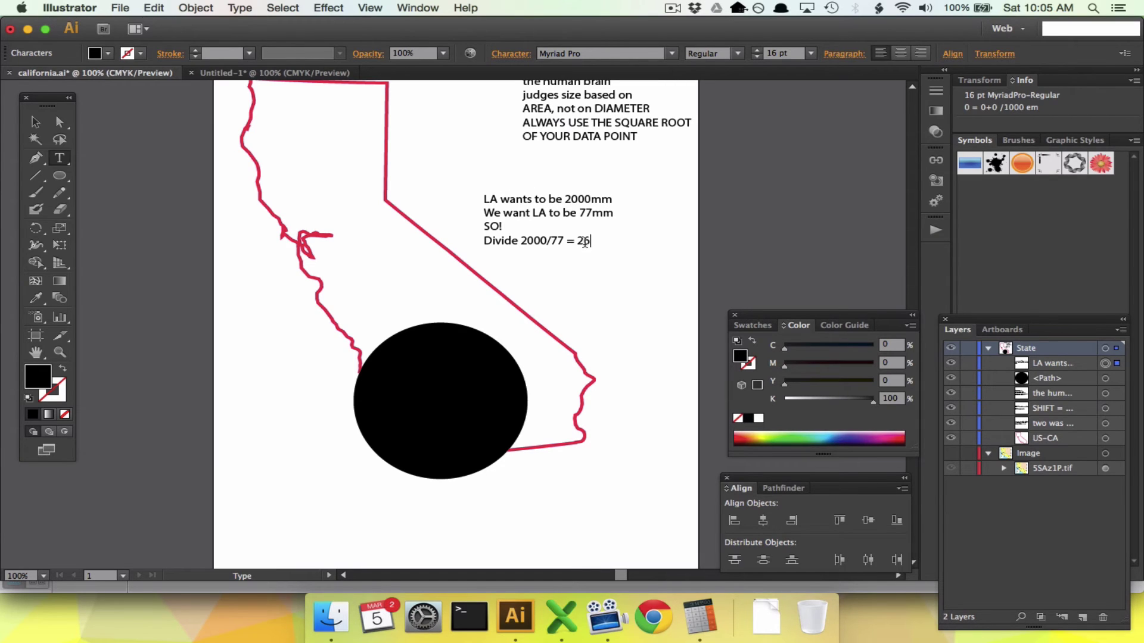
text(times smaller)
key(Return)
text(a.)
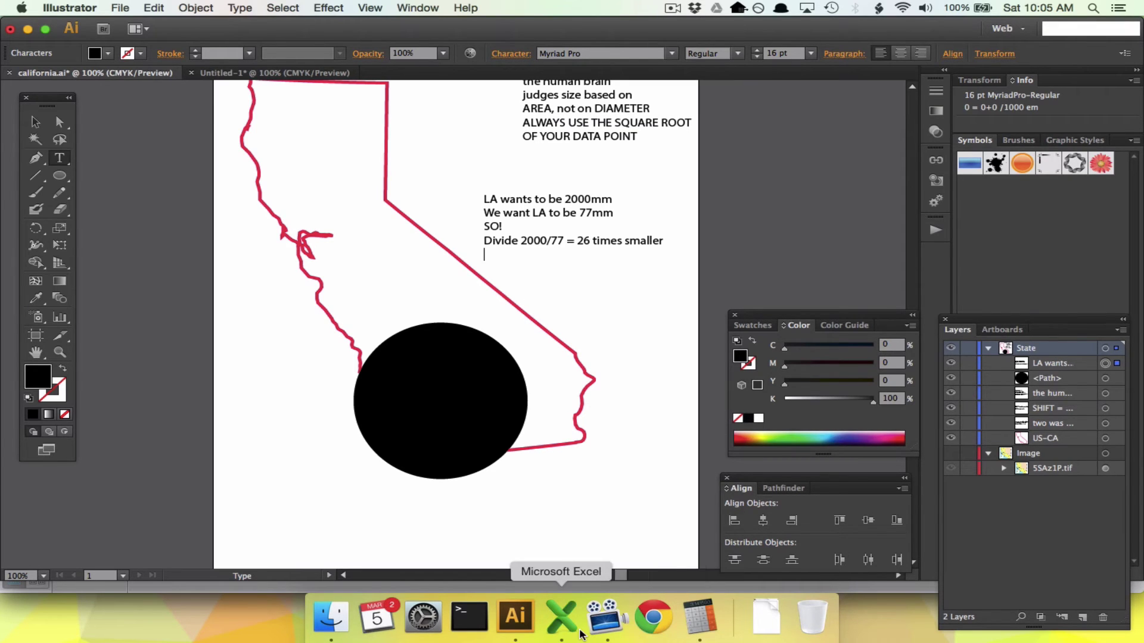
Rename the D1 header to 'Desired Diameter' and widen column D to fit.
click(561, 620)
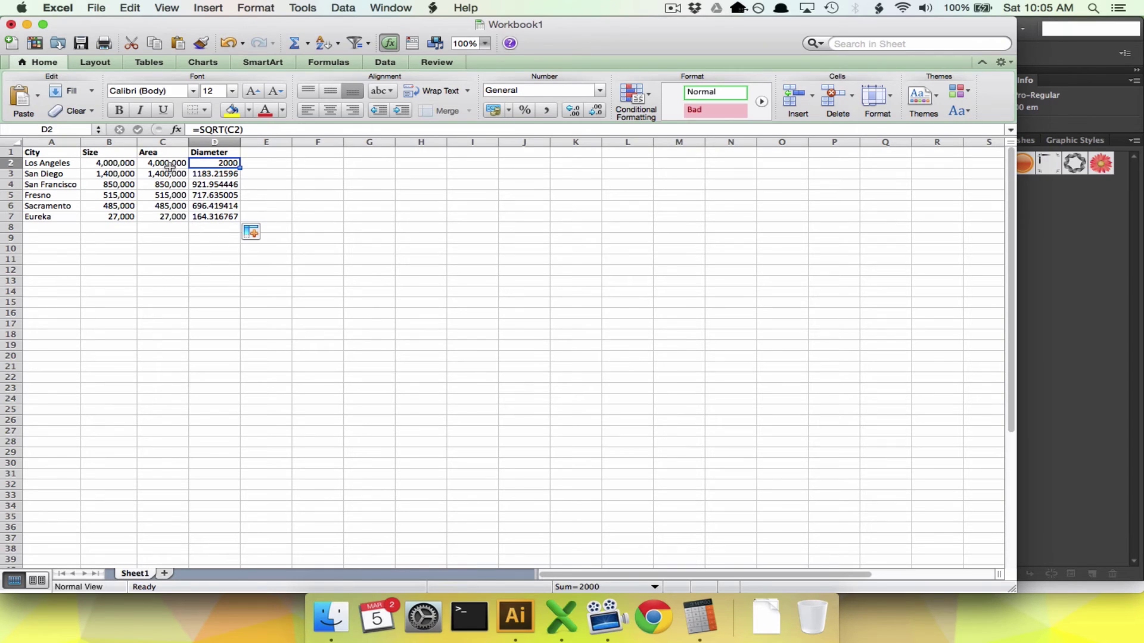
click(208, 151)
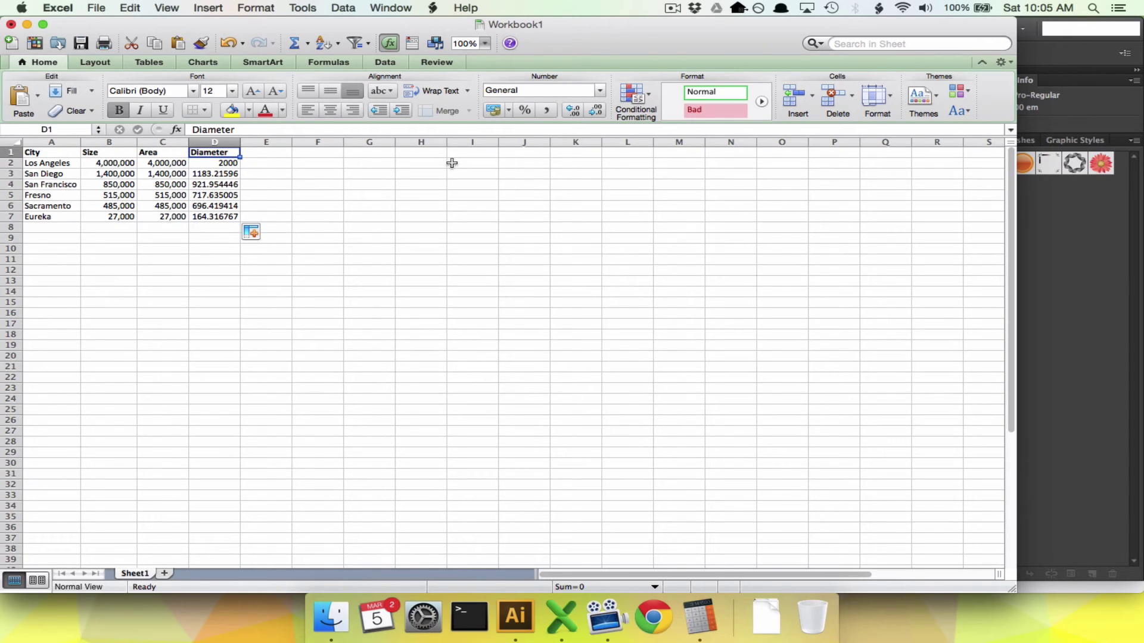
text(Desired Diame)
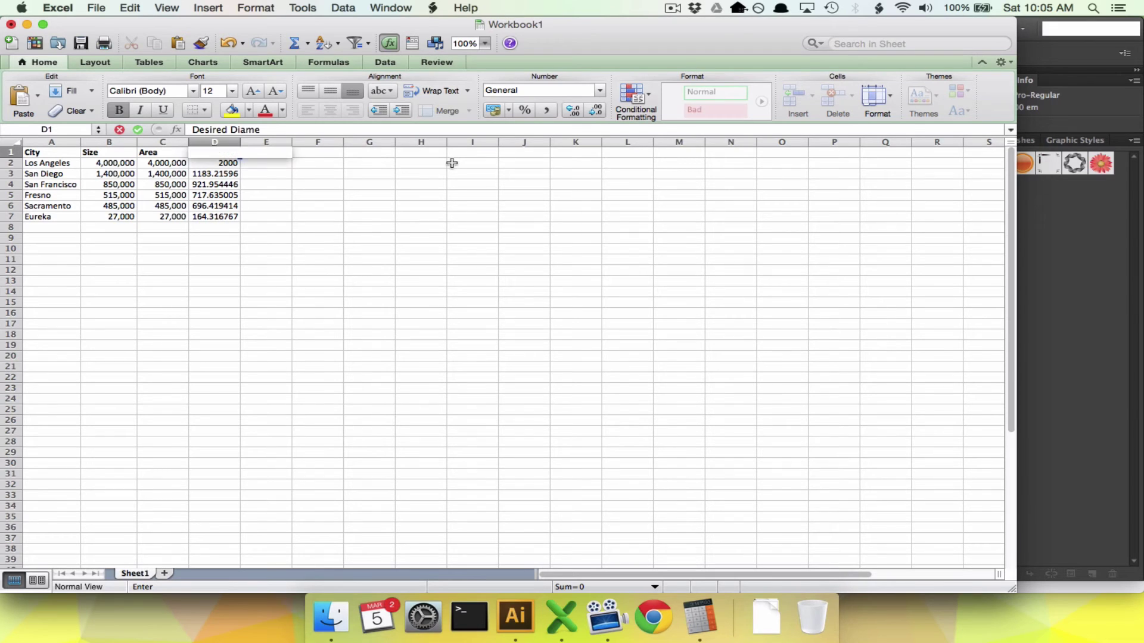
text(ter)
key(Return)
double_click(239, 145)
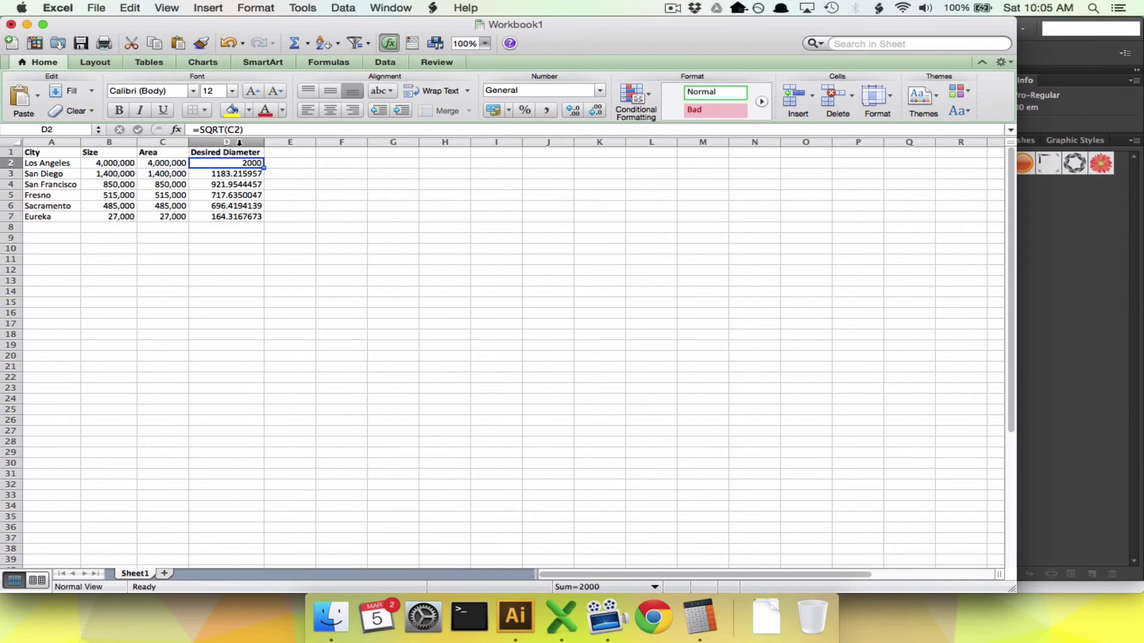
Add a bold 'Actual Diameter' header in E1 and widen column E to fit.
key(Right)
key(Up)
text(Ac)
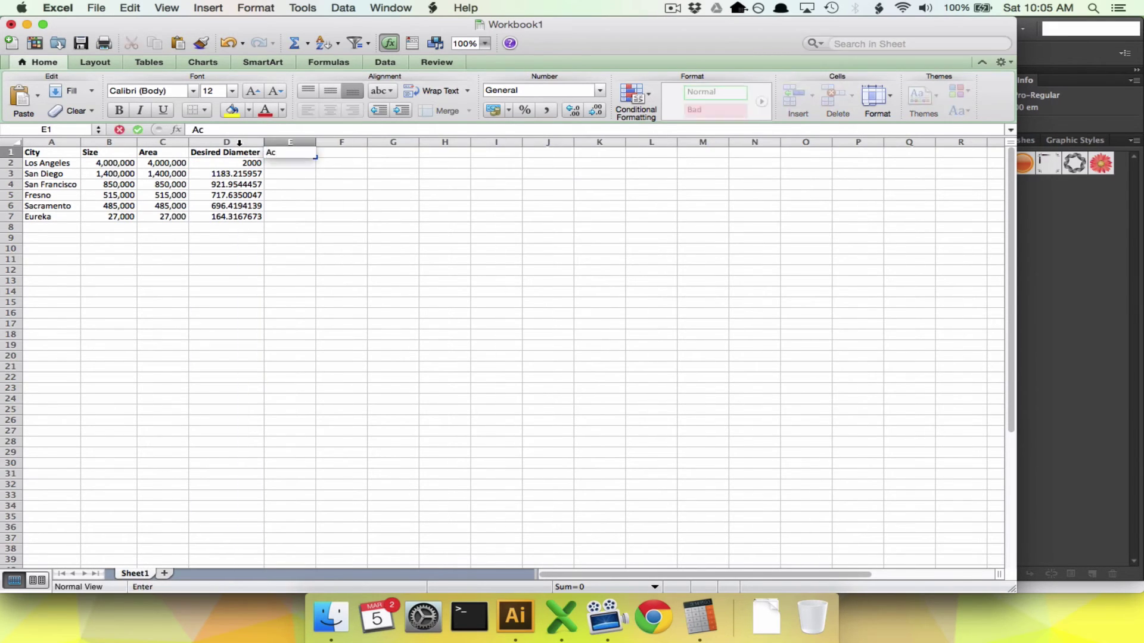
text(tual Diameter)
key(Return)
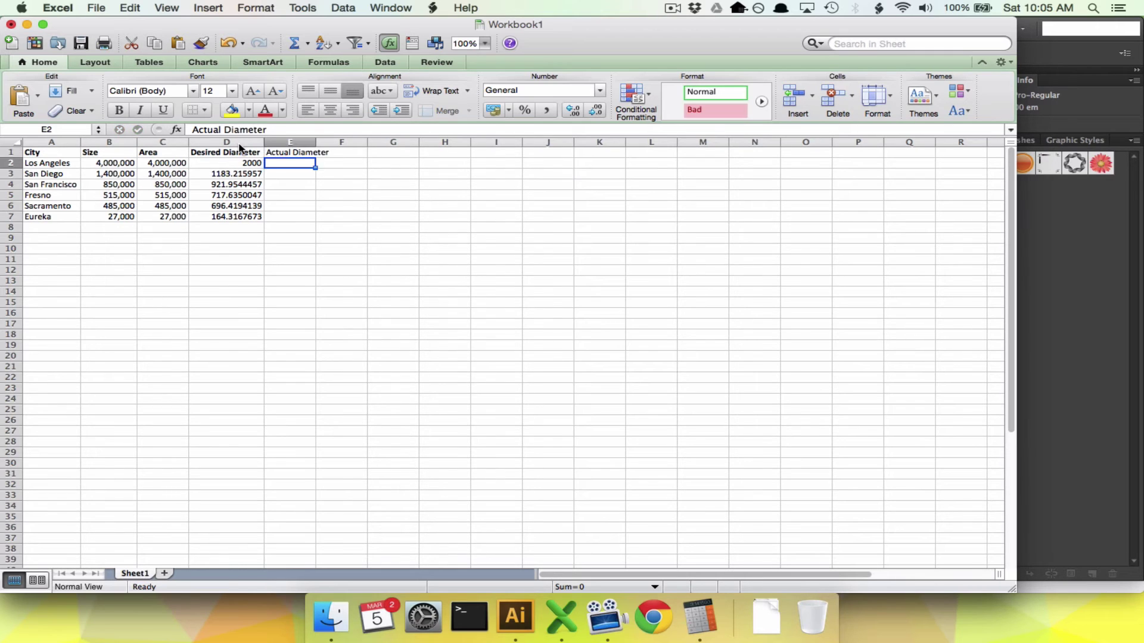
key(Up)
key(super+b)
double_click(315, 142)
key(Return)
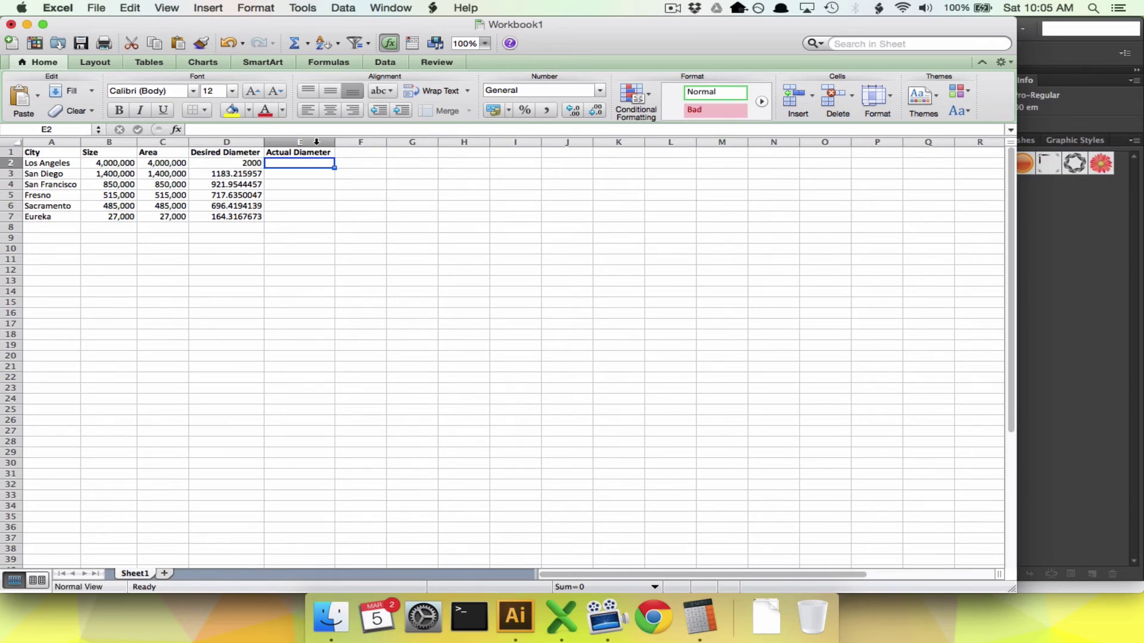
Check the Illustrator note stating the bubbles are 26 times smaller (2000/77).
key(super+Tab)
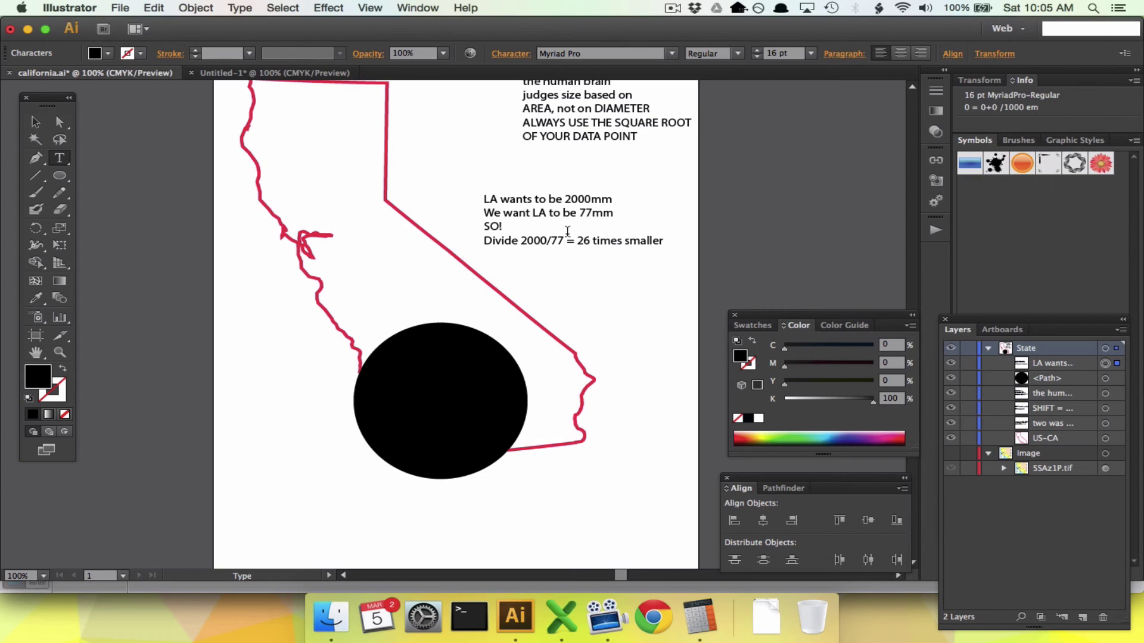
double_click(532, 240)
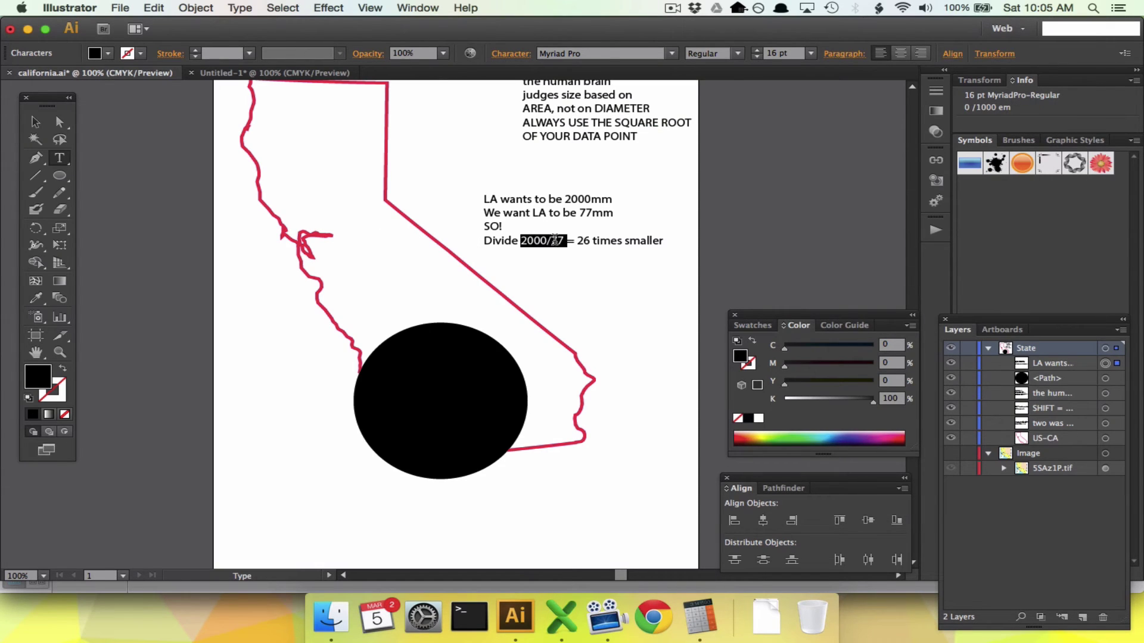
click(555, 240)
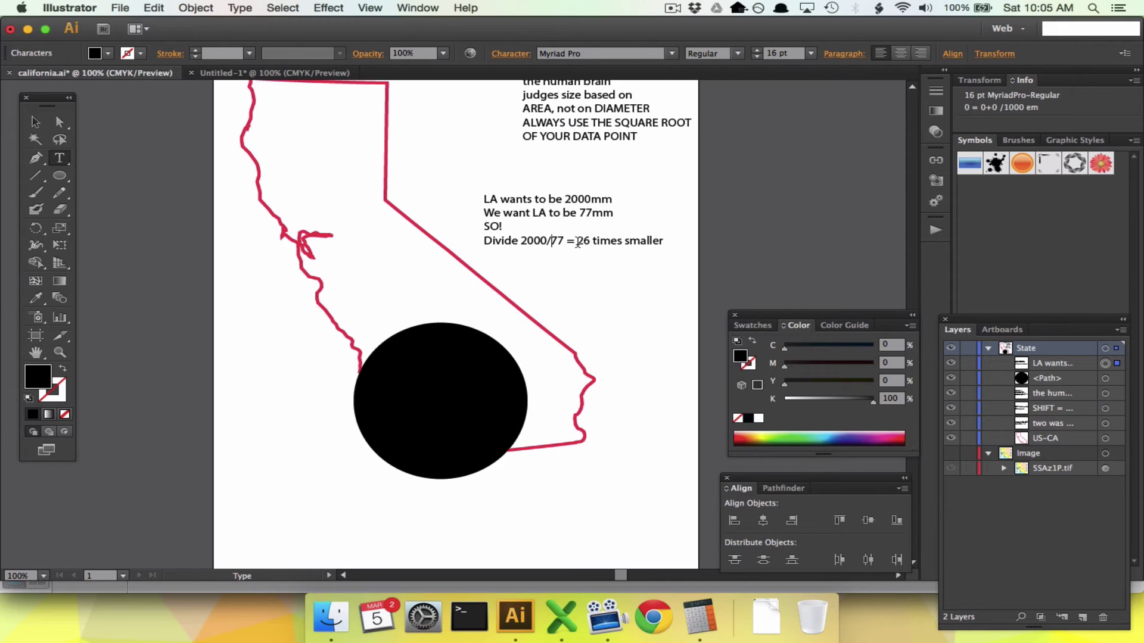
drag(576, 240, 664, 241)
key(super+Tab)
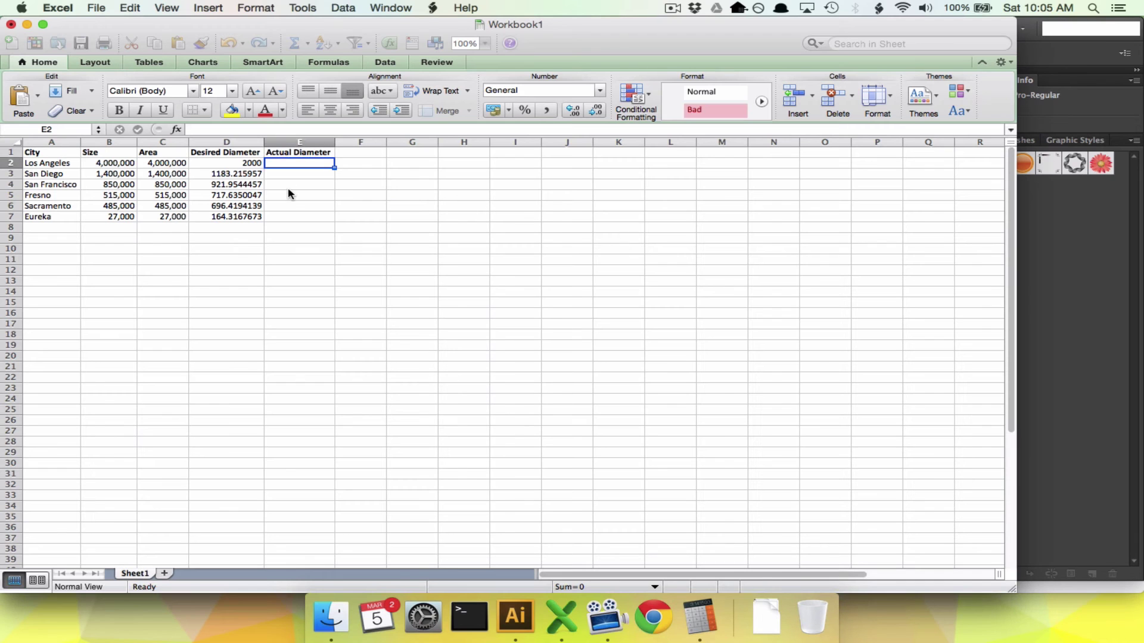
Enter =D2/26 in E2 and fill the formula down to E7.
text(=)
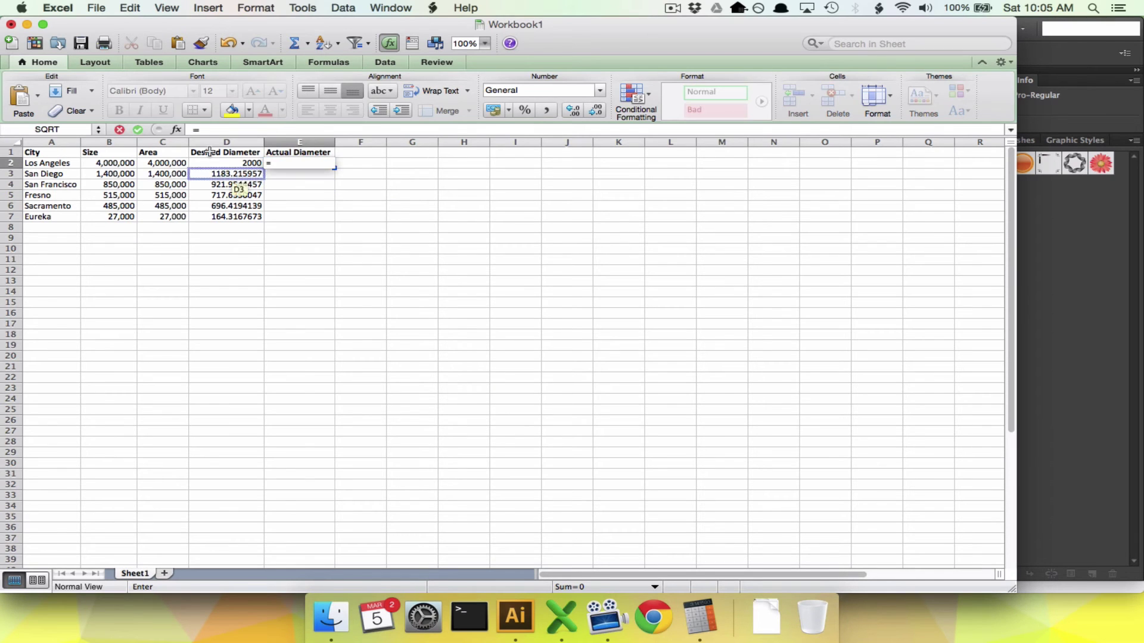
click(221, 163)
text(/26)
key(Return)
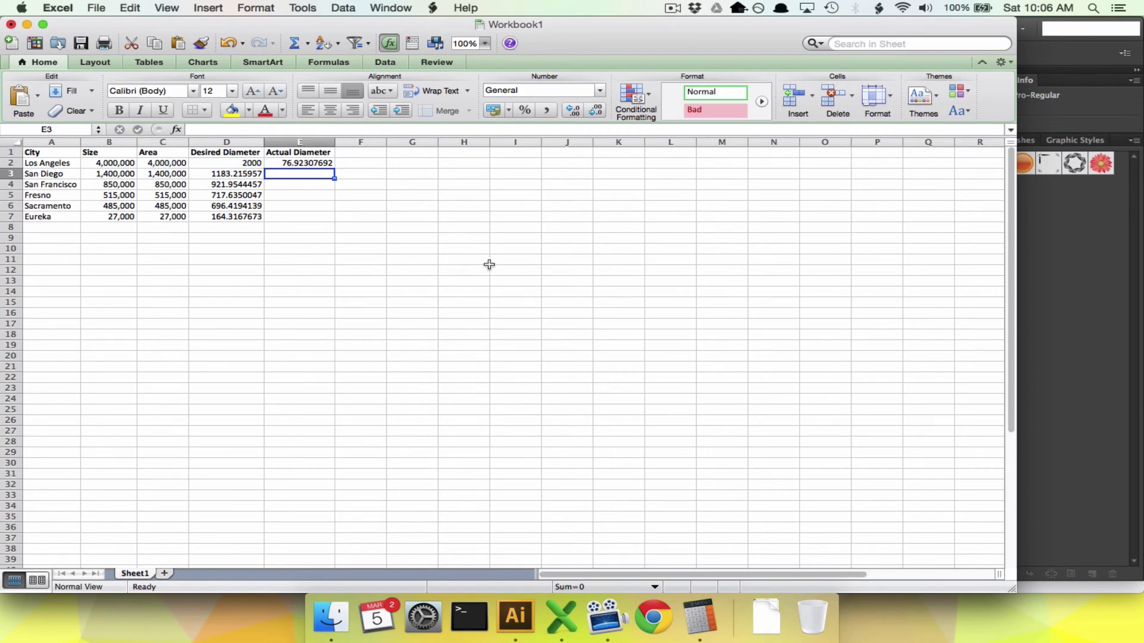
click(312, 164)
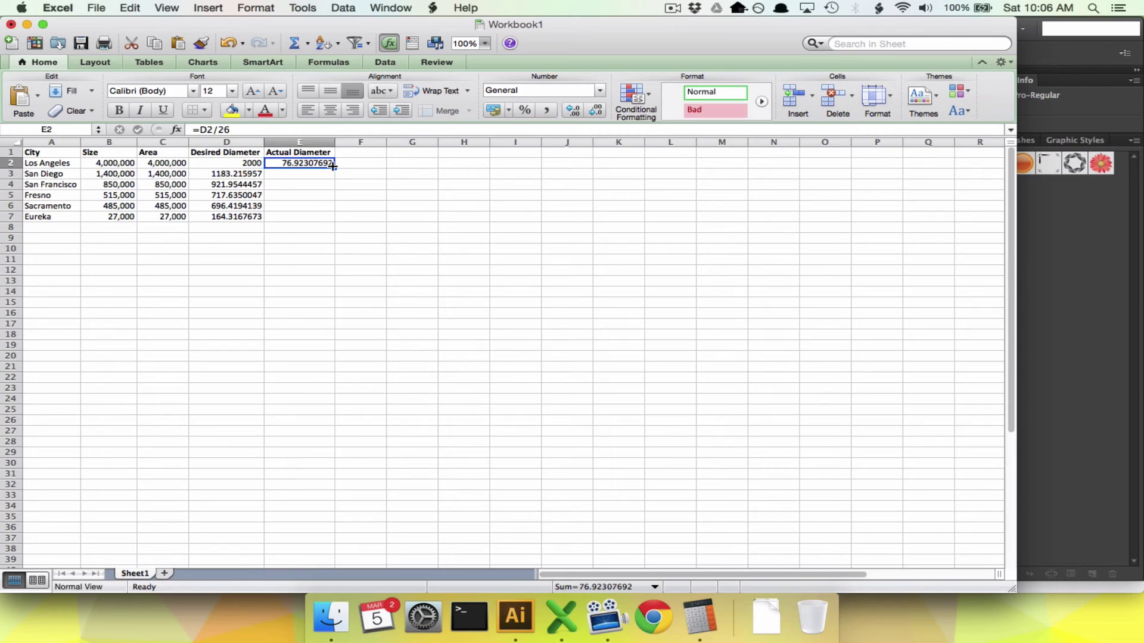
drag(333, 166, 333, 220)
click(367, 198)
Verify the Actual Diameter formulas in E2 through E7.
key(Up)
key(Up)
key(Up)
key(Up)
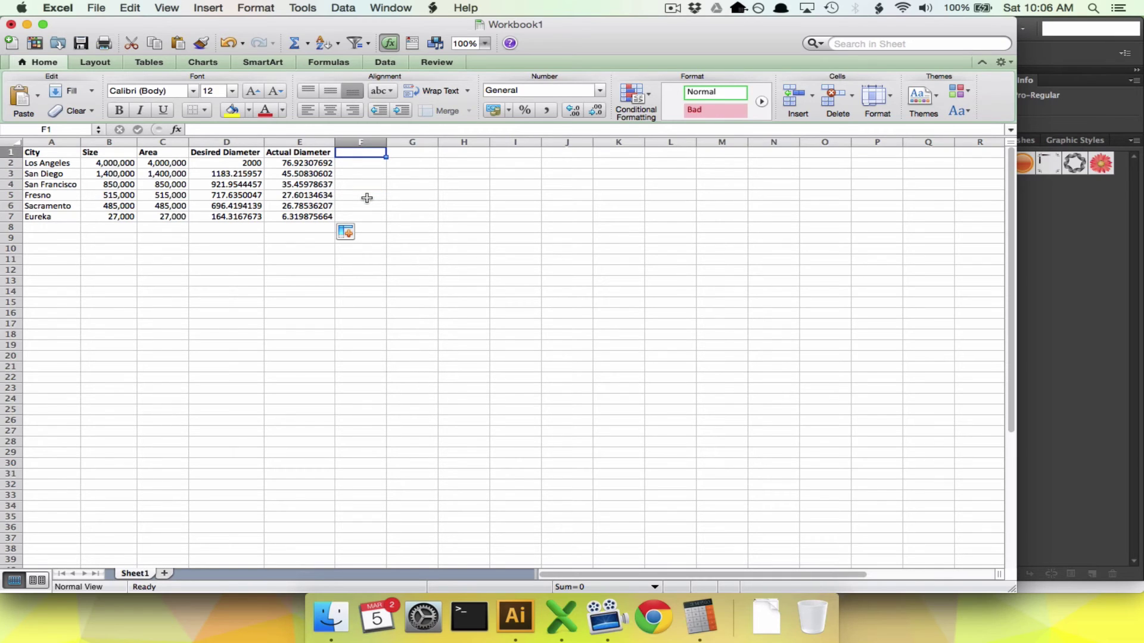
key(Left)
key(Down)
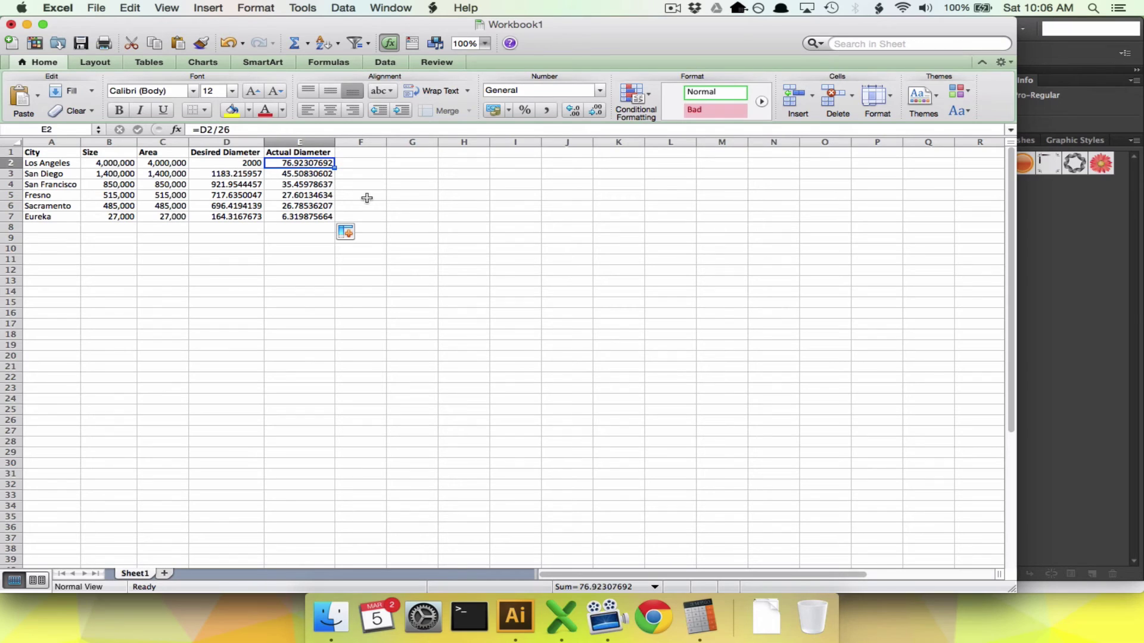
key(Down)
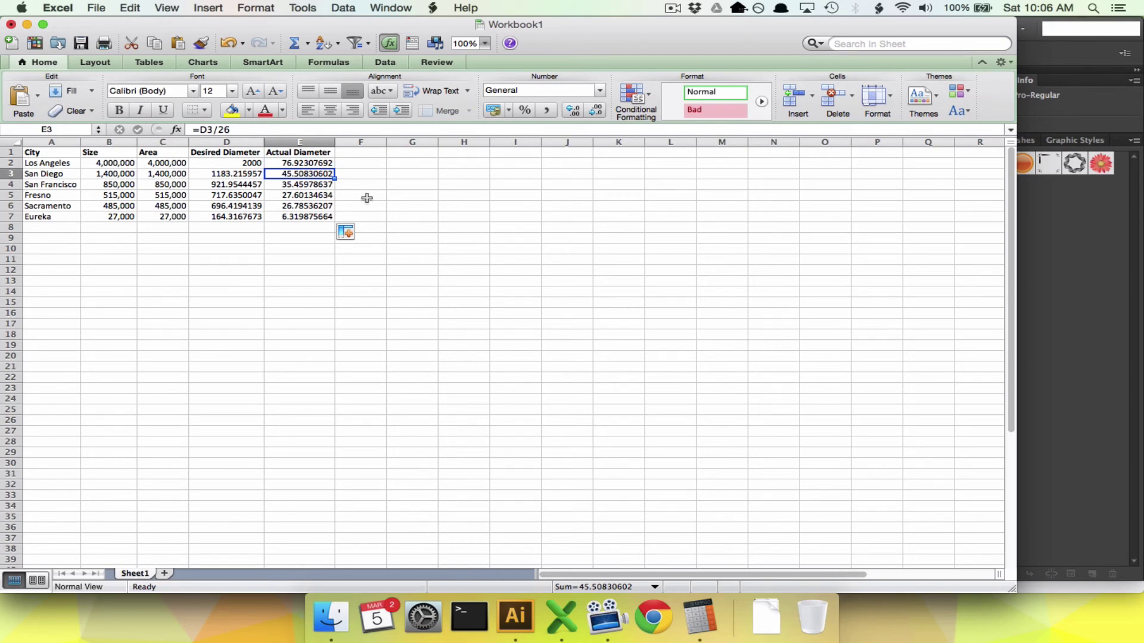
key(Down)
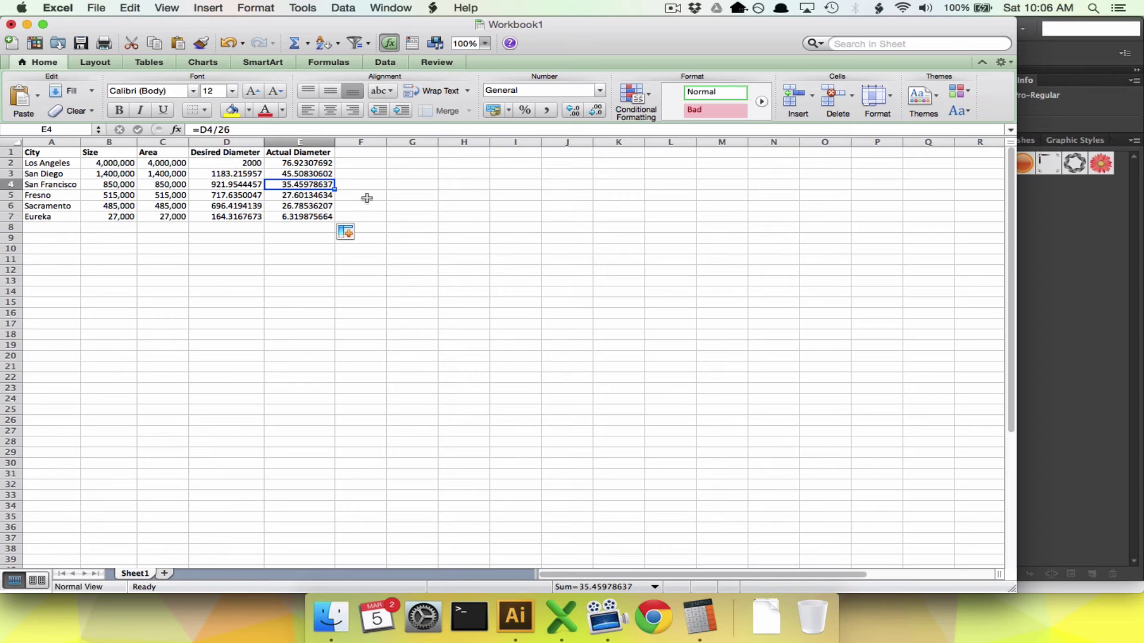
key(Down)
key(Down)
key(Down)
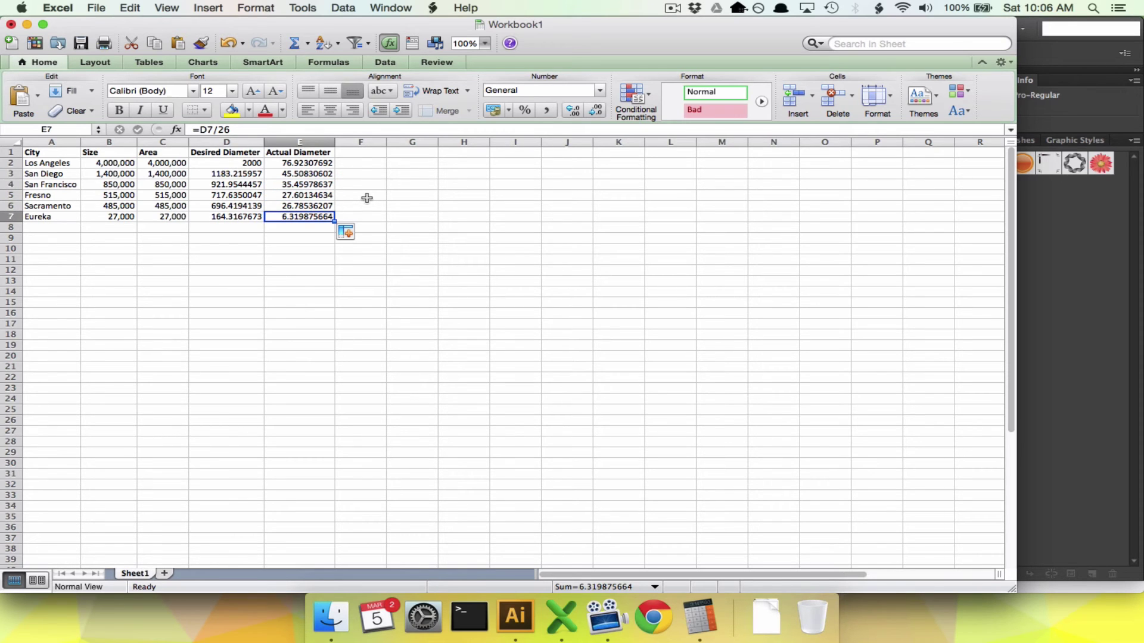
key(super+Tab)
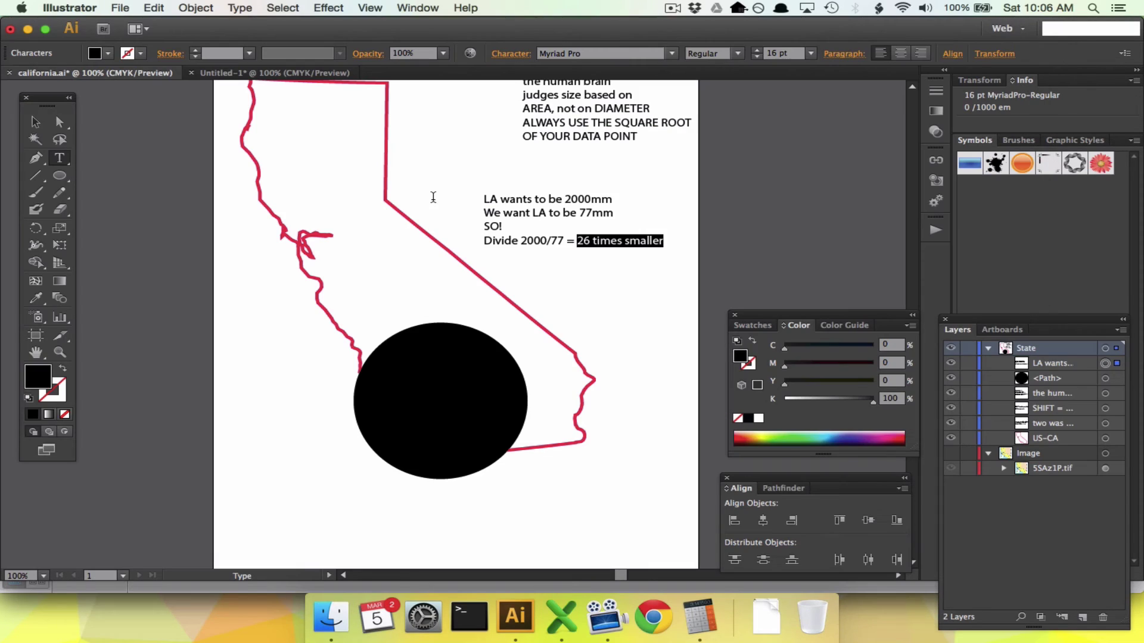
Delete the black test circle, pick the Ellipse tool, and show the California map layer.
click(35, 124)
click(463, 363)
key(Delete)
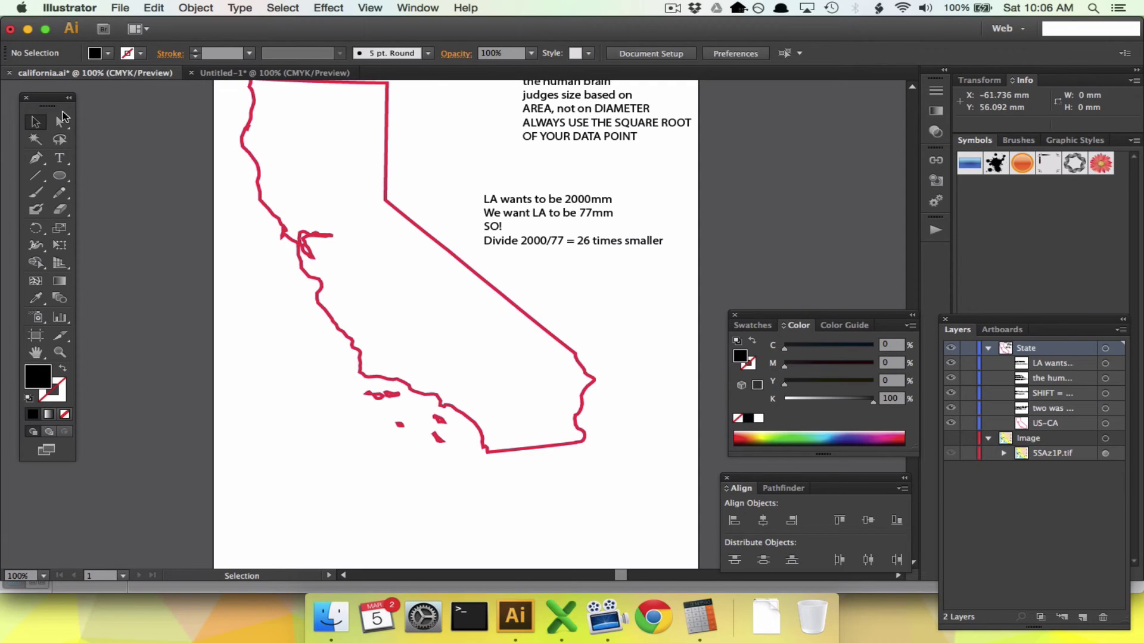
click(61, 175)
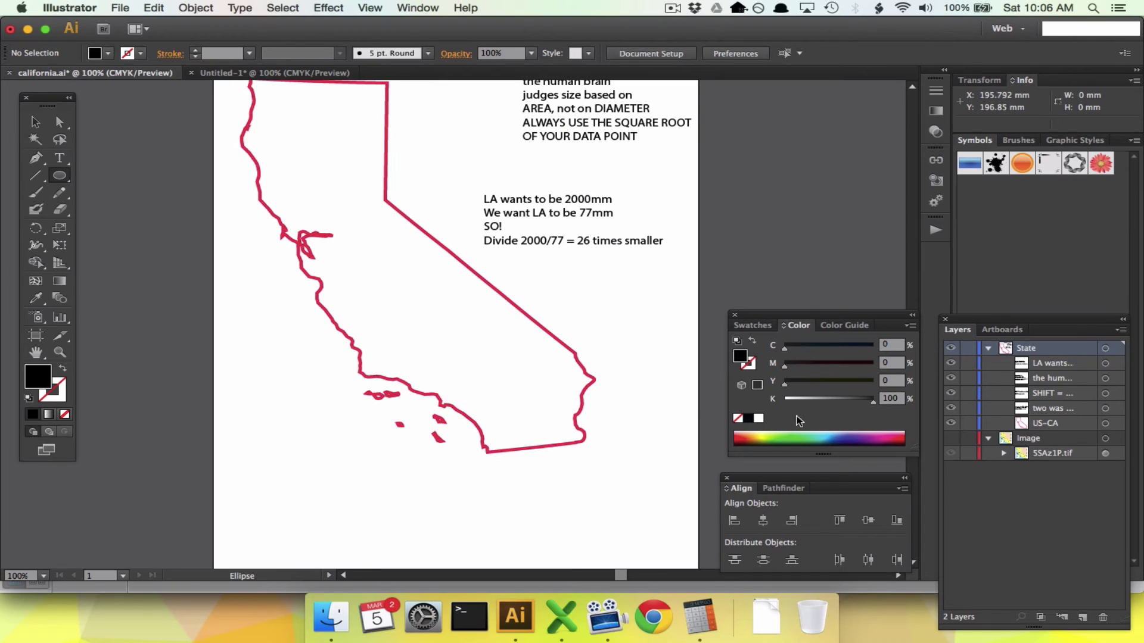
click(951, 440)
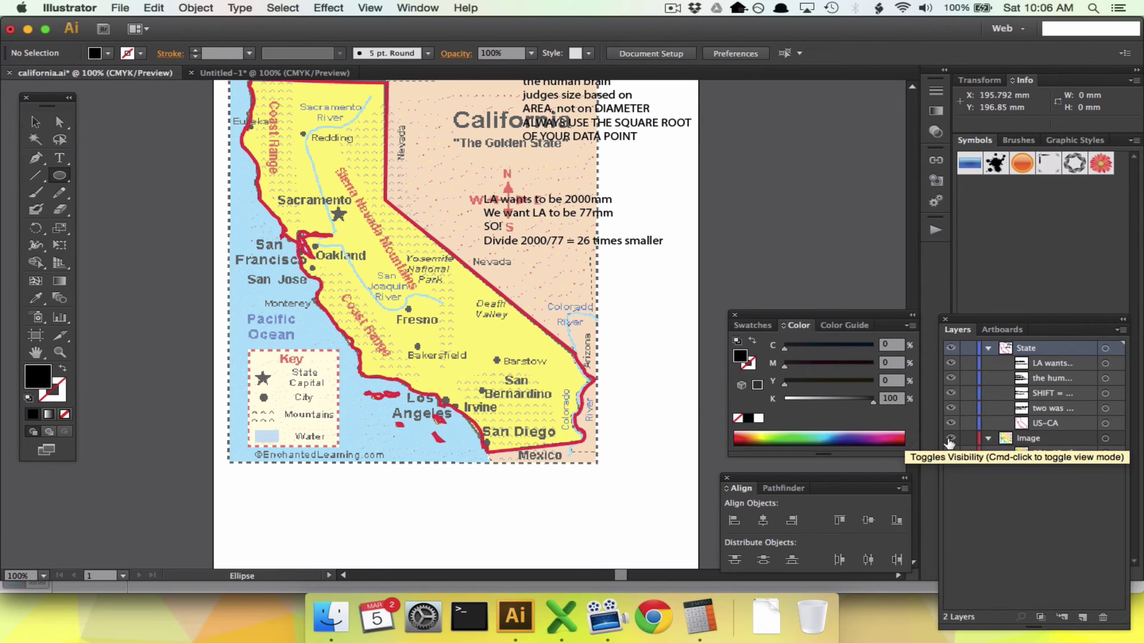
Add a new layer named 'City Bubbles' at the top of the stack.
click(1083, 619)
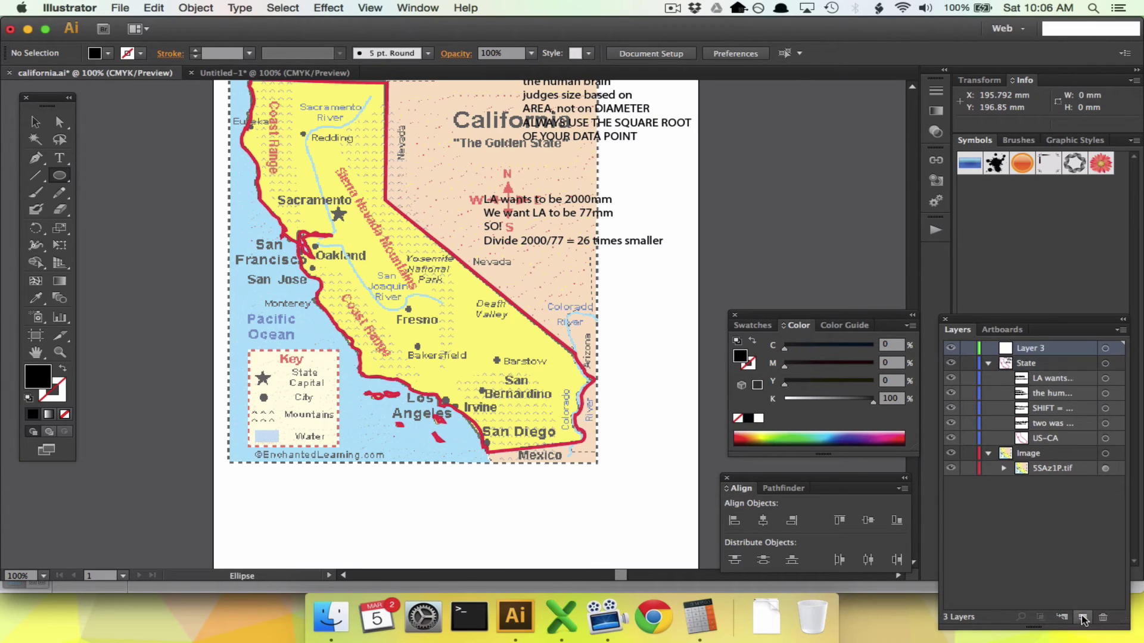
double_click(1037, 348)
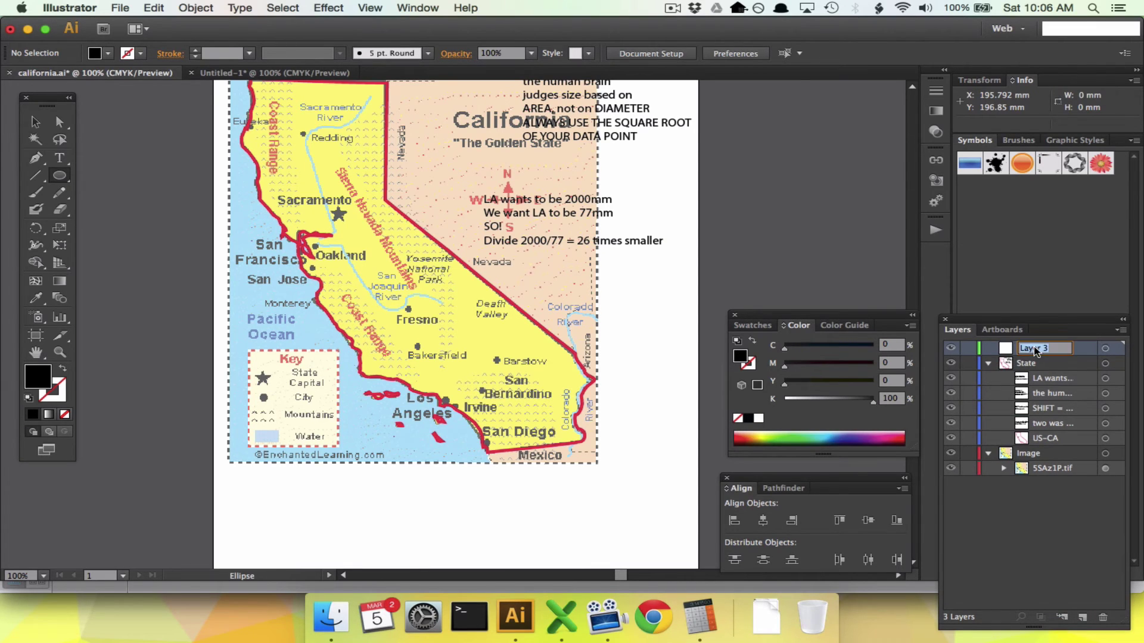
text(City Bubbles)
key(Return)
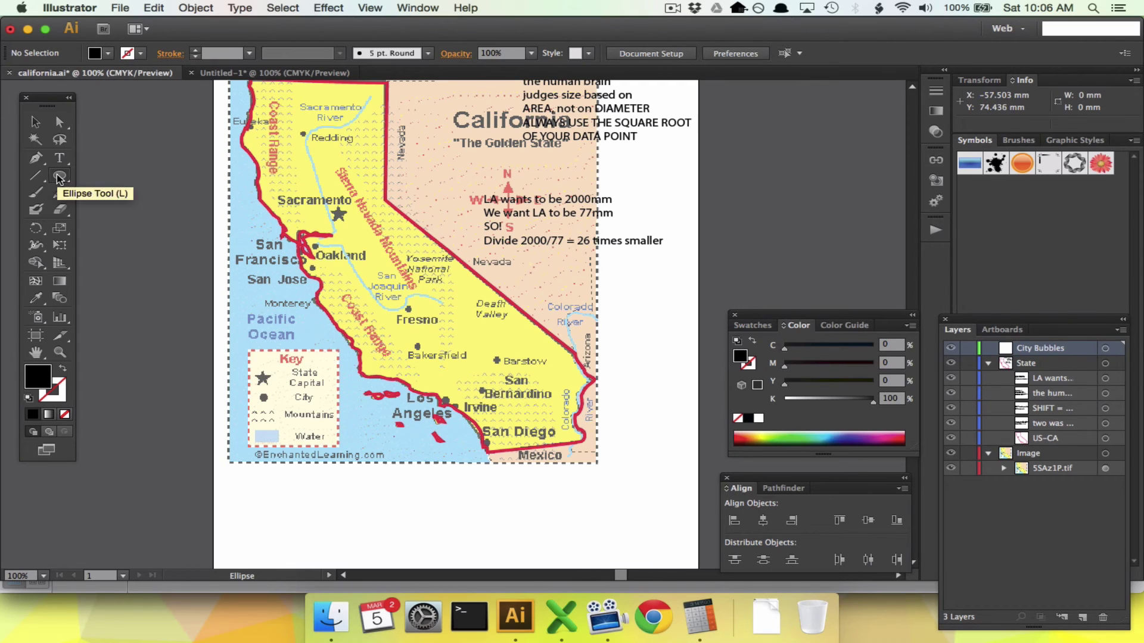
scroll(384, 405, up, 2)
scroll(384, 405, up, 5)
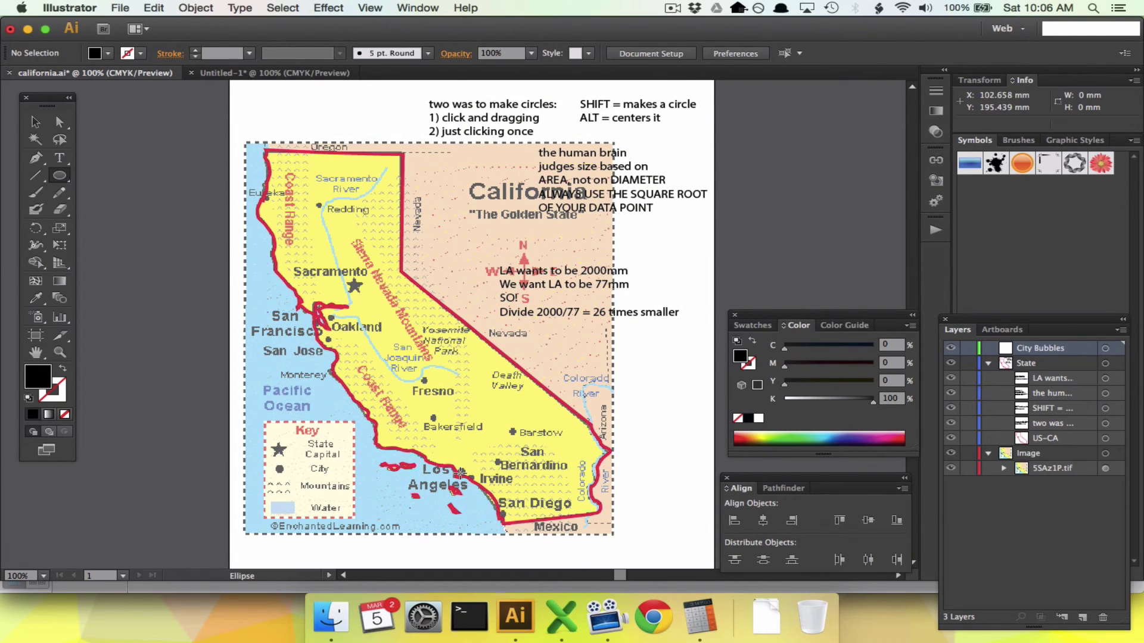
Draw a 76.923 mm circle on Los Angeles using the E2 diameter from Excel.
click(461, 474)
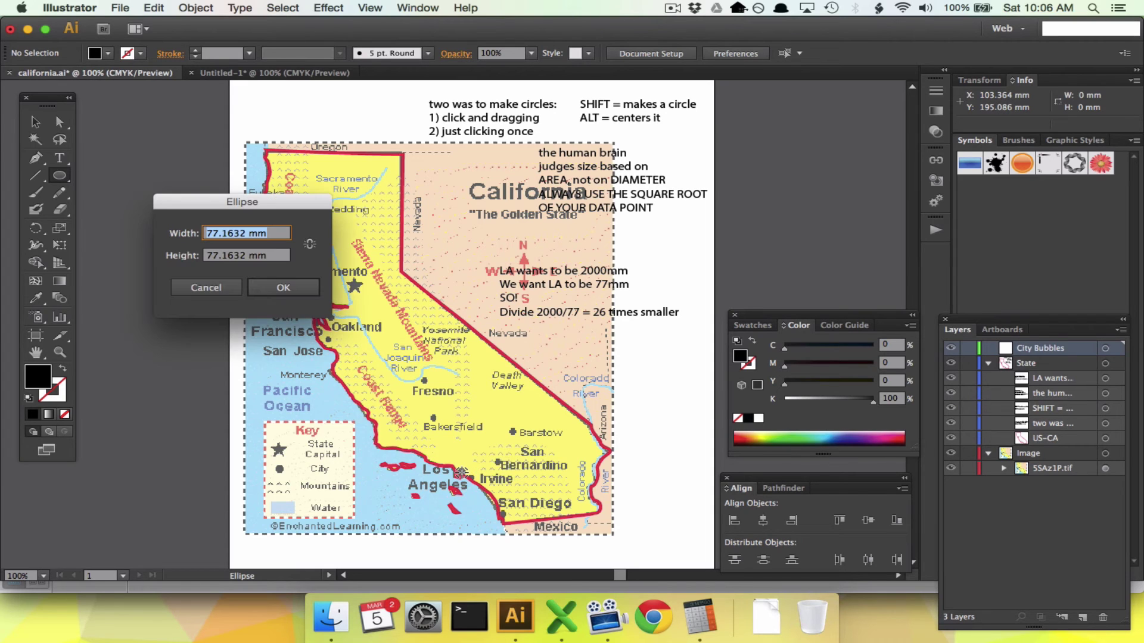
key(super+Tab)
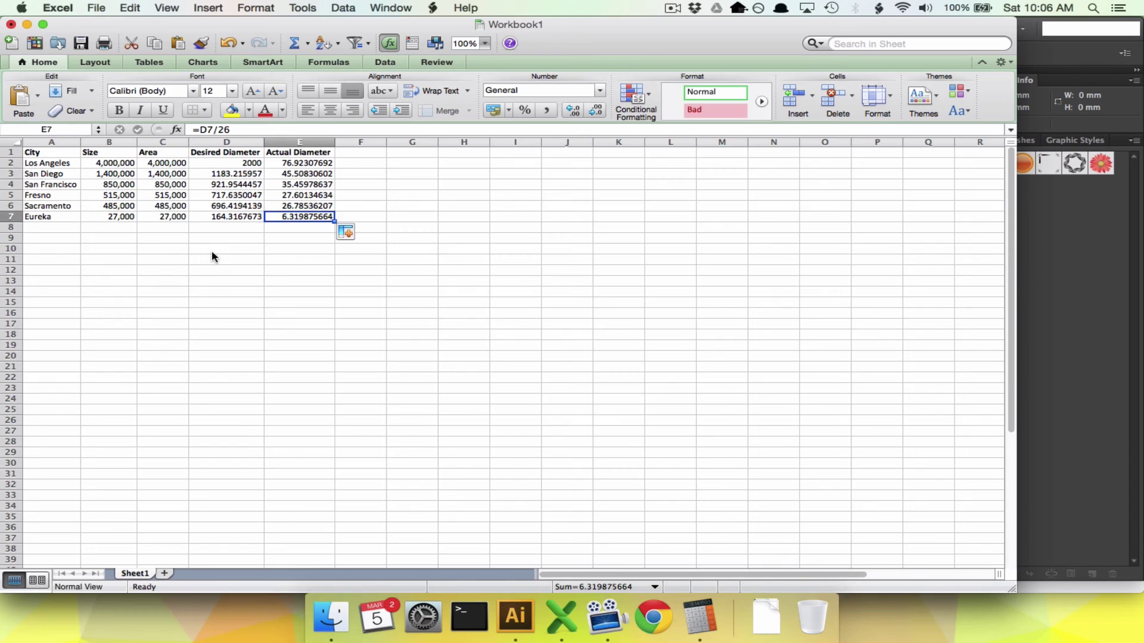
click(286, 164)
key(super+c)
key(super+Tab)
key(super+v)
key(Tab)
key(super+v)
click(288, 288)
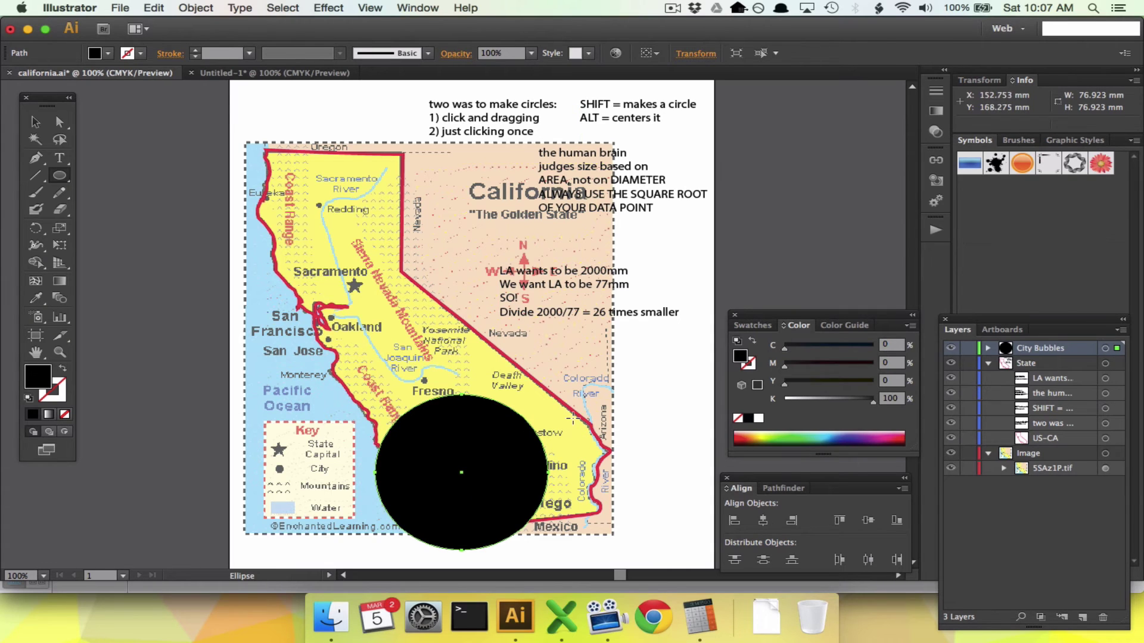
Look up the San Diego diameter next in the Excel table.
key(super+Tab)
key(Down)
key(super+Tab)
scroll(460, 411, down, 2)
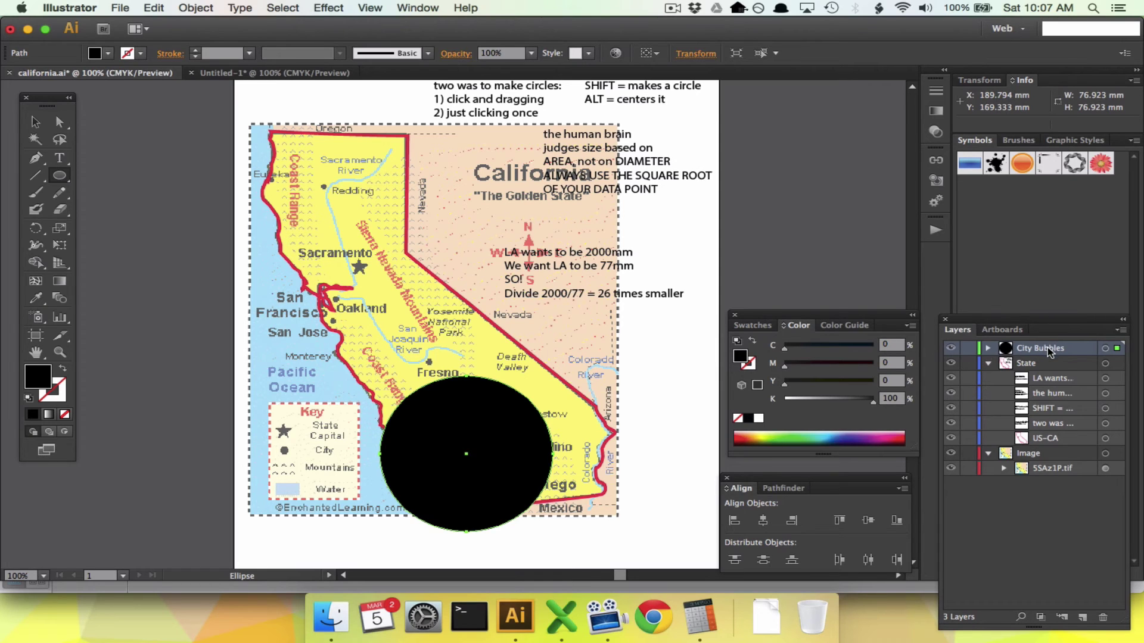
Set the Los Angeles circle to 40% opacity.
click(531, 53)
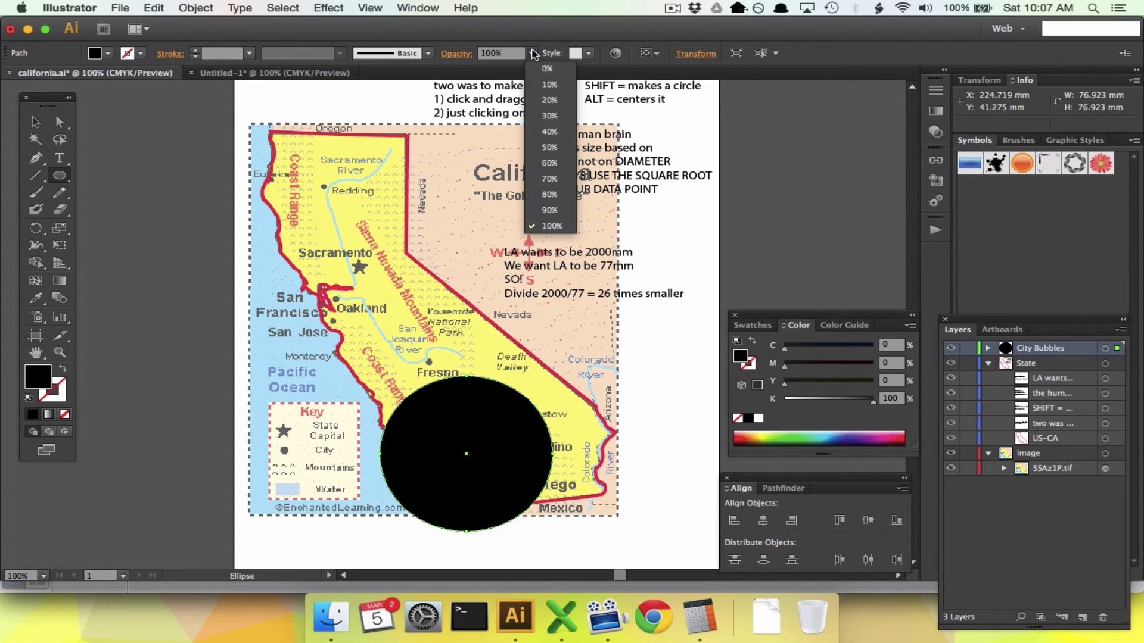
click(552, 131)
scroll(508, 417, down, 5)
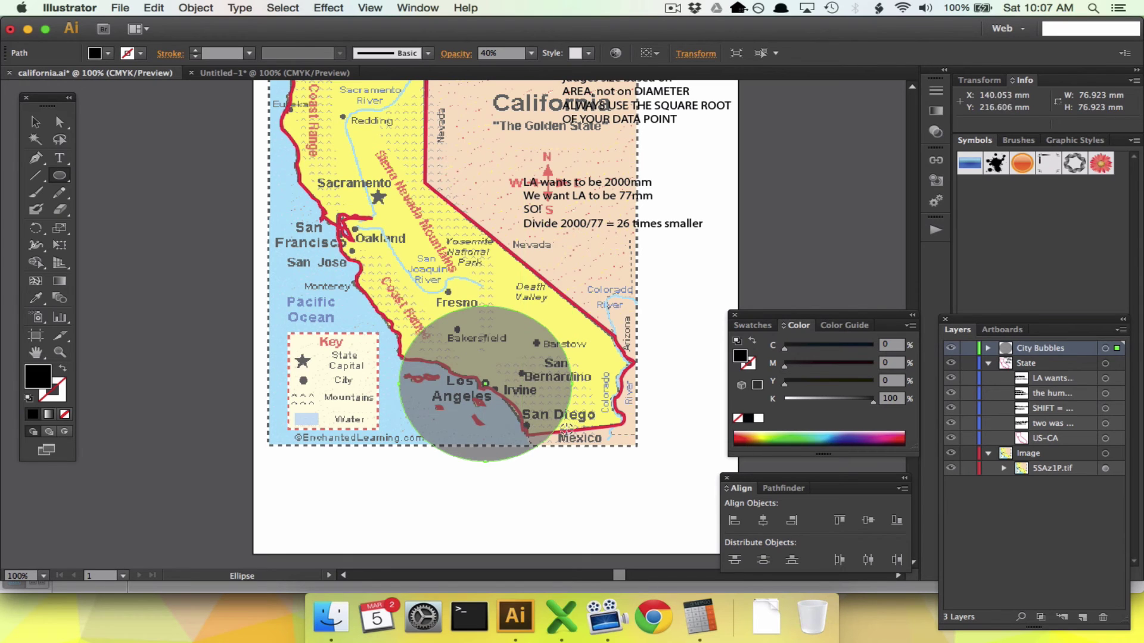
Draw a 45.5 mm circle on San Diego at 40% opacity.
click(522, 425)
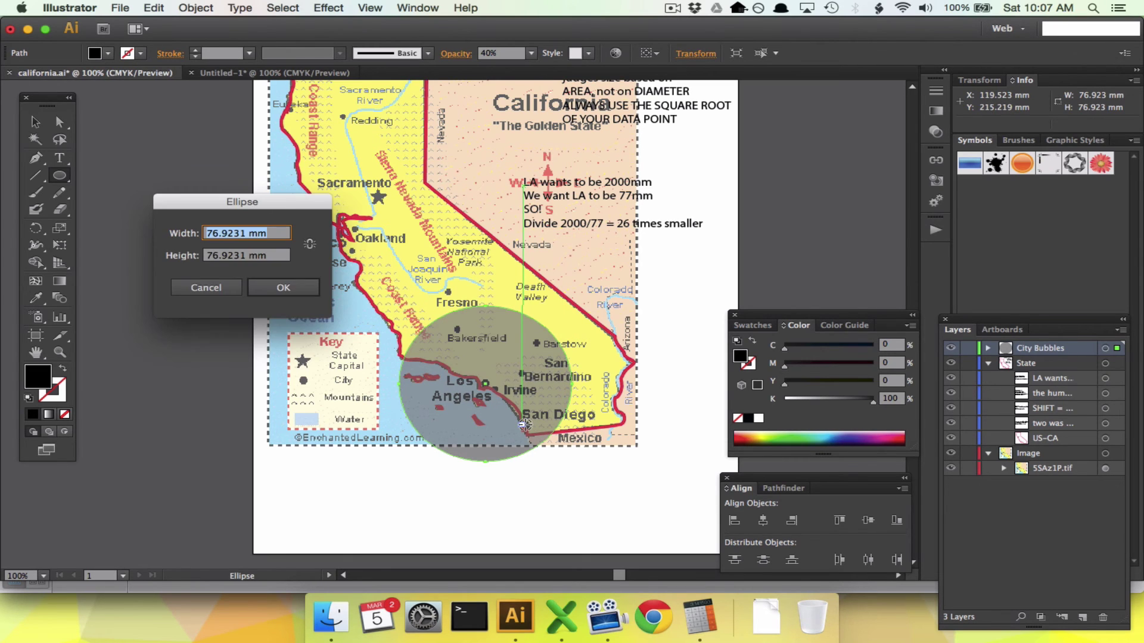
key(super+Tab)
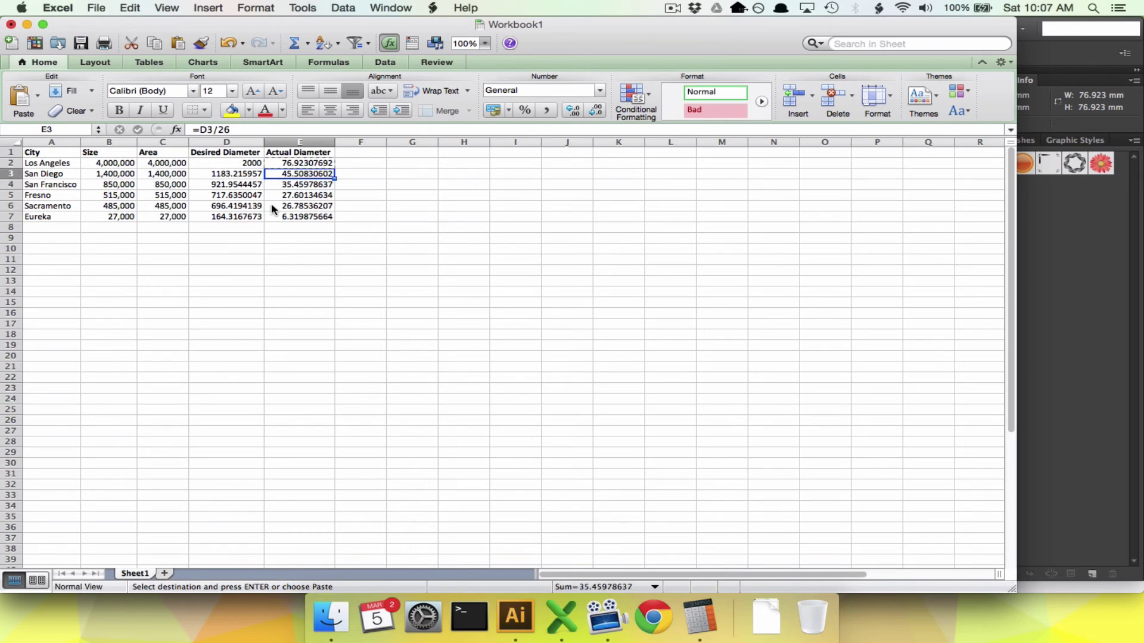
key(super+Tab)
text(45.5)
key(Tab)
text(45.5)
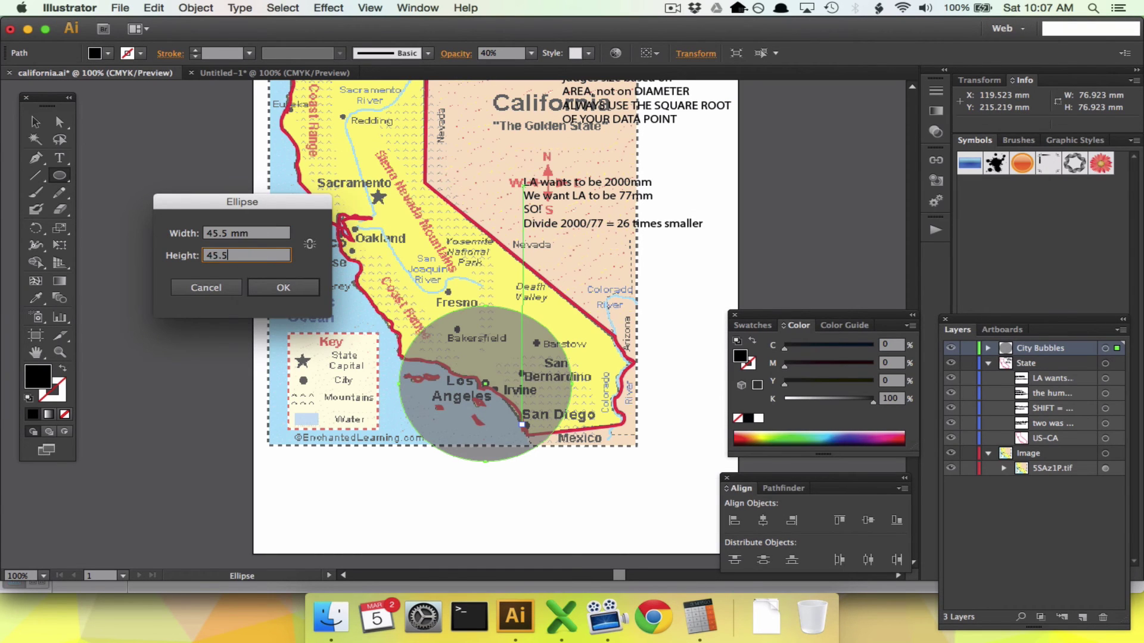
click(280, 286)
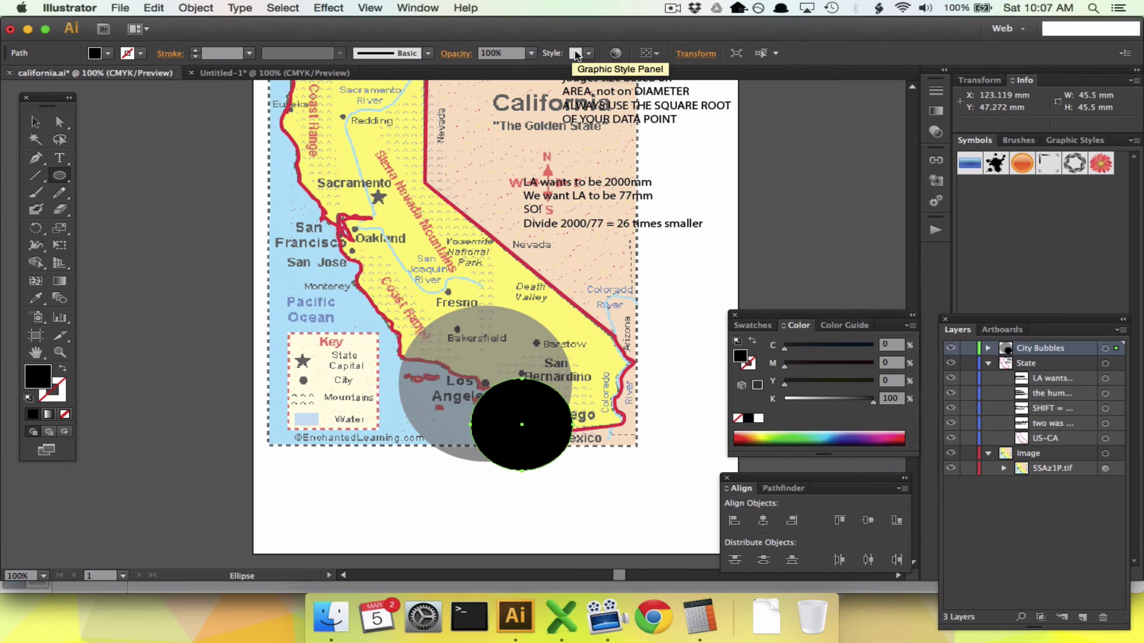
click(531, 53)
click(549, 131)
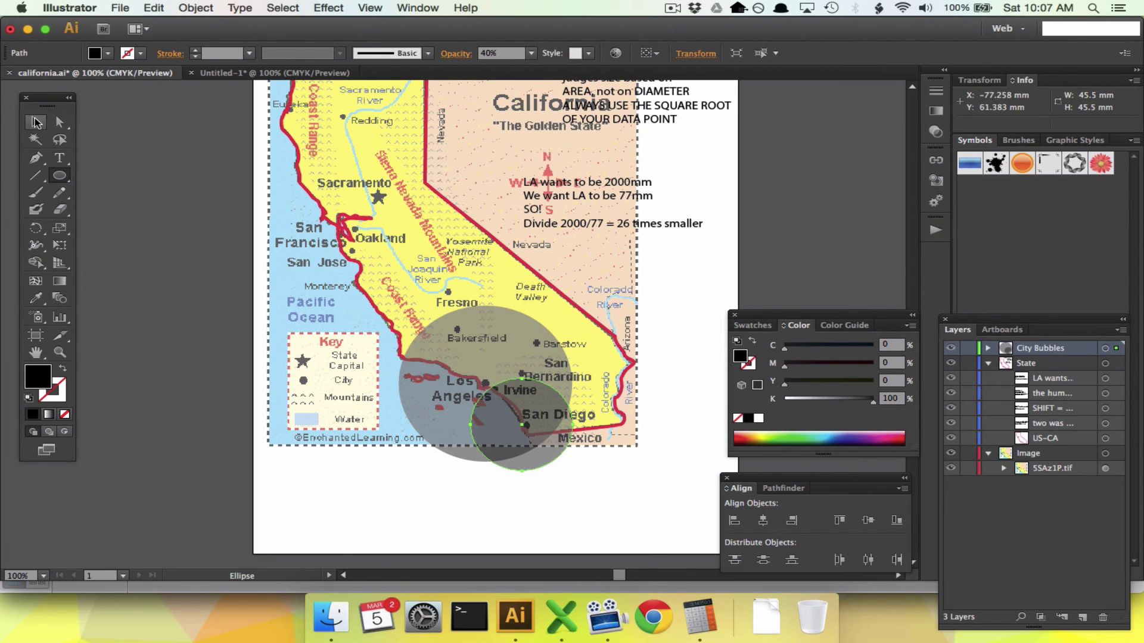
Draw the San Francisco circle (width 45.5, height 35.5) at 40% opacity.
click(35, 124)
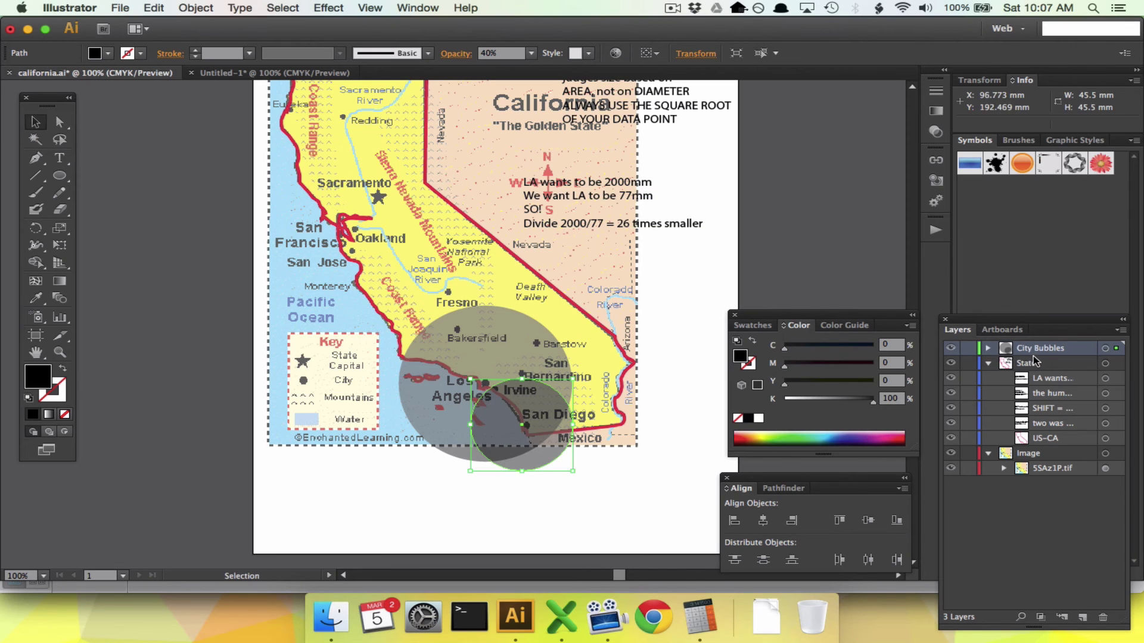
key(super+Tab)
key(Down)
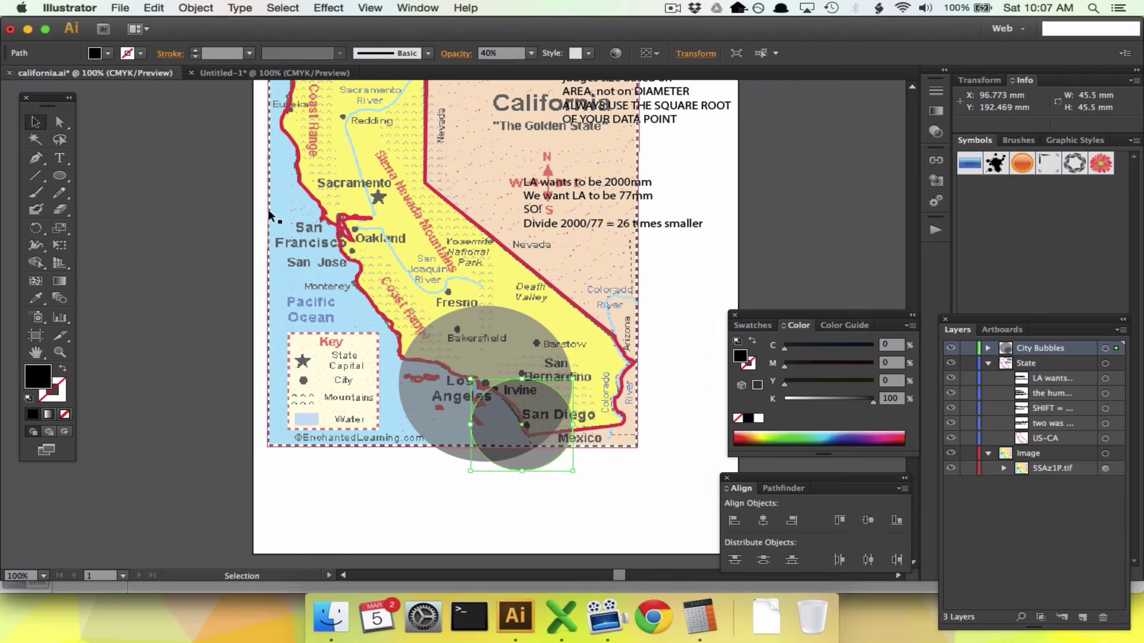
click(60, 176)
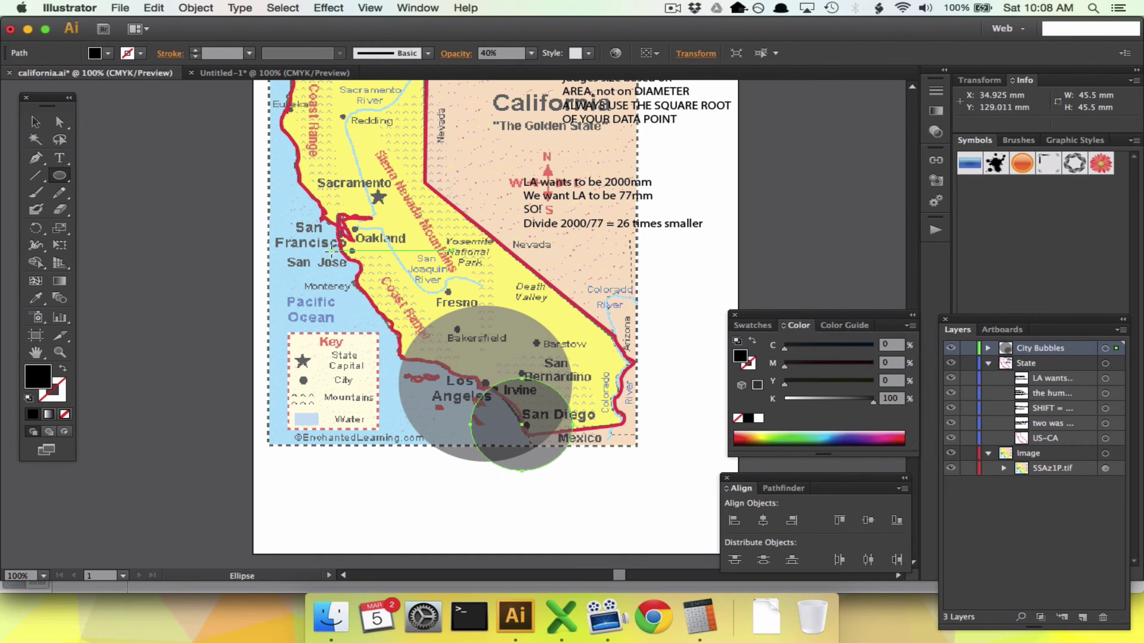
click(340, 227)
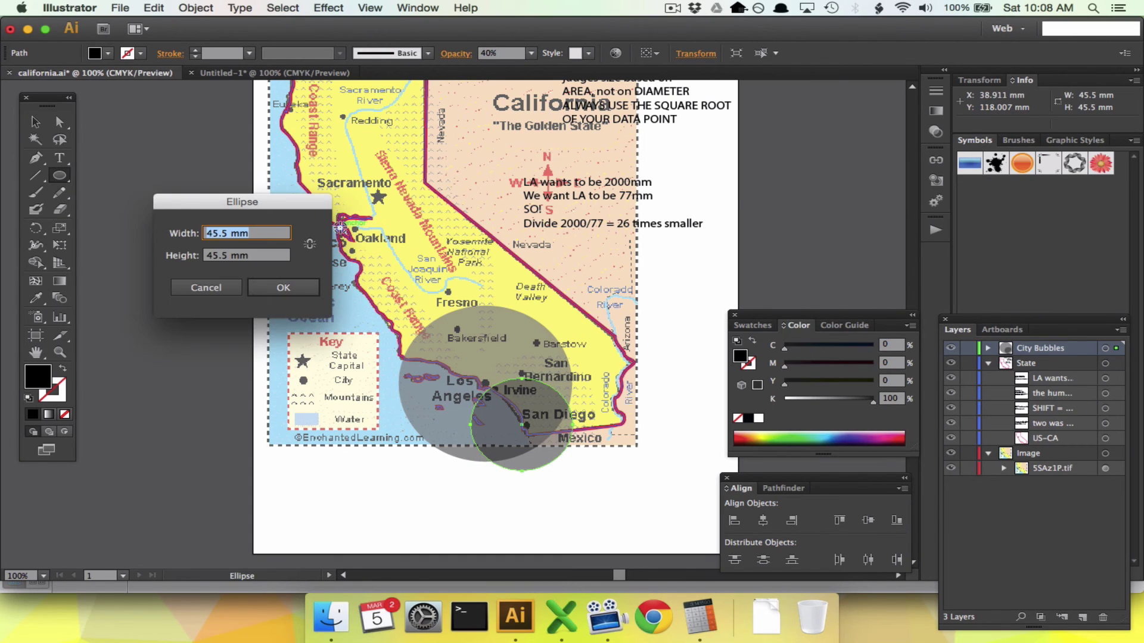
text(45.5)
key(Tab)
text(35.5)
key(Return)
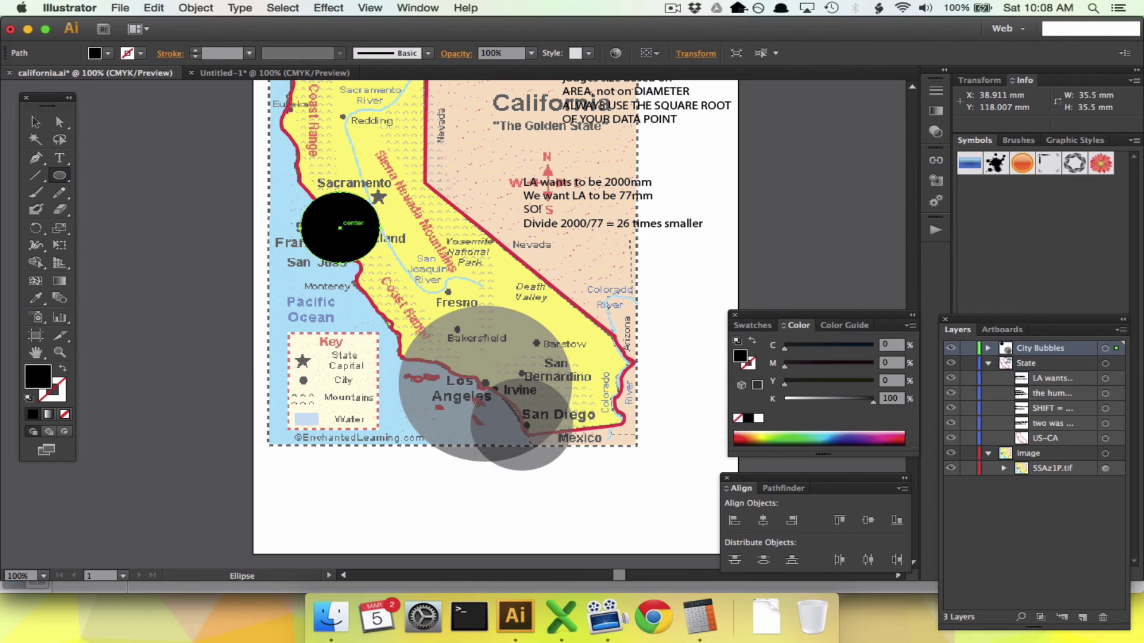
click(531, 53)
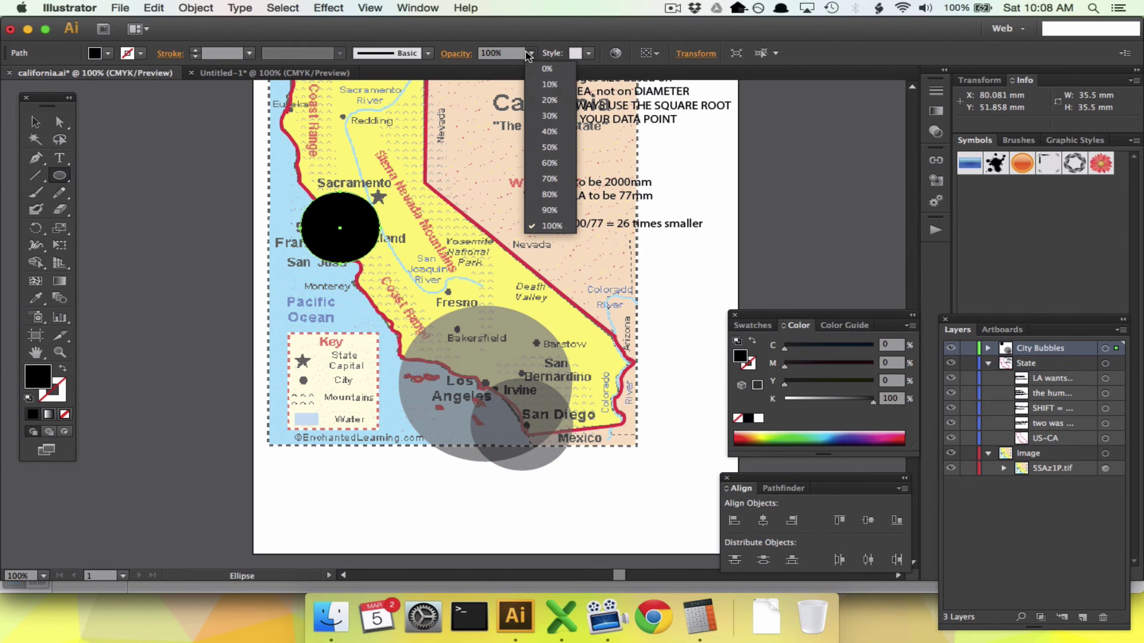
click(552, 132)
Draw a 28 mm circle on Fresno at 40% opacity.
key(super+Tab)
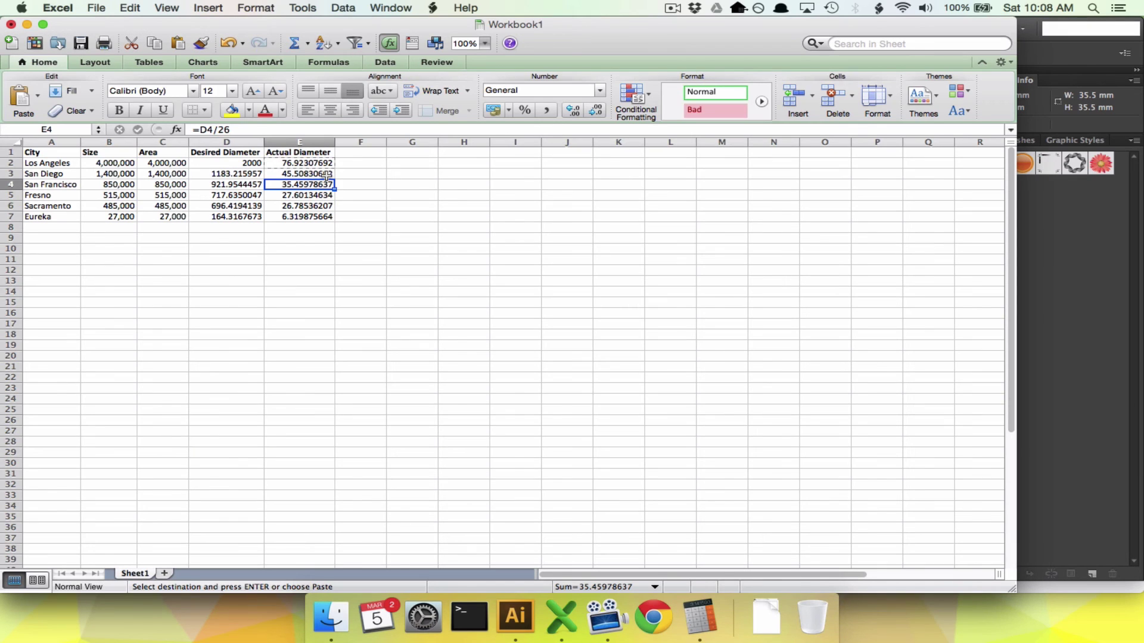
key(Down)
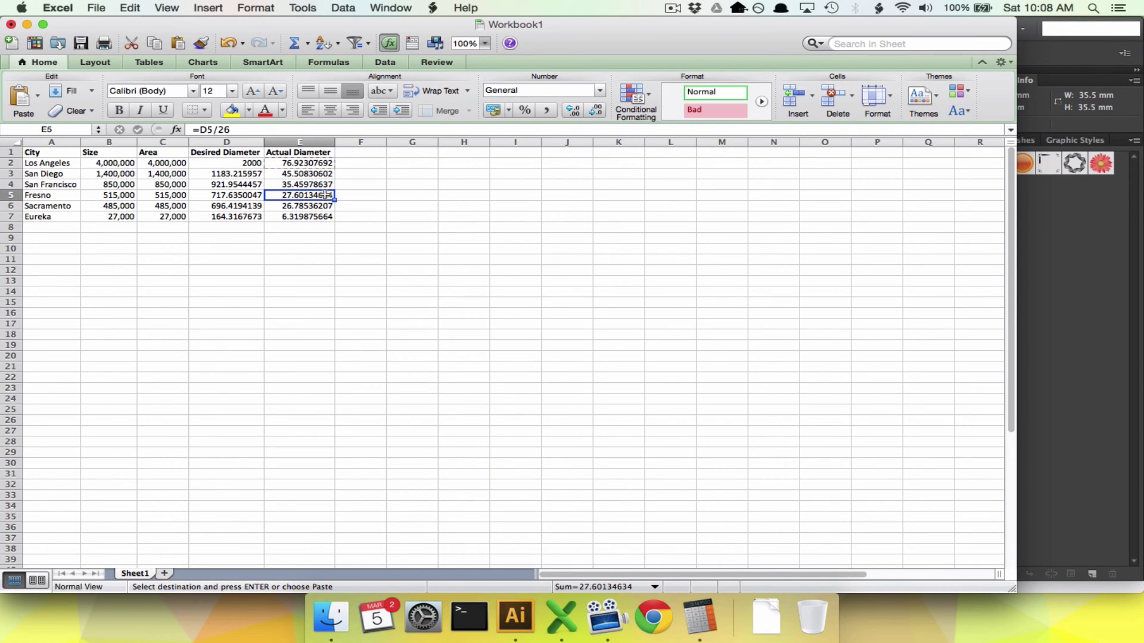
key(super+Tab)
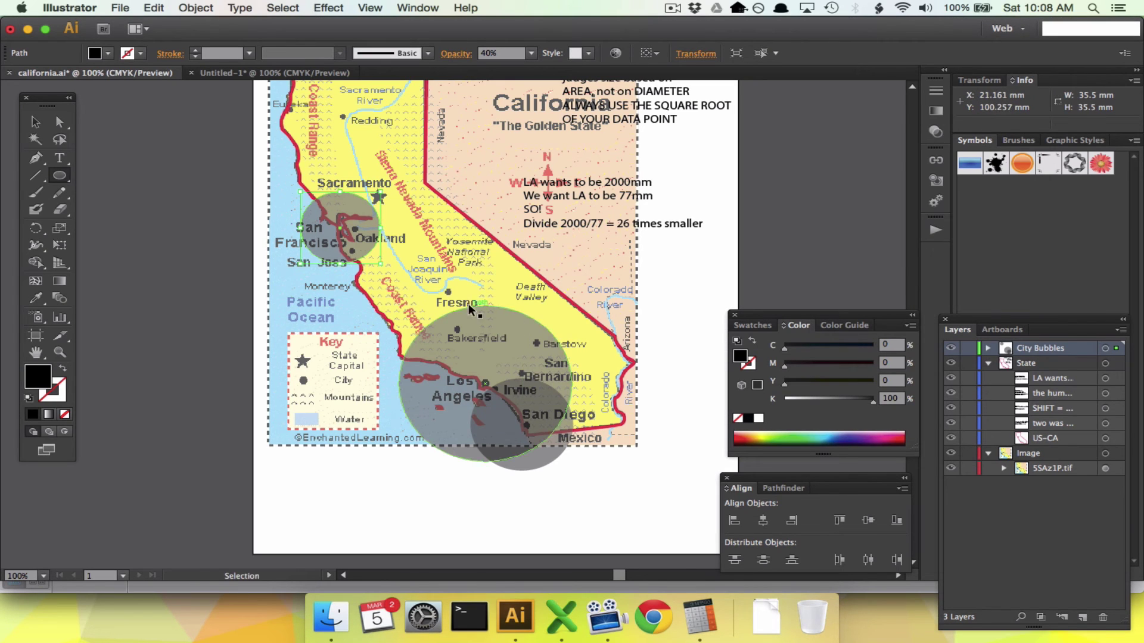
click(448, 292)
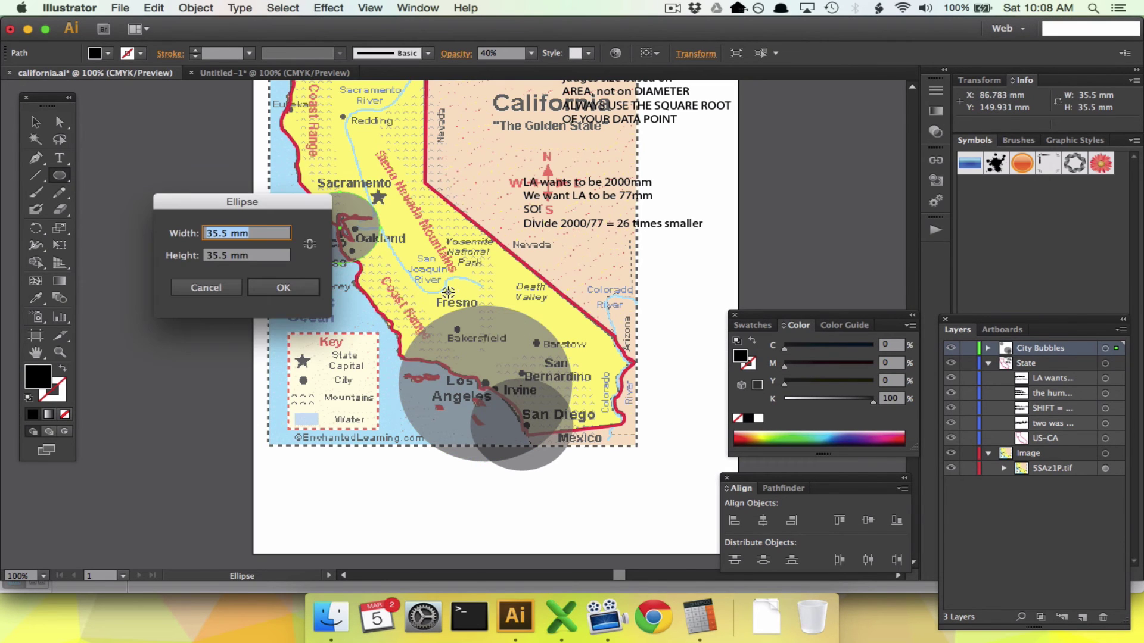
text(28)
key(Tab)
text(28)
key(Tab)
key(Tab)
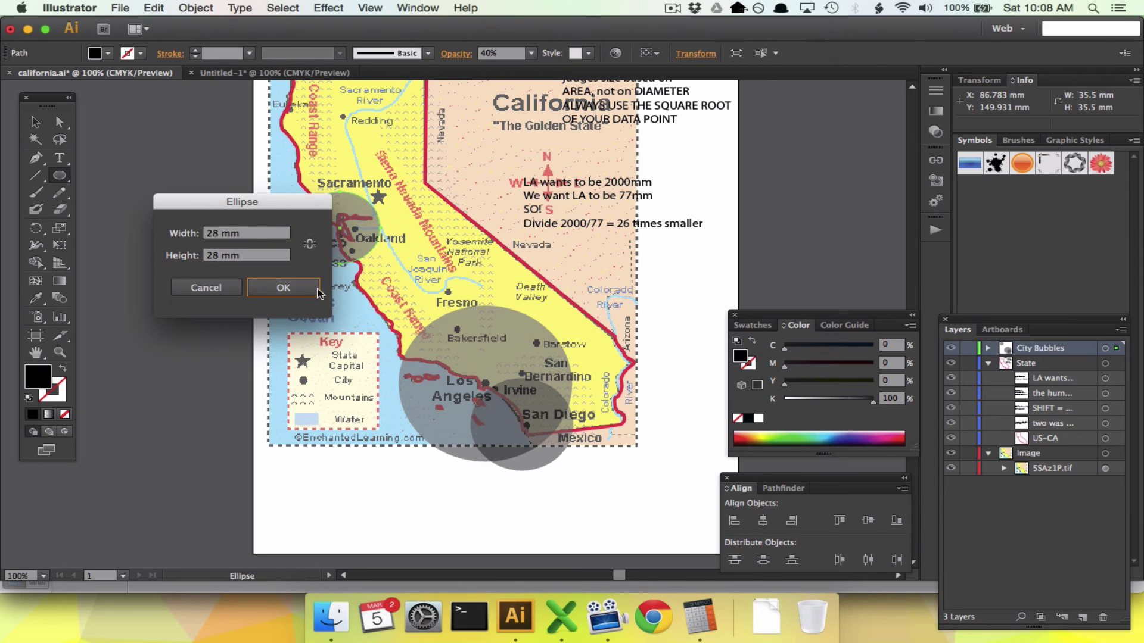
click(295, 292)
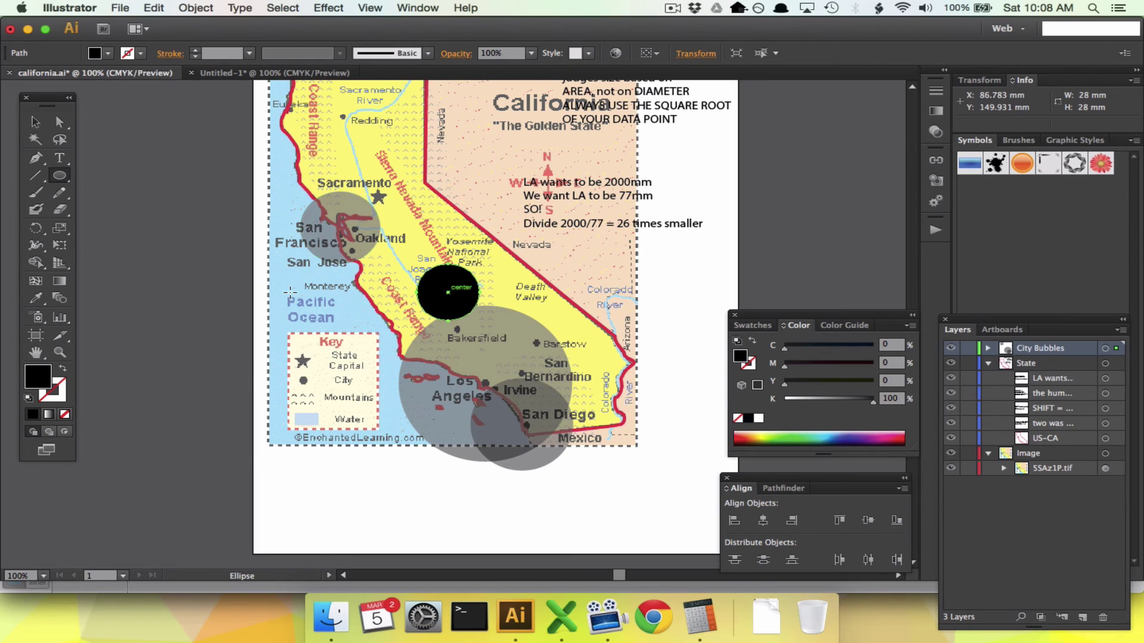
click(531, 53)
click(557, 126)
Draw a 27 mm circle on Sacramento.
key(super+Tab)
key(Down)
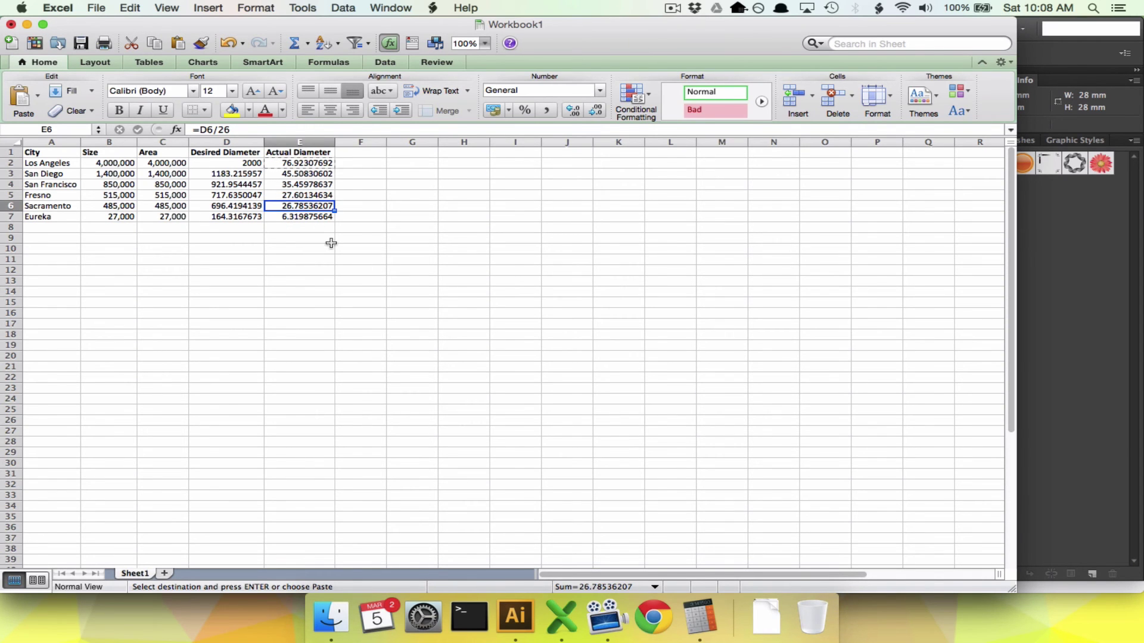
key(super+Tab)
scroll(361, 239, up, 3)
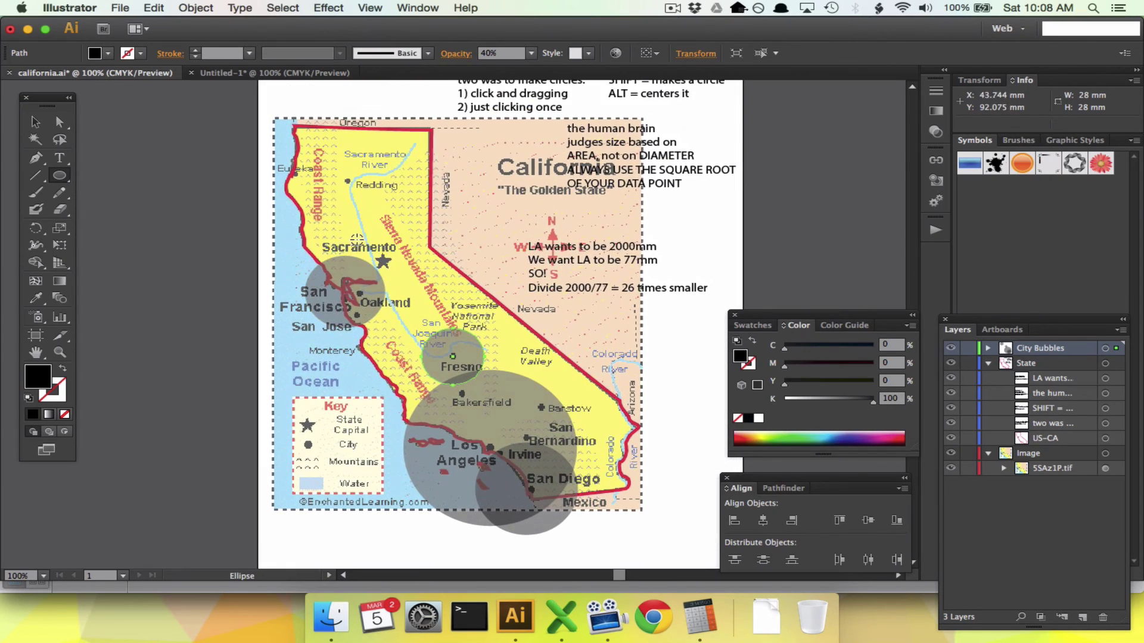
click(383, 260)
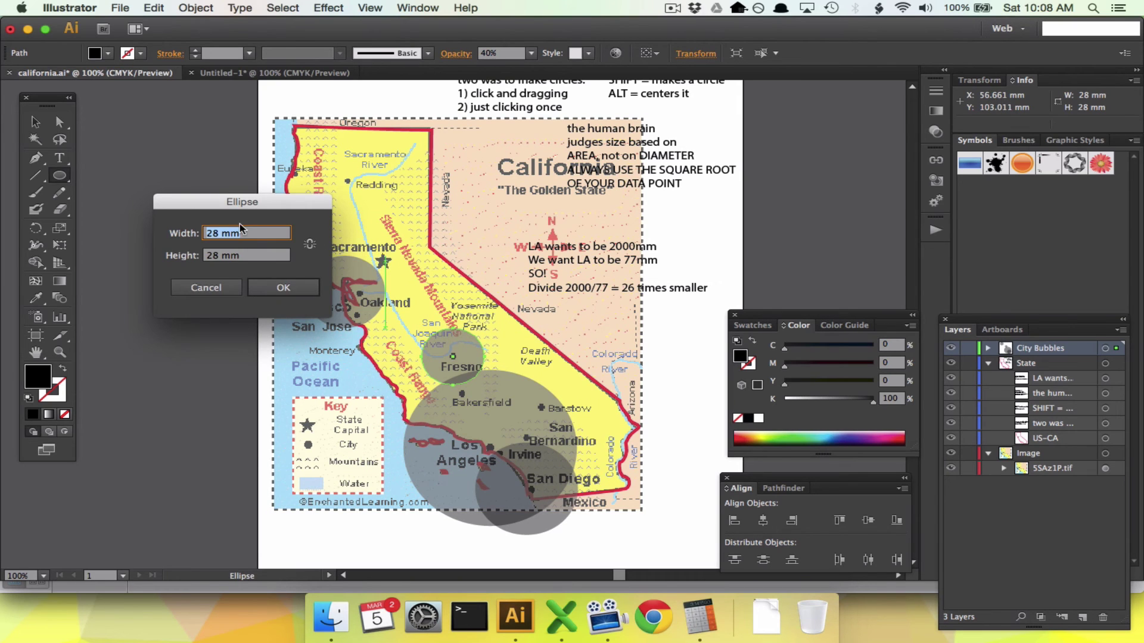
text(27)
key(Tab)
text(27)
key(Return)
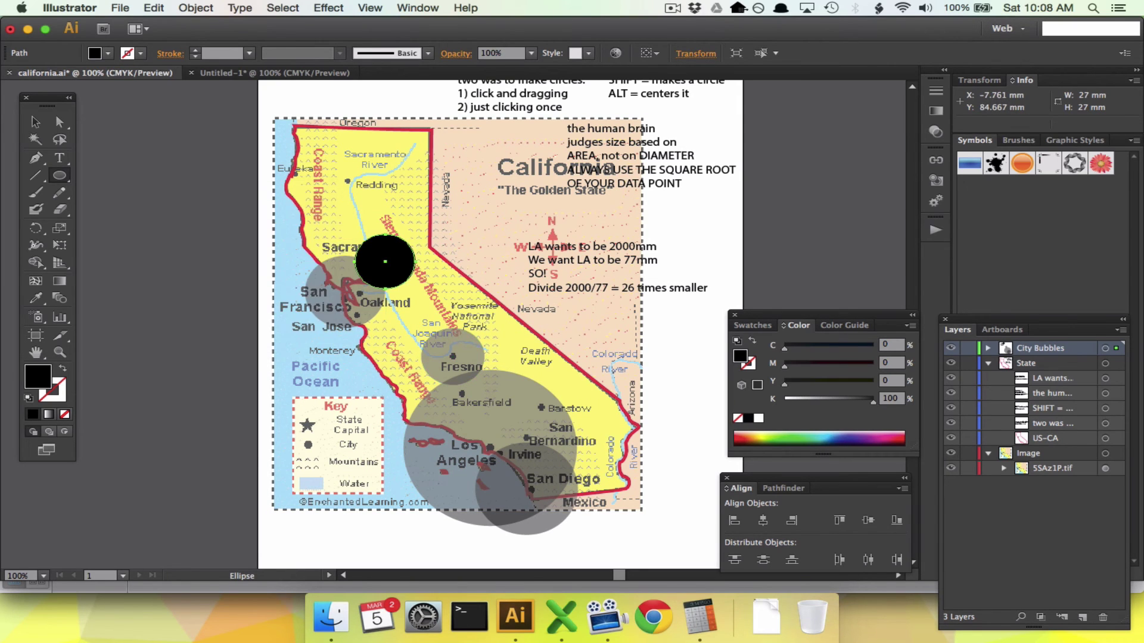
Draw a 6.3 mm circle on Eureka at 40% opacity.
key(super+Tab)
key(Down)
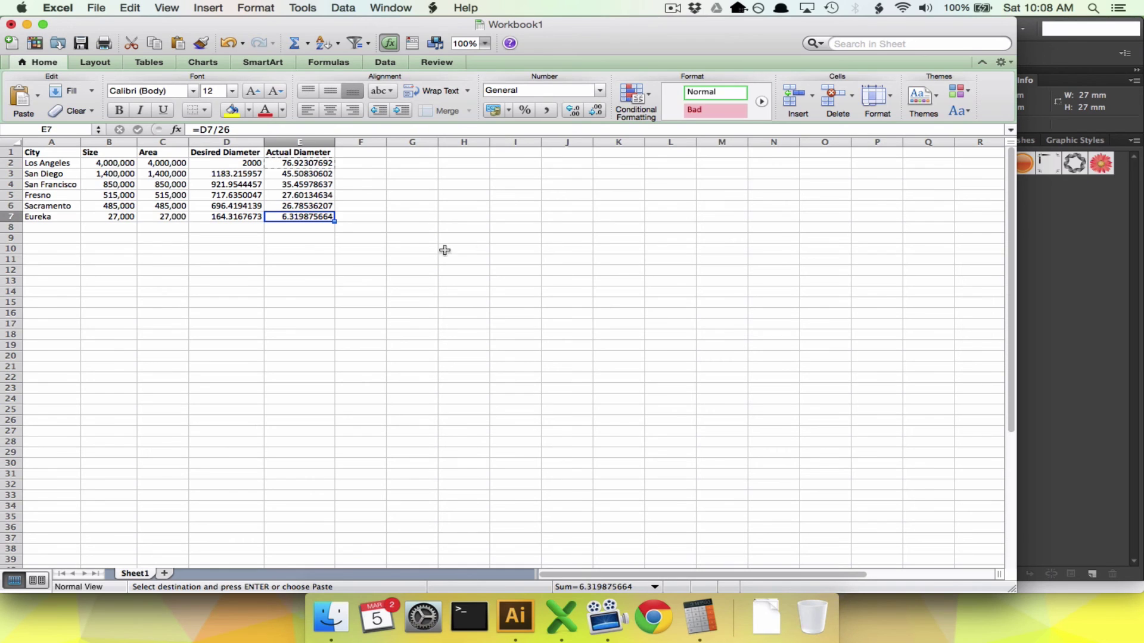
key(super+Tab)
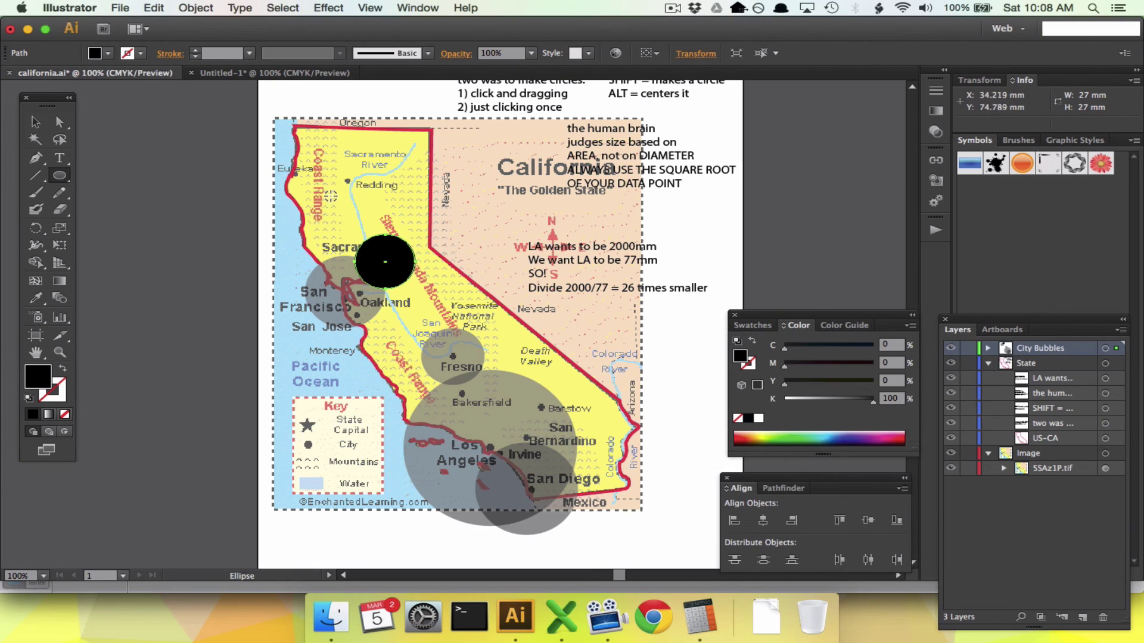
click(294, 173)
text(6.3)
key(Tab)
text(6)
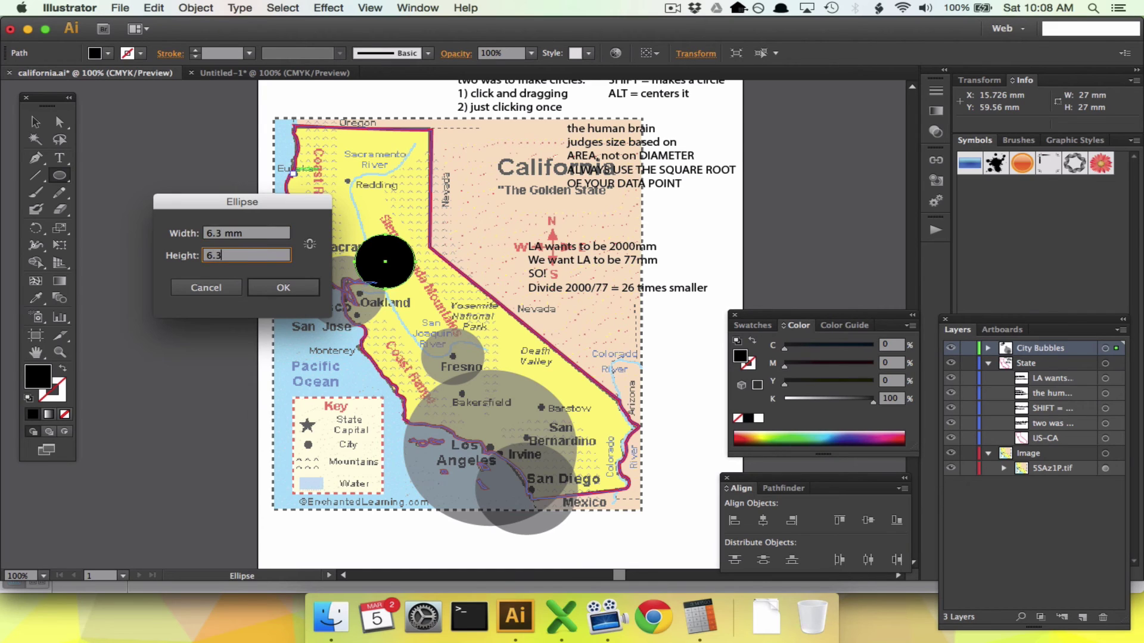
text(.3)
key(Return)
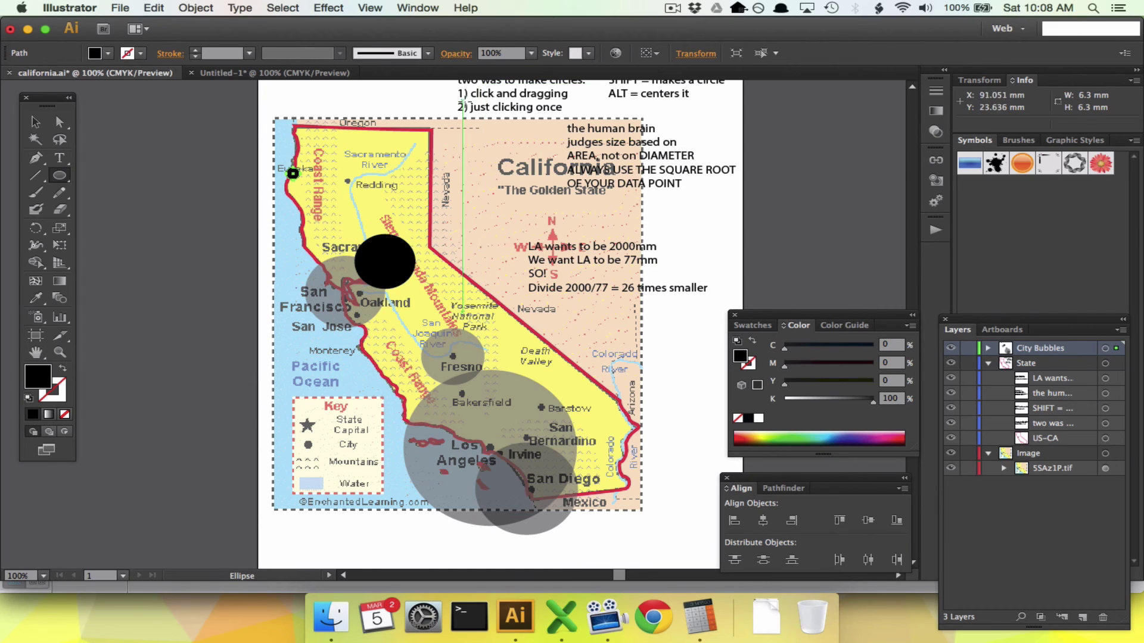
click(531, 53)
click(554, 131)
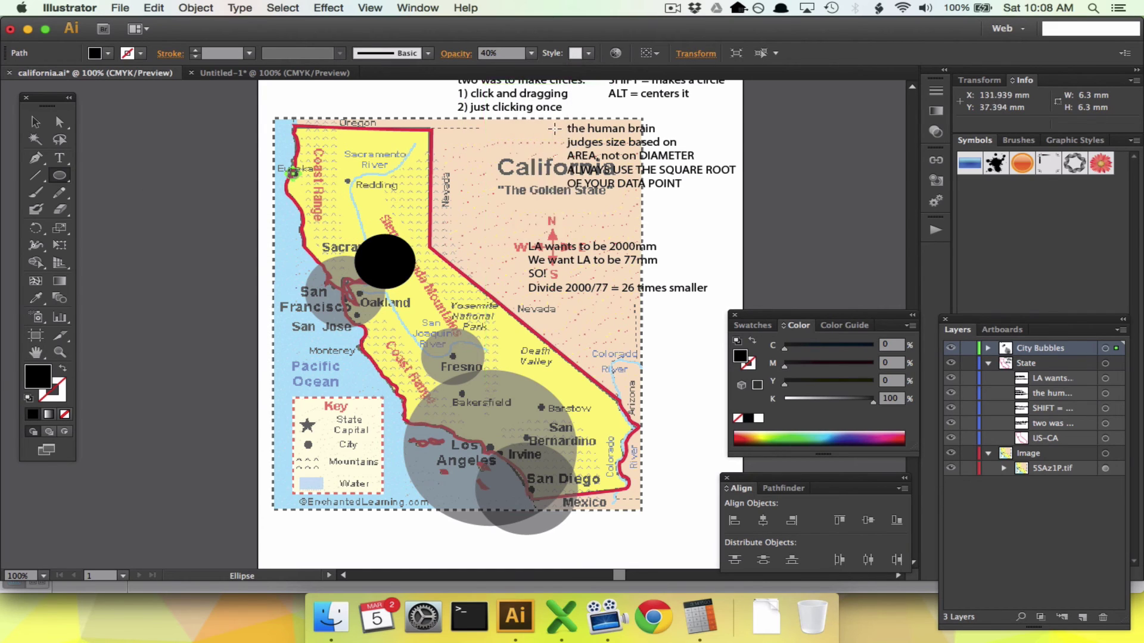
Set the Sacramento circle to 40% opacity.
click(36, 122)
click(373, 268)
click(531, 53)
click(545, 132)
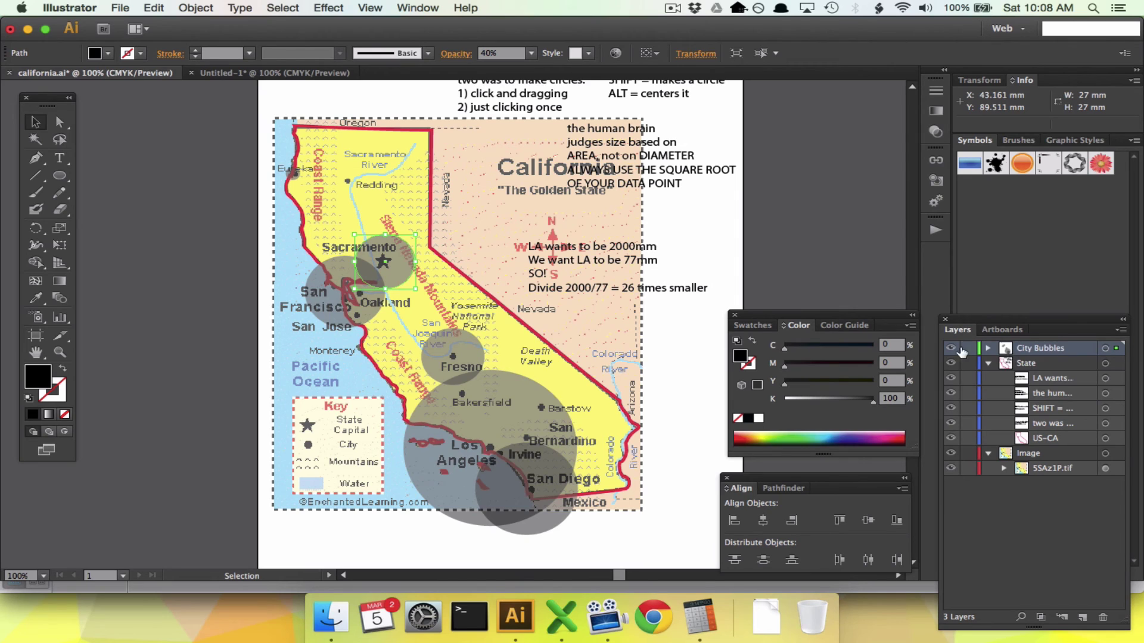
Expand the City Bubbles layer, hide the Image layer's map, and deselect everything.
click(990, 349)
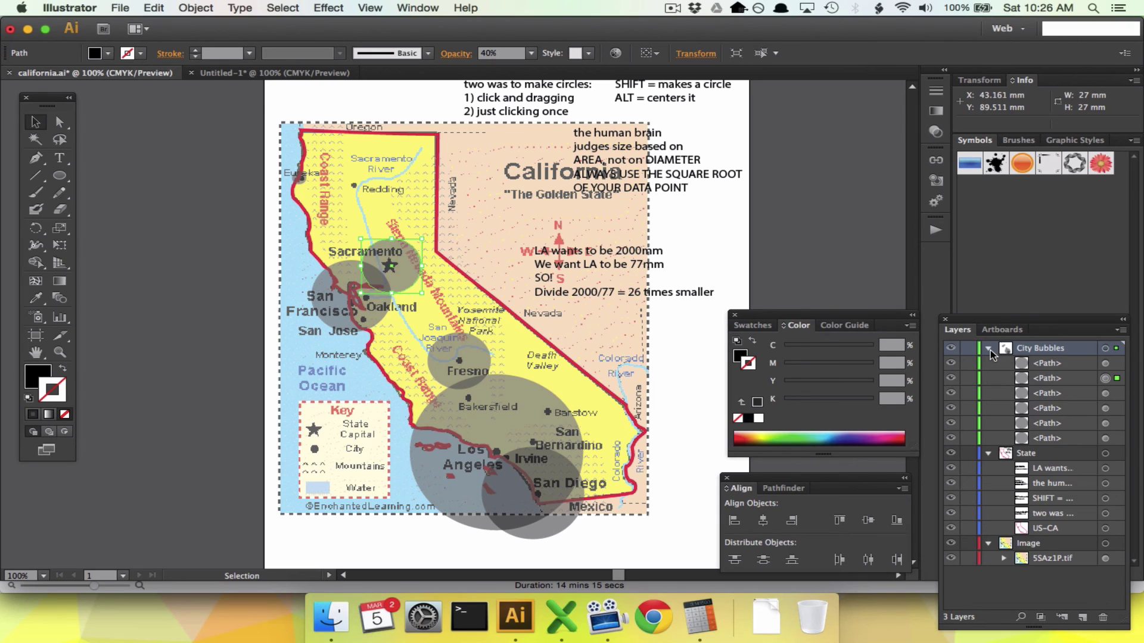
click(951, 544)
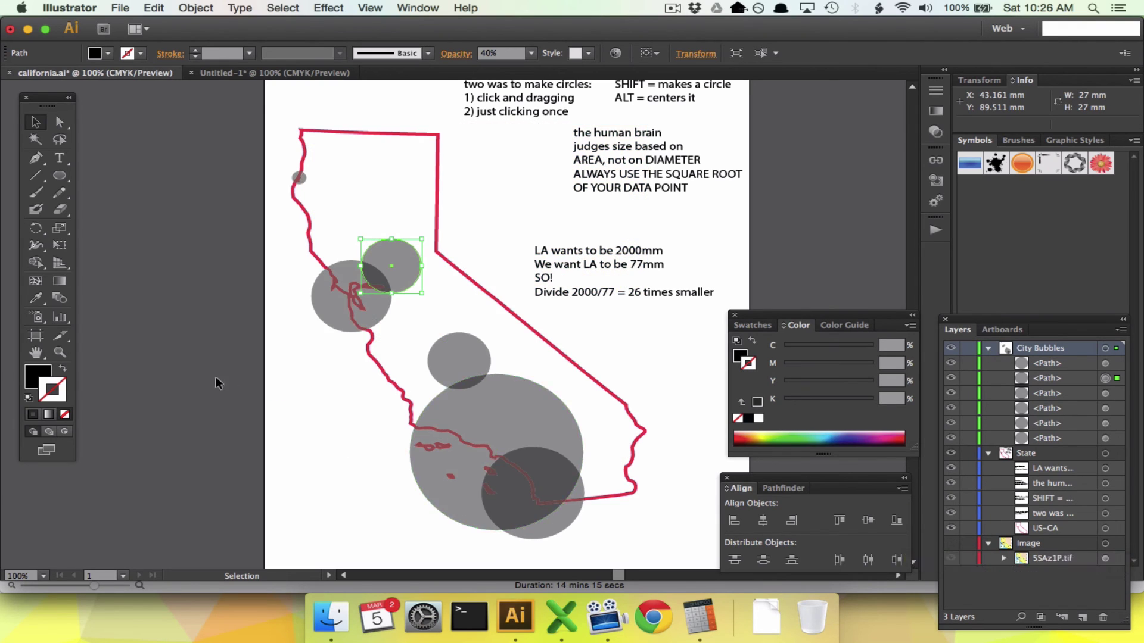
click(277, 434)
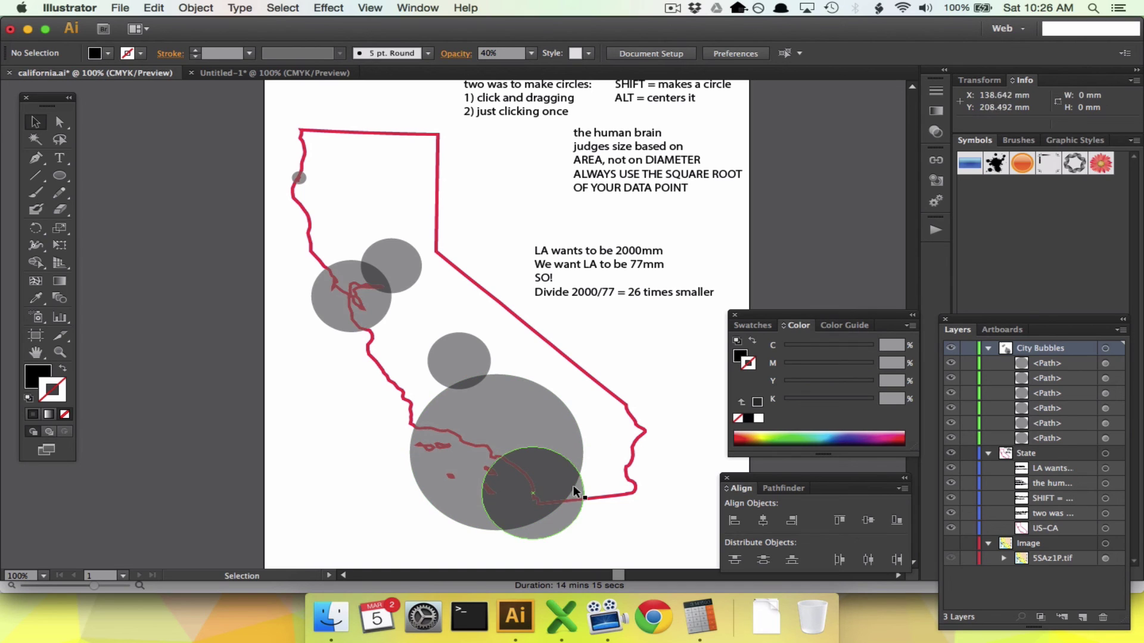
Select all six city circles and set their opacity to 100%.
click(556, 517)
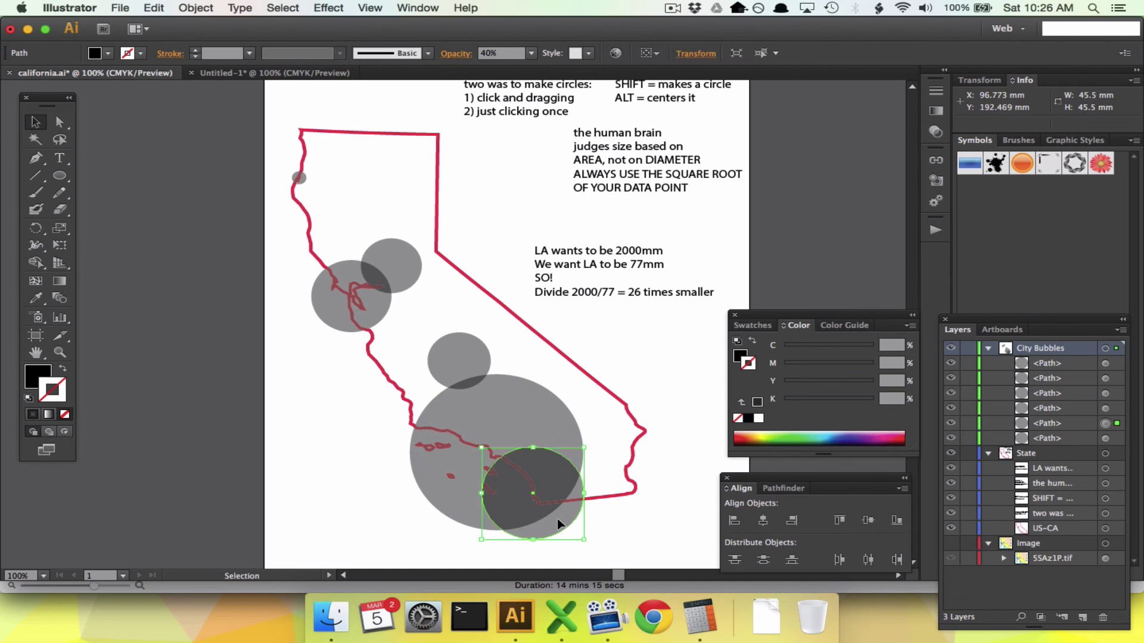
shift+click(504, 413)
shift+click(465, 339)
shift+click(323, 292)
shift+click(396, 256)
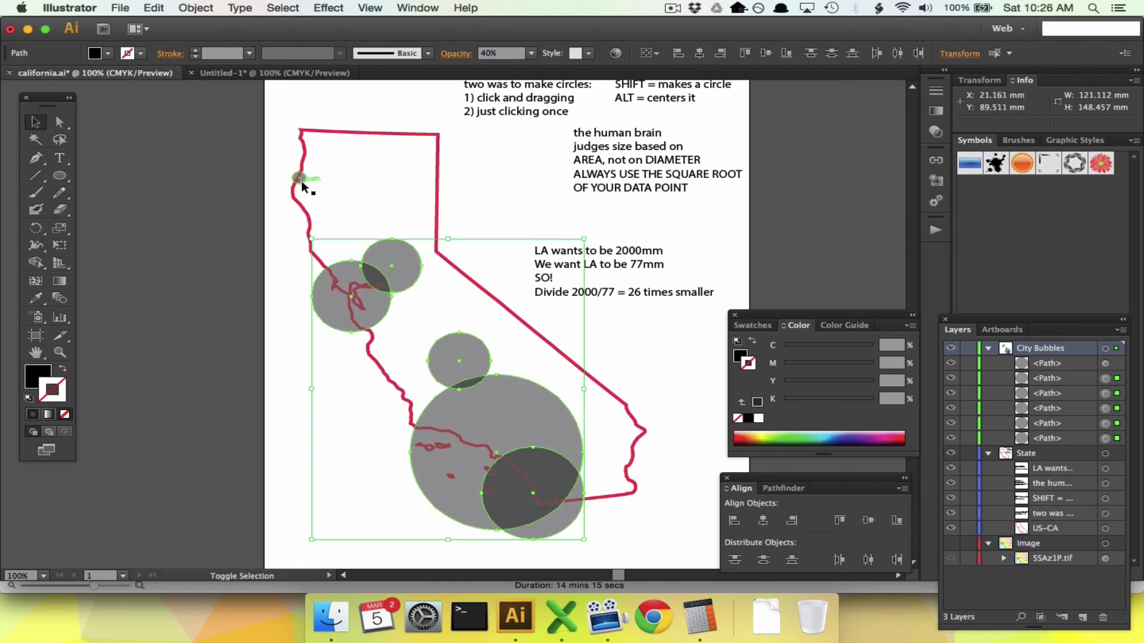
shift+click(299, 178)
click(530, 54)
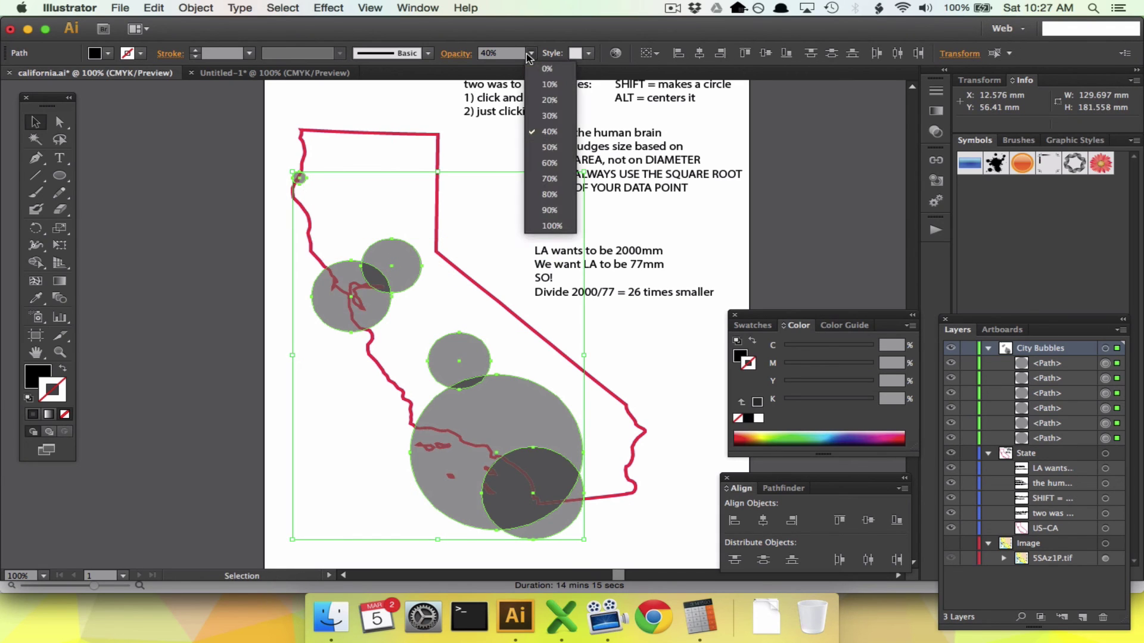
click(553, 226)
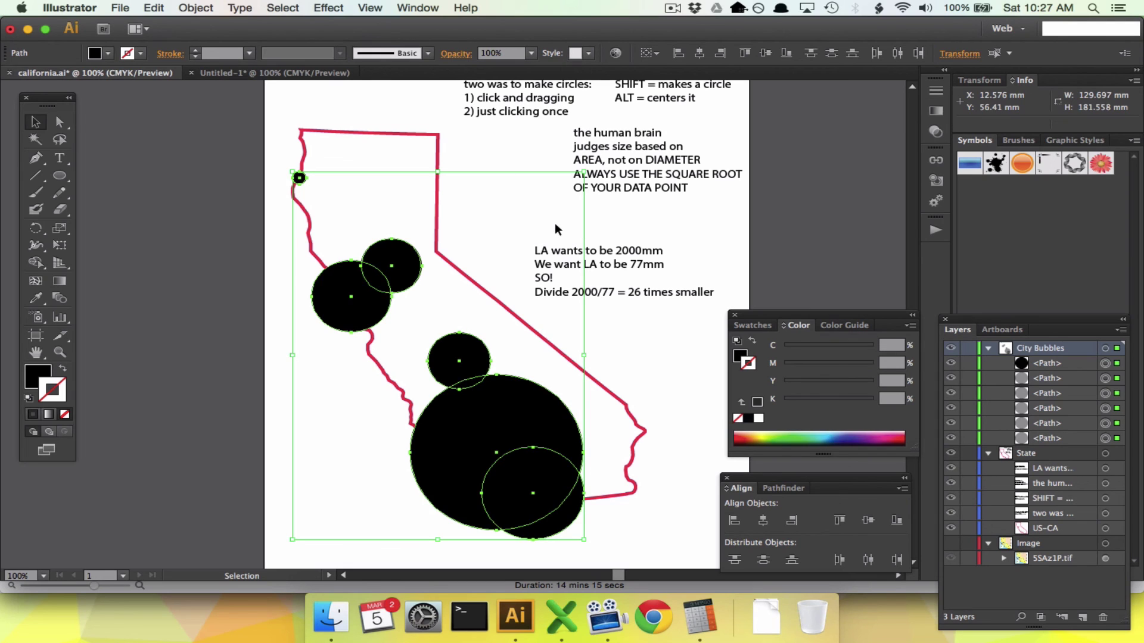
click(369, 155)
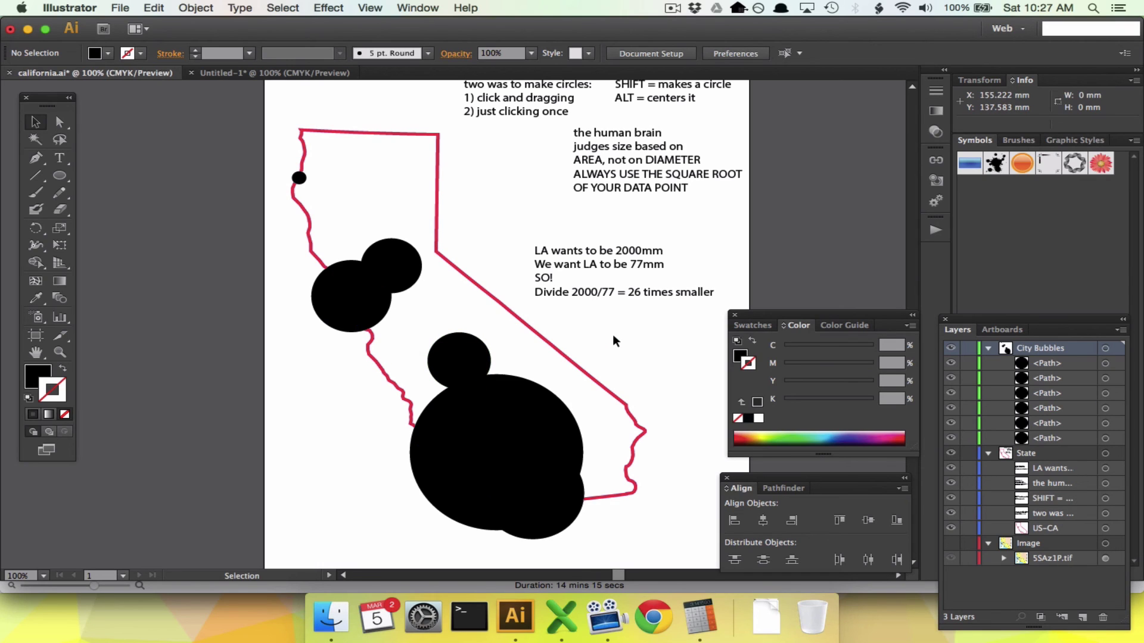
Select each of the six city bubbles in turn from their Layers panel target circles.
click(1105, 362)
click(1105, 378)
click(1106, 394)
click(1106, 409)
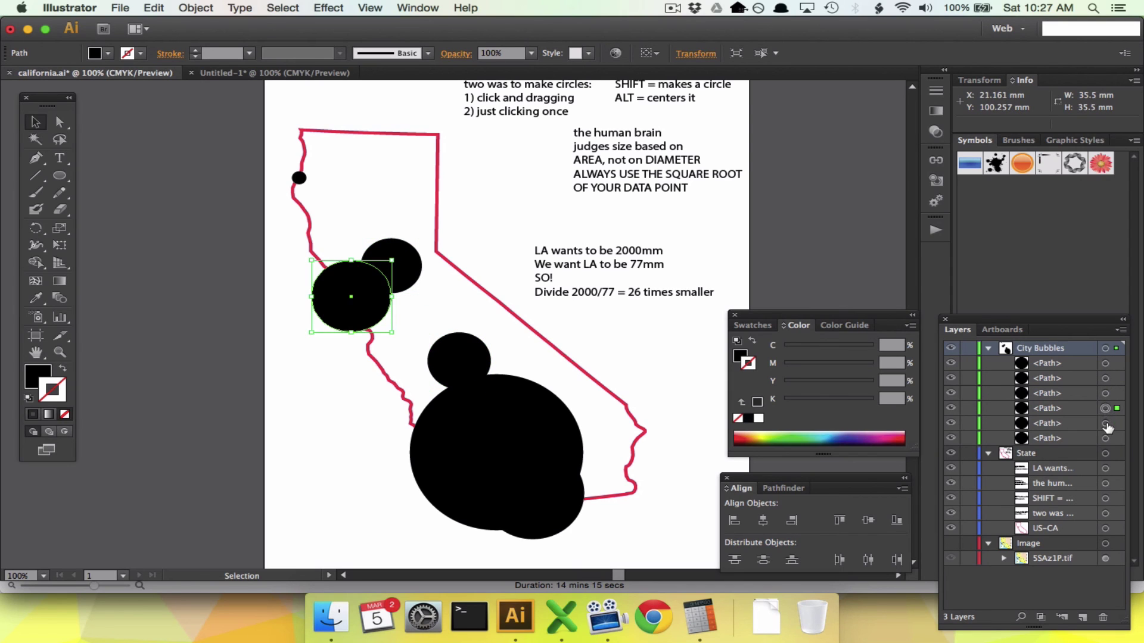
click(1106, 423)
click(1105, 438)
click(1106, 423)
click(1105, 408)
click(1105, 393)
click(1105, 379)
click(1105, 362)
click(1105, 409)
click(1105, 438)
click(1105, 378)
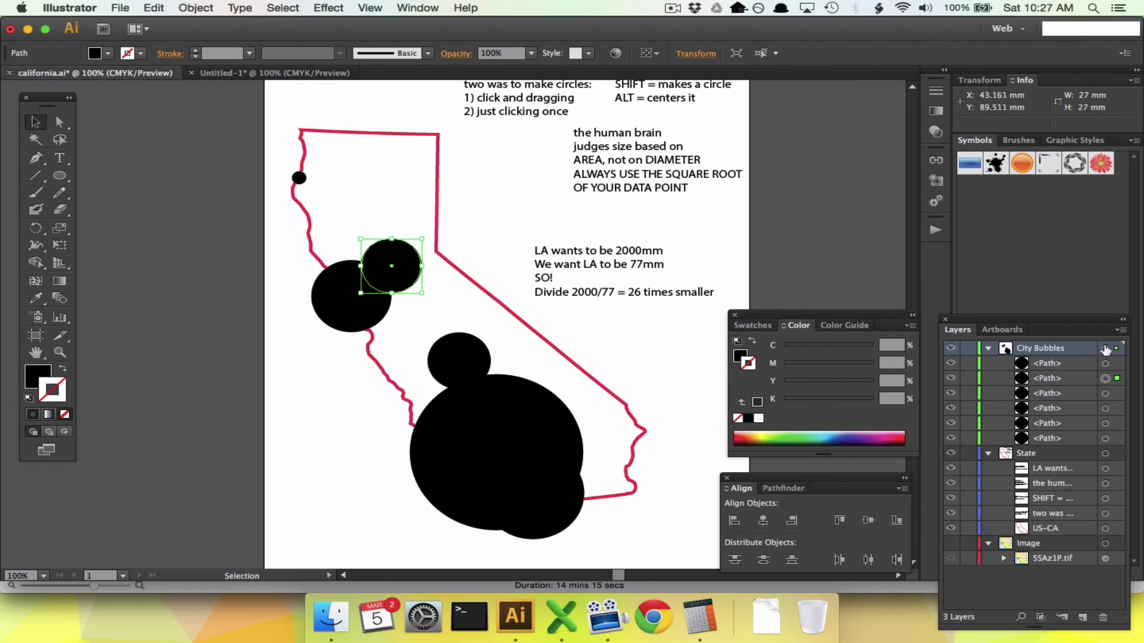
Give the whole City Bubbles layer 40% opacity, then deselect.
click(1105, 348)
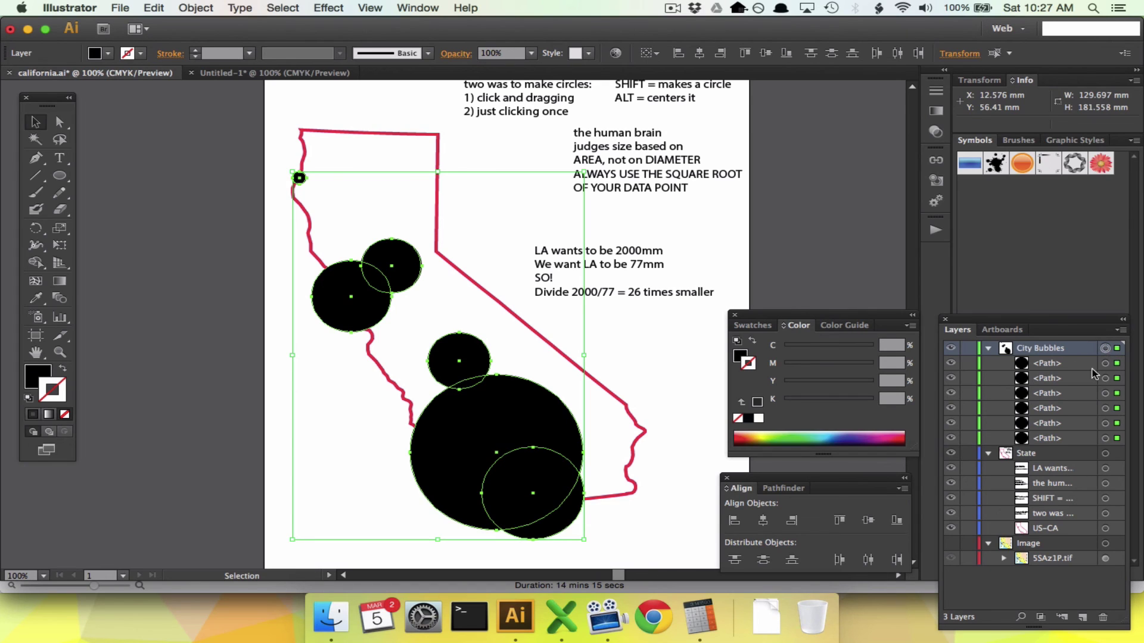
click(532, 54)
click(555, 131)
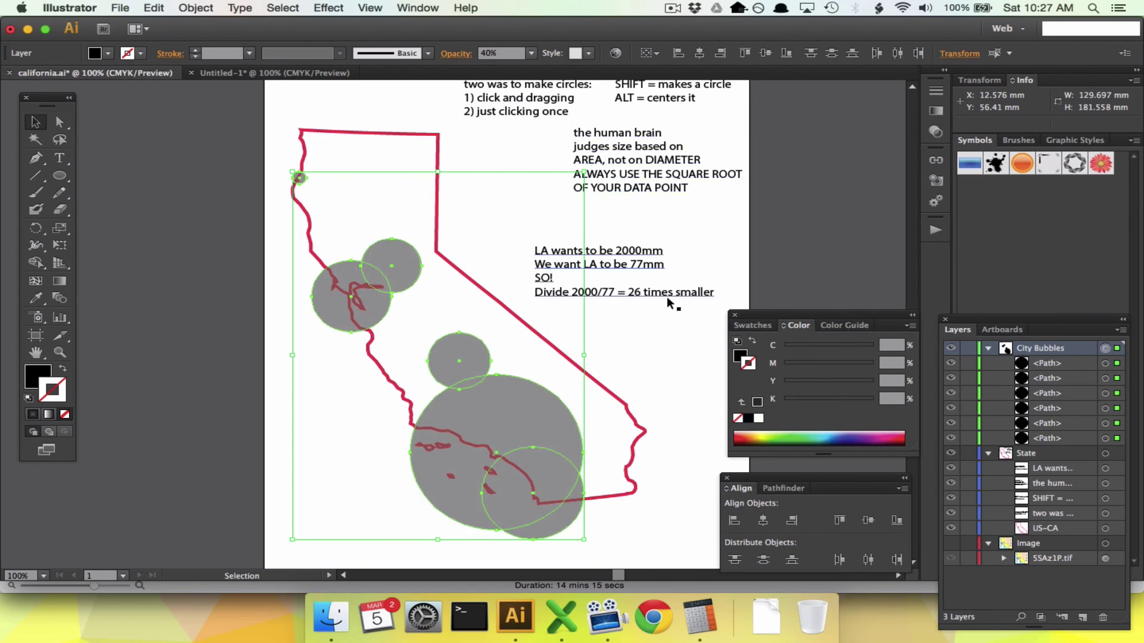
click(660, 364)
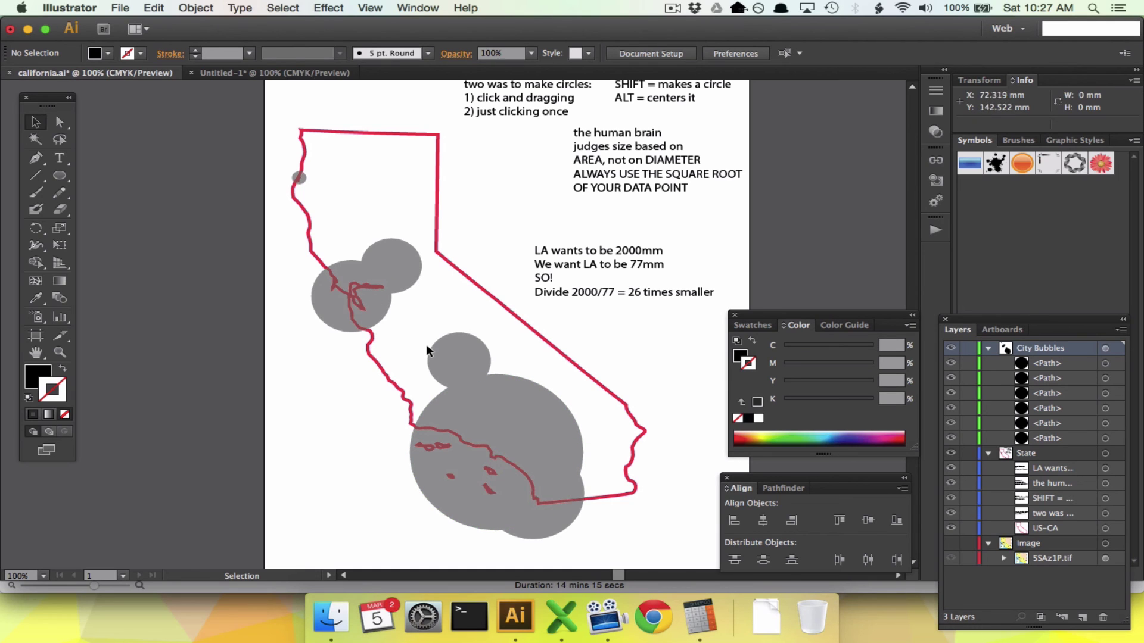
key(super+minus)
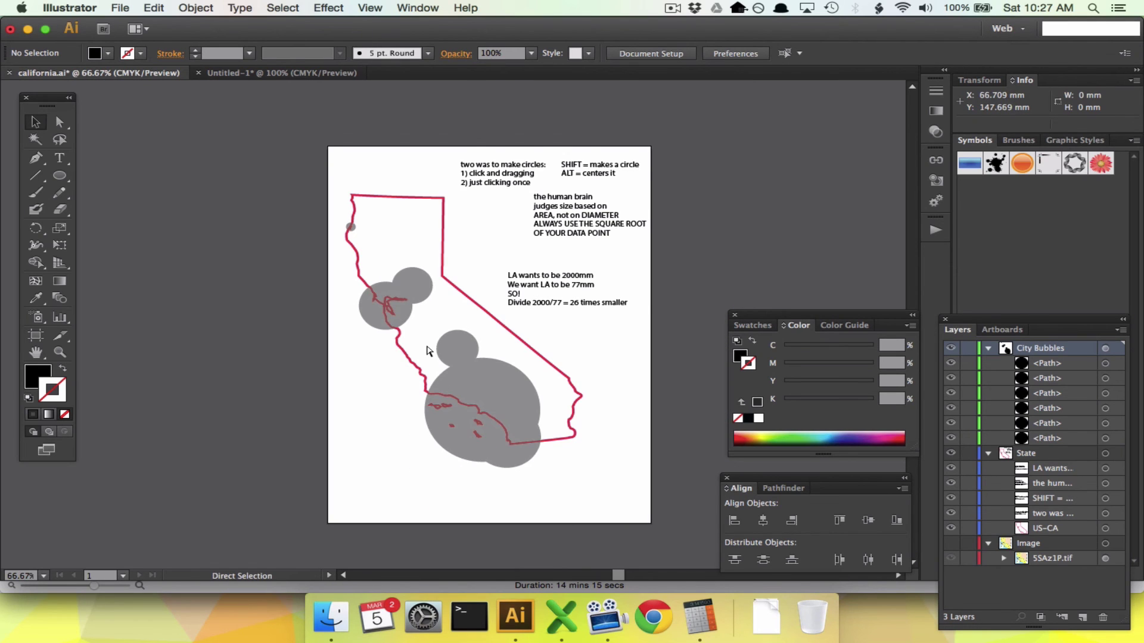
key(super+equal)
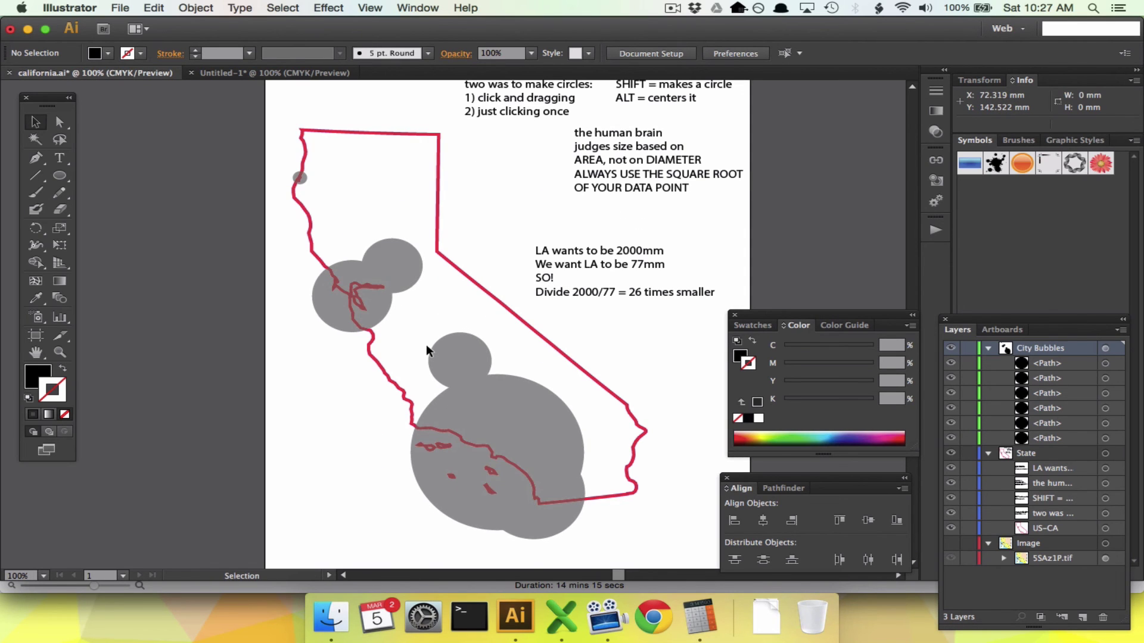
click(453, 358)
click(405, 267)
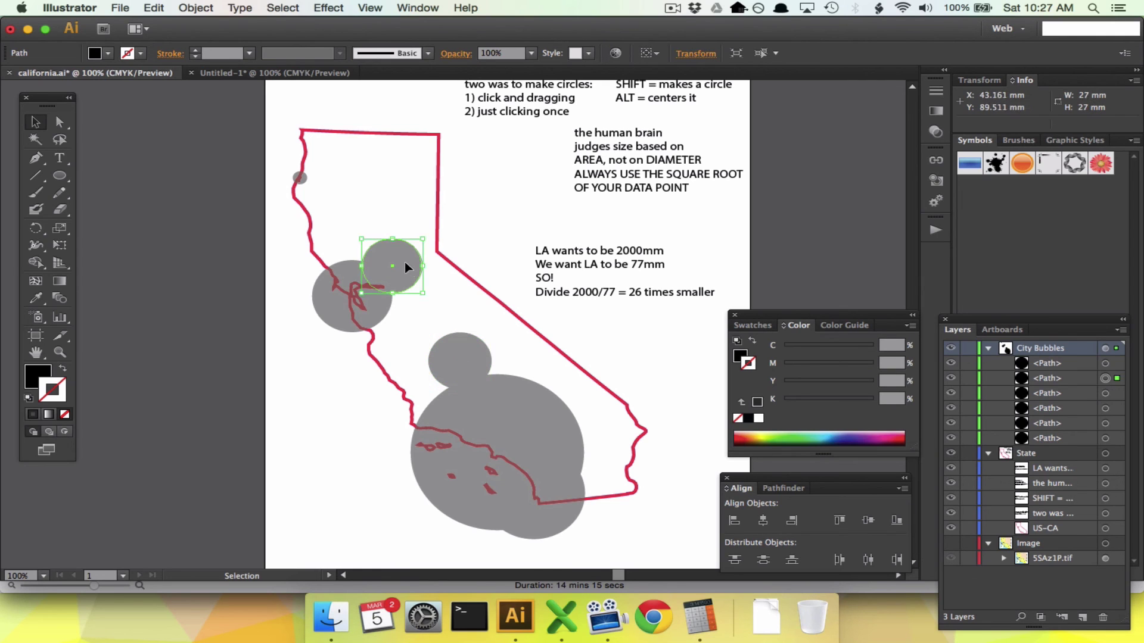
double_click(39, 374)
click(242, 190)
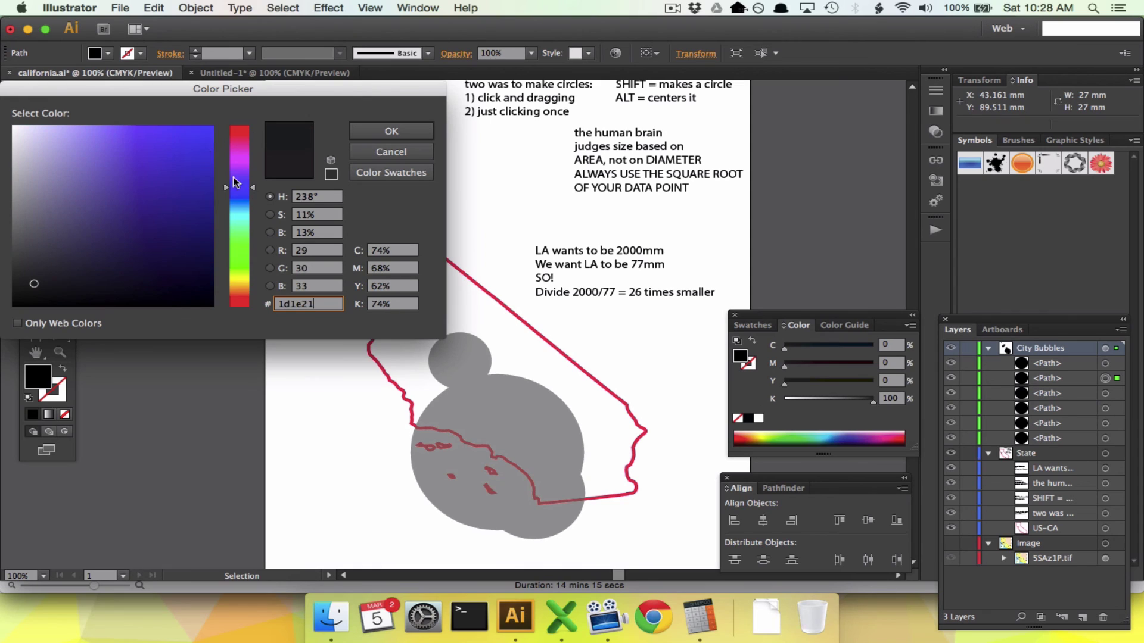
click(194, 141)
click(392, 131)
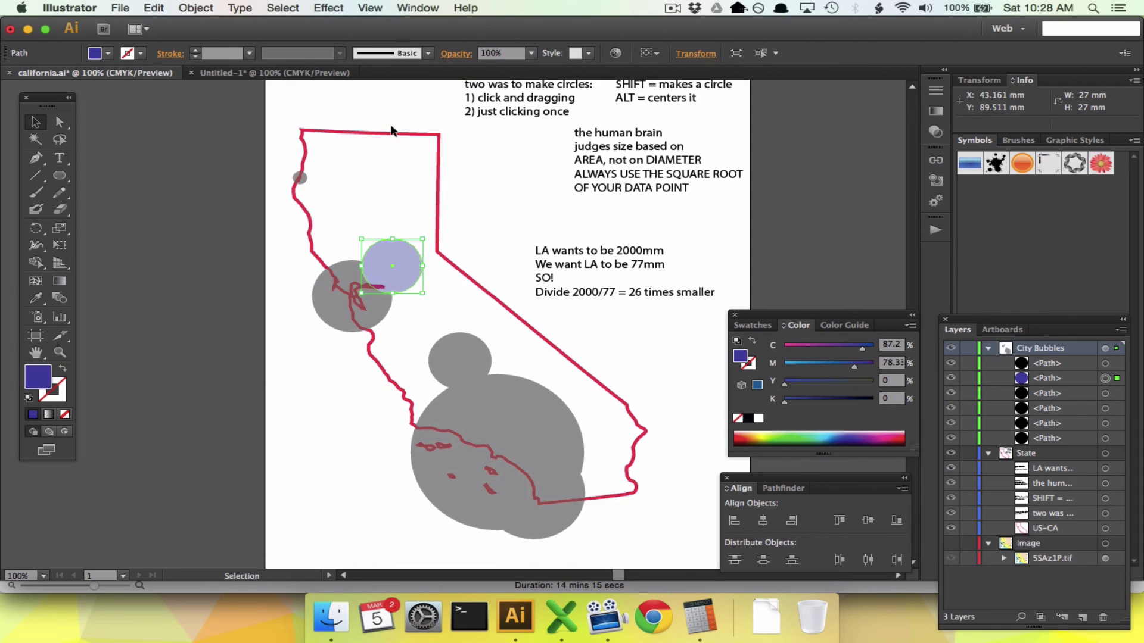
click(316, 419)
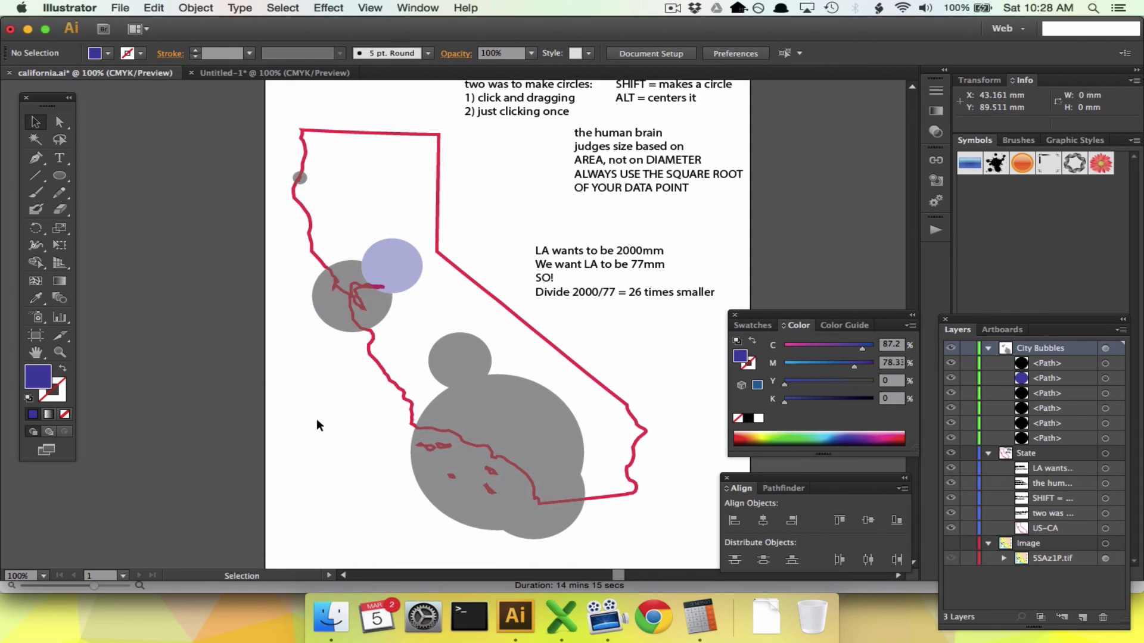
key(super+z)
key(super+z)
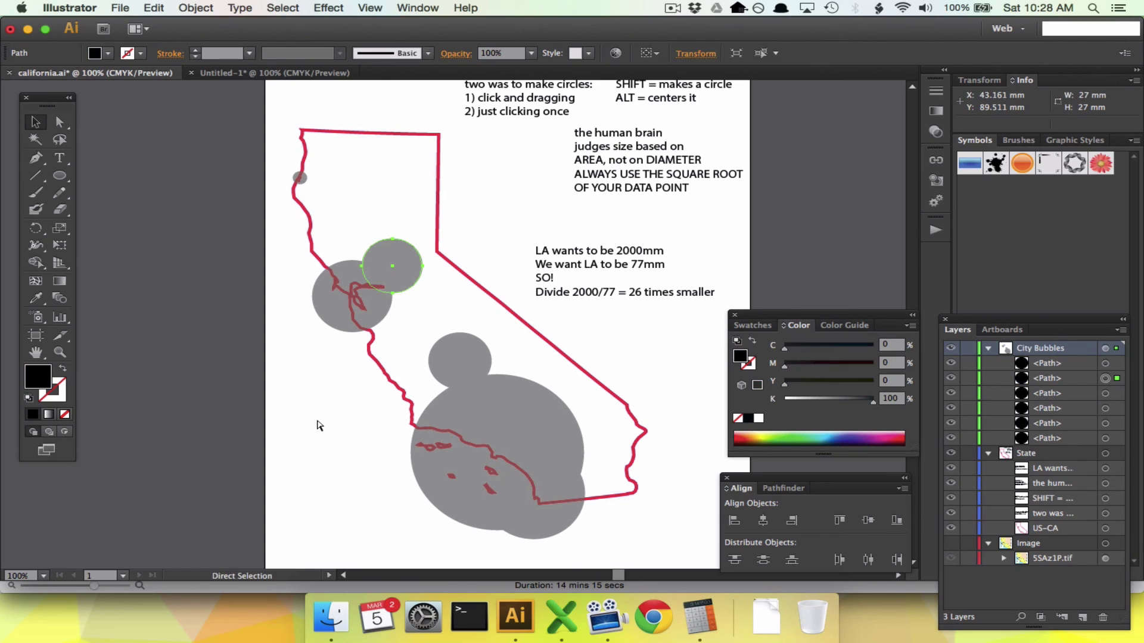
click(354, 462)
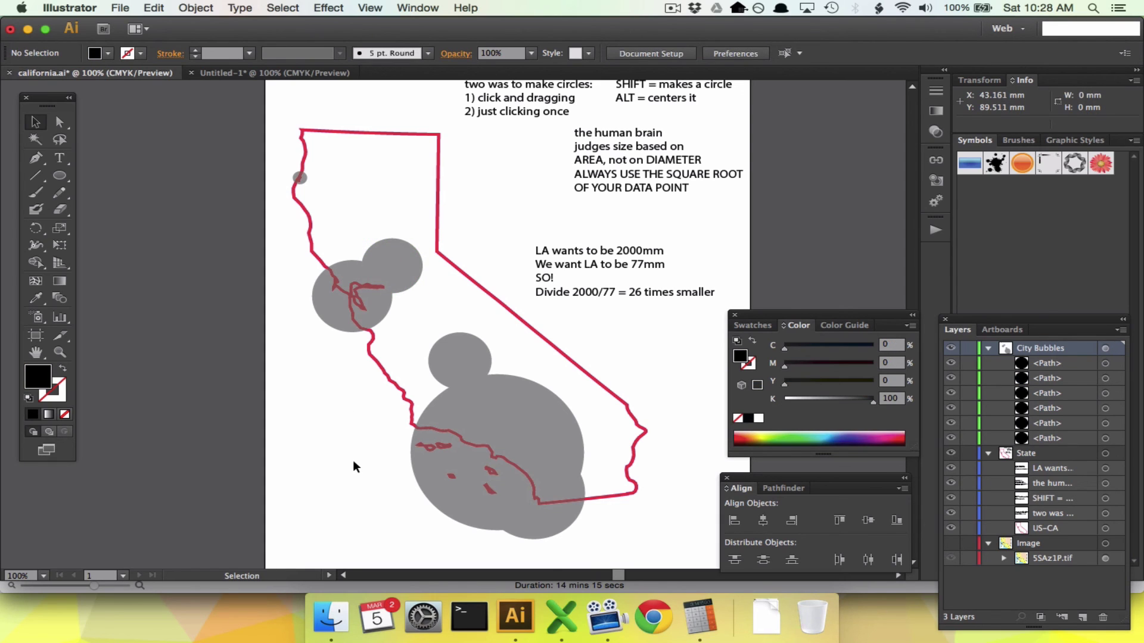